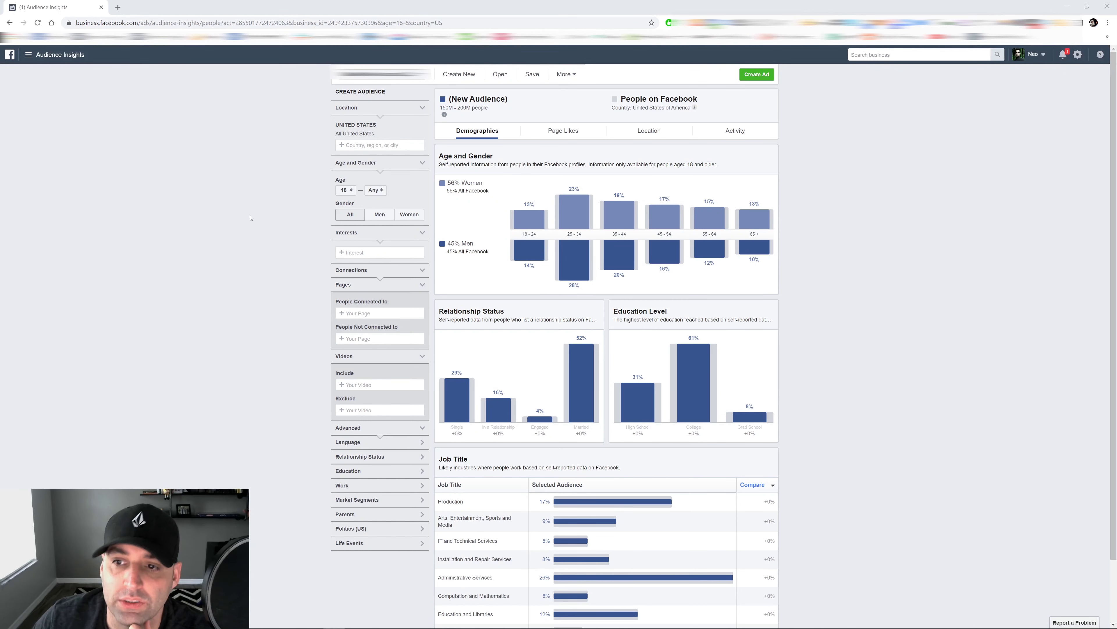
left_click(29, 54)
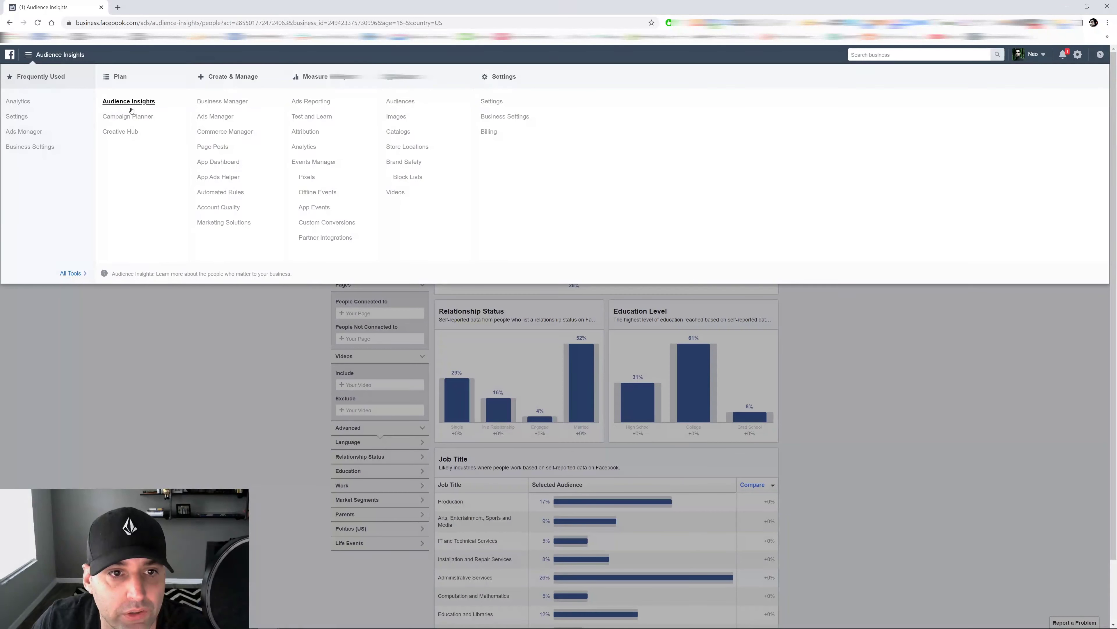
left_click(128, 104)
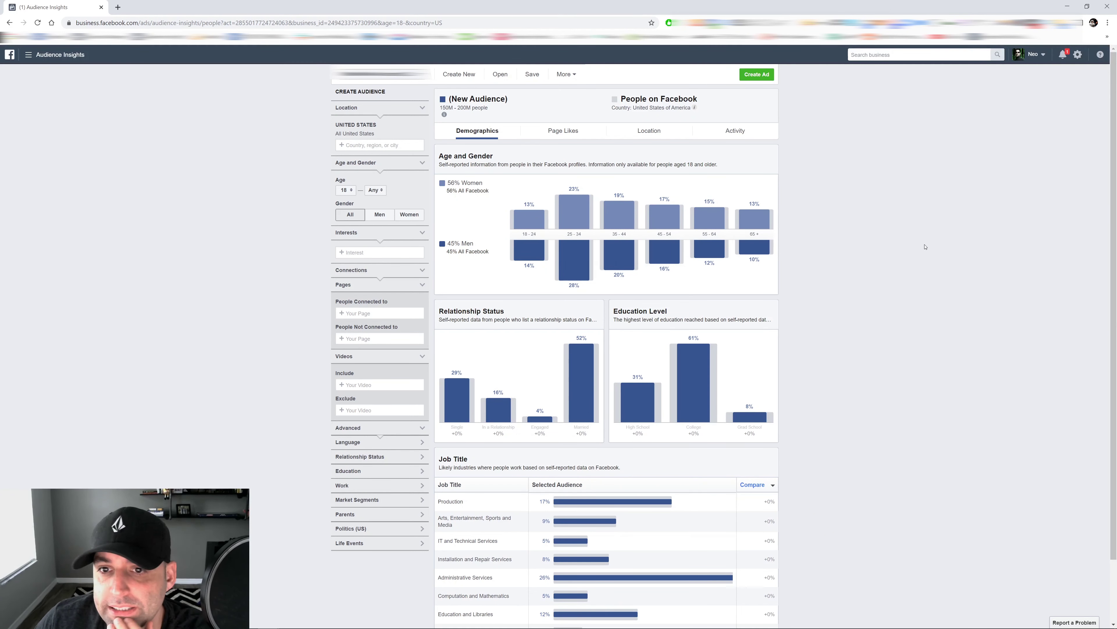
left_click(566, 130)
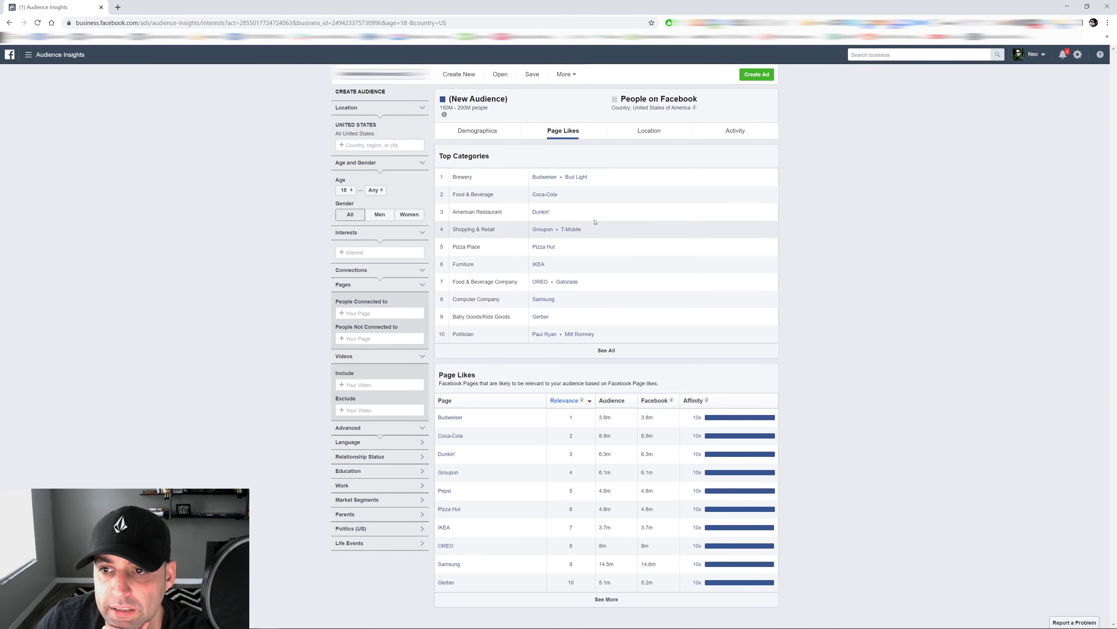
left_click(649, 130)
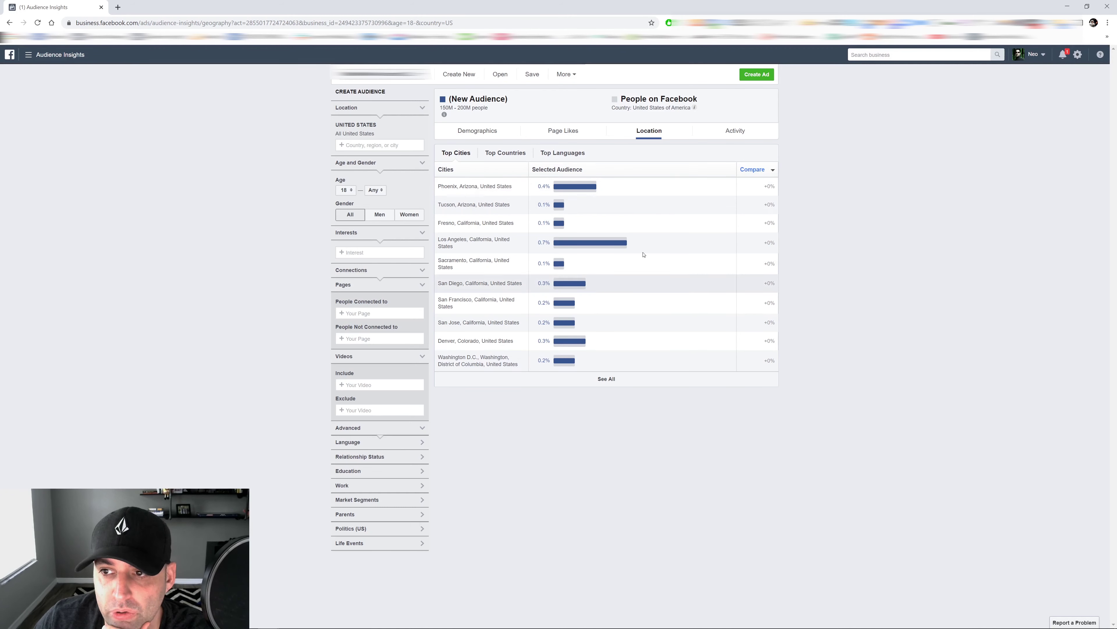
left_click(735, 131)
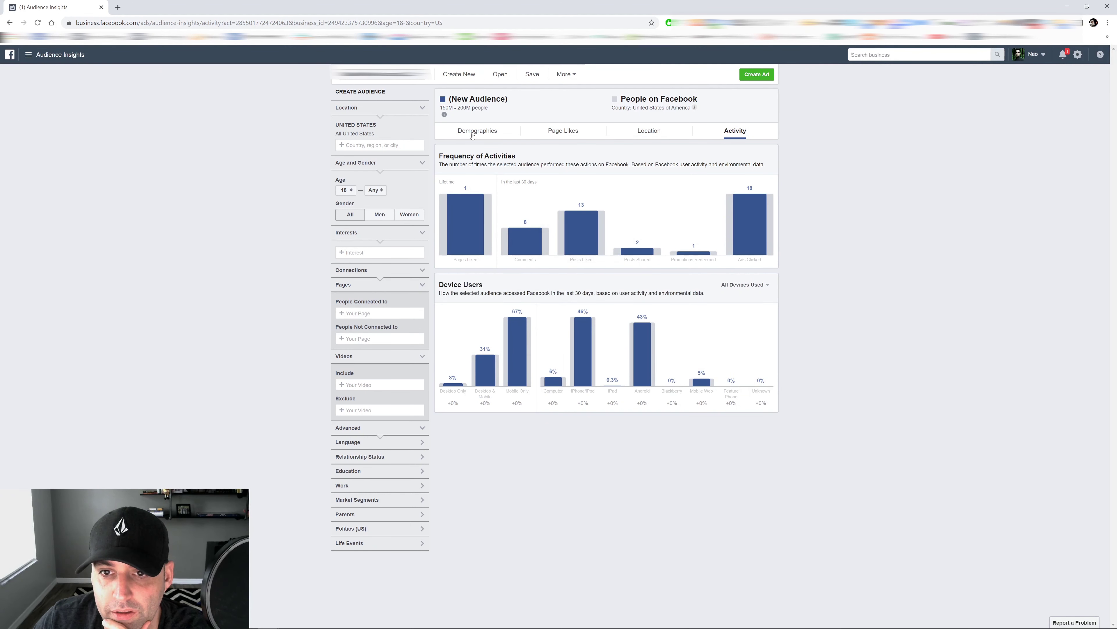
left_click(473, 130)
scroll(686, 308, "down", 2)
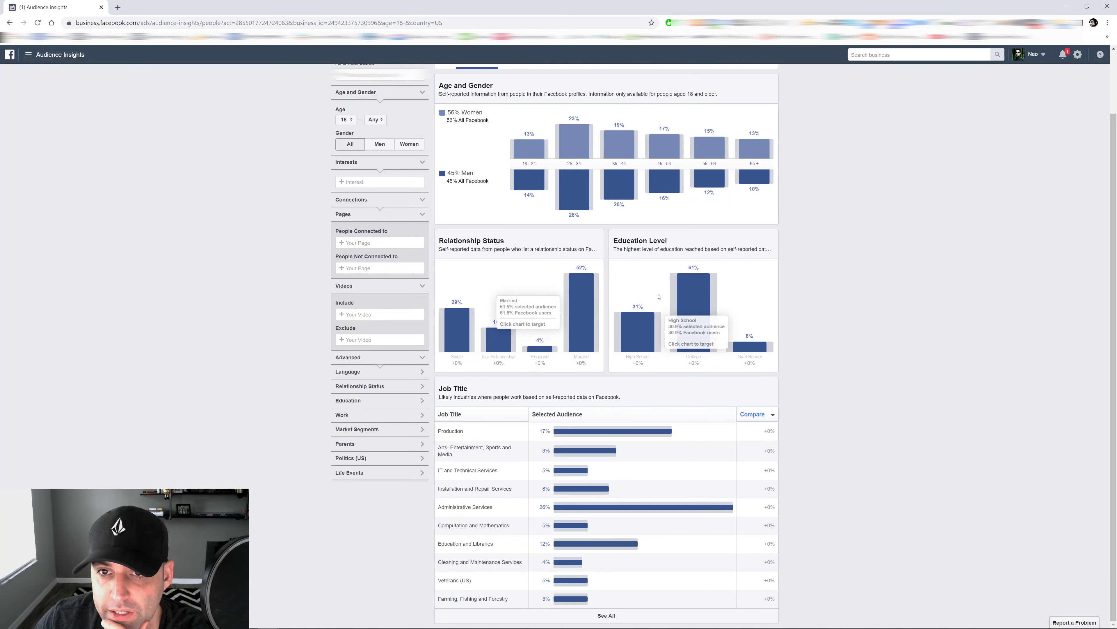
scroll(696, 426, "up", 2)
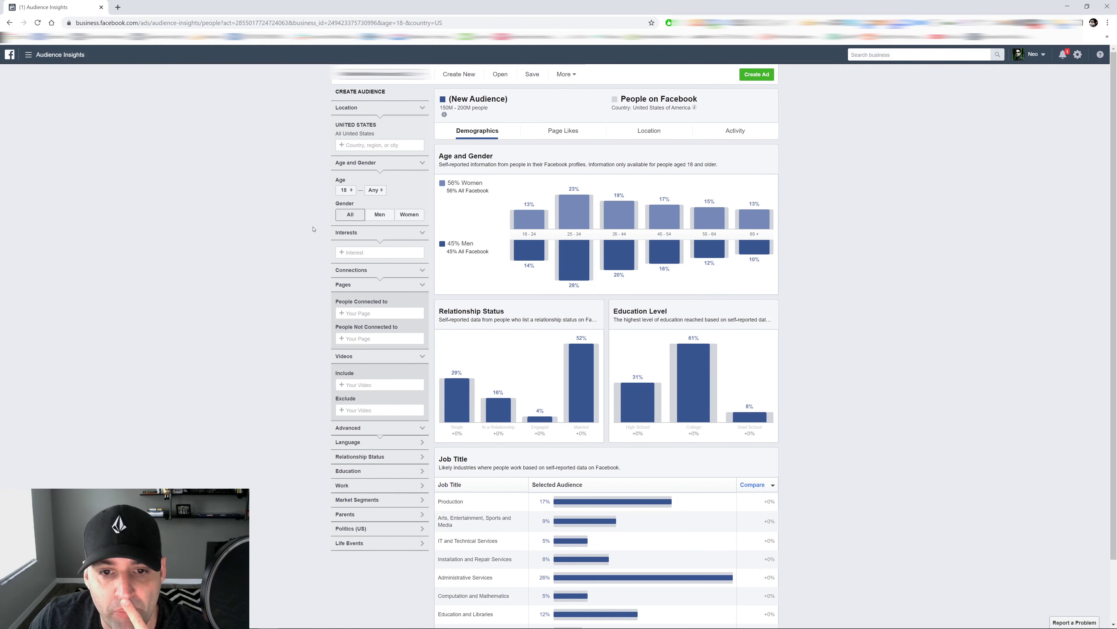
Add Boxing as an audience interest, narrowing it to 20M–25M people (60% men).
type("boxing")
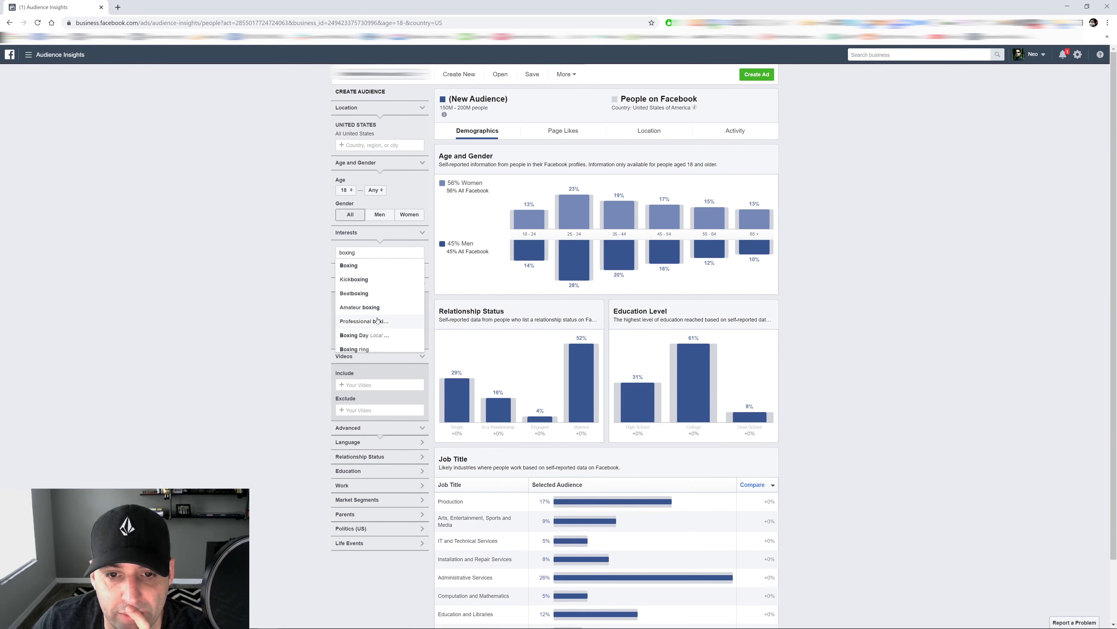
scroll(370, 311, "down", 1)
scroll(368, 282, "up", 1)
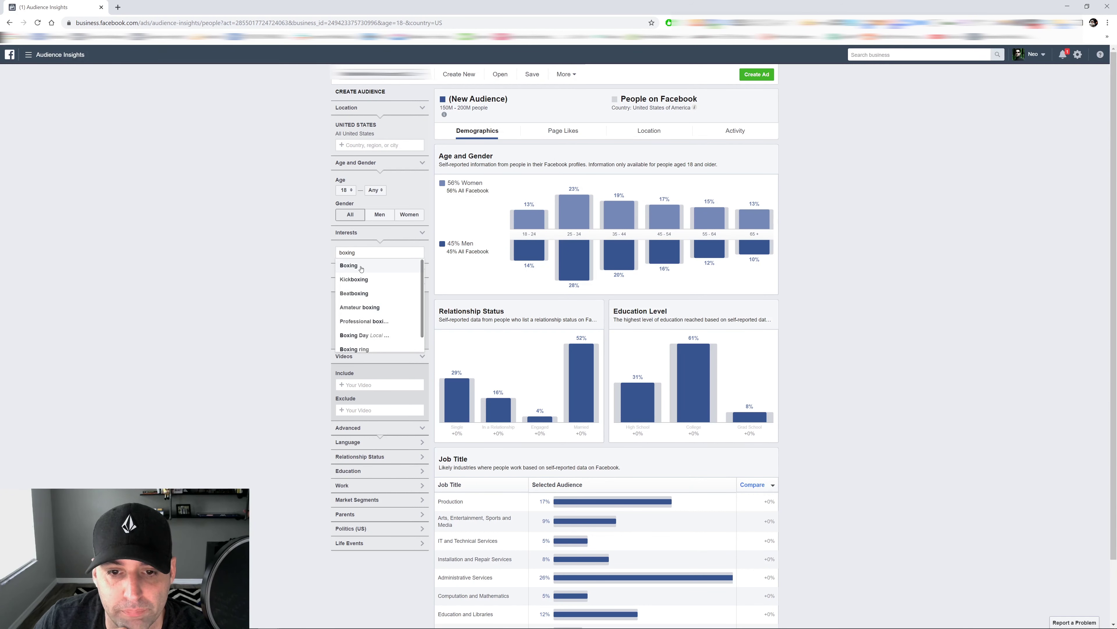
left_click(371, 267)
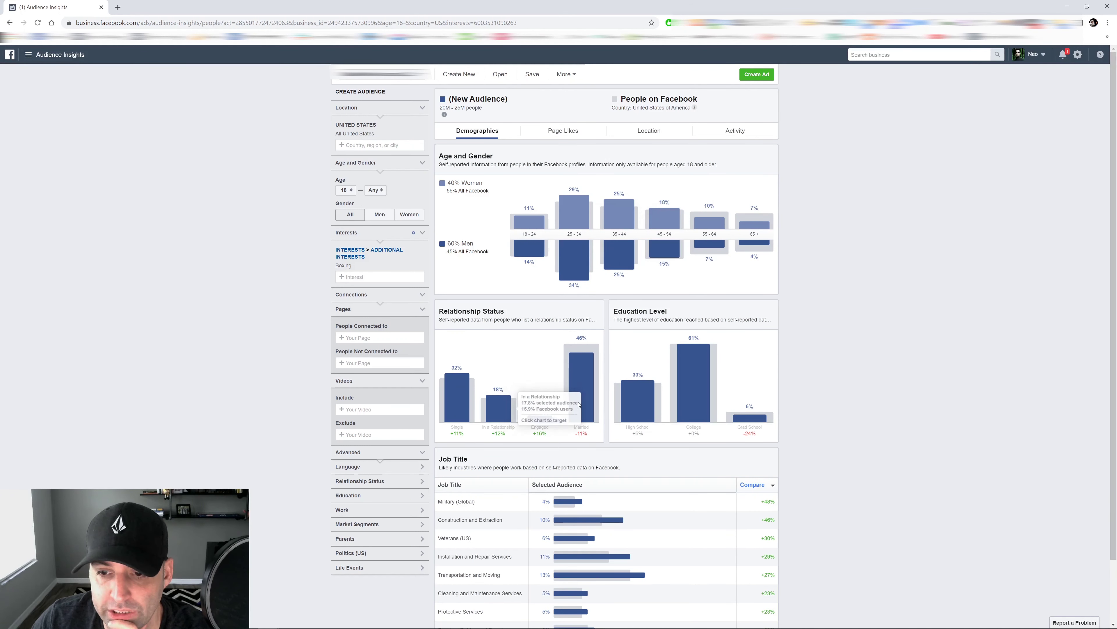
scroll(751, 329, "down", 2)
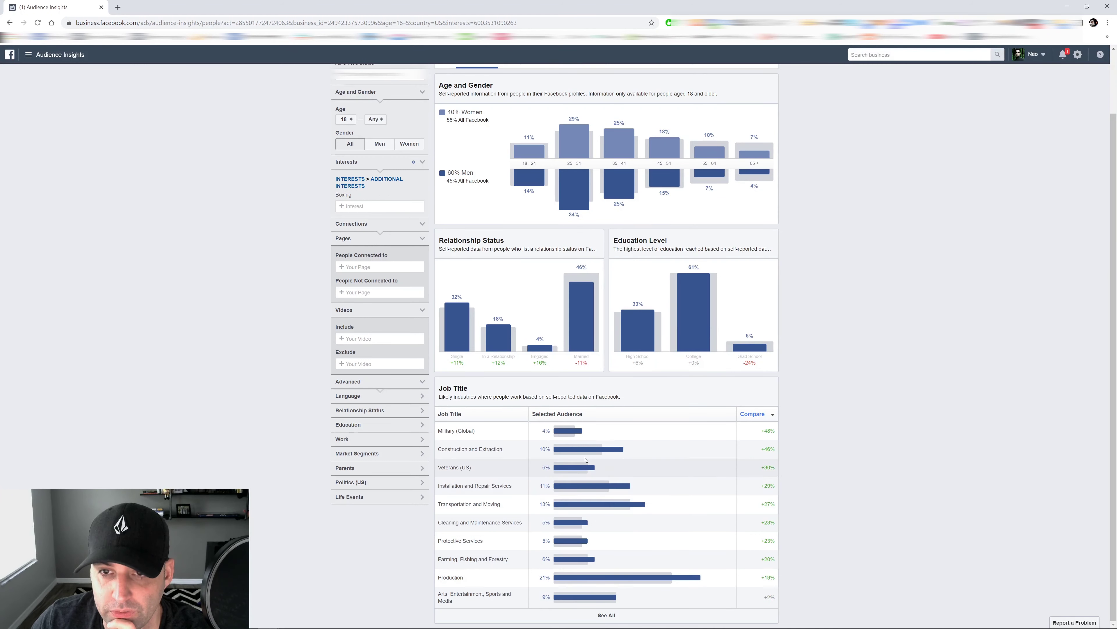
scroll(585, 460, "up", 2)
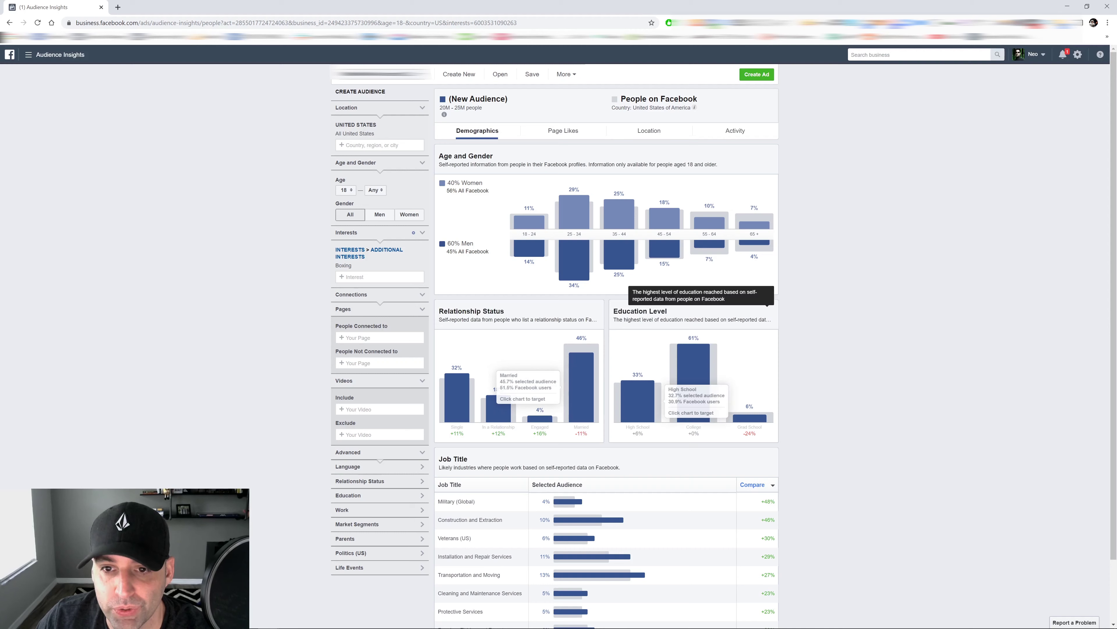
scroll(572, 387, "down", 2)
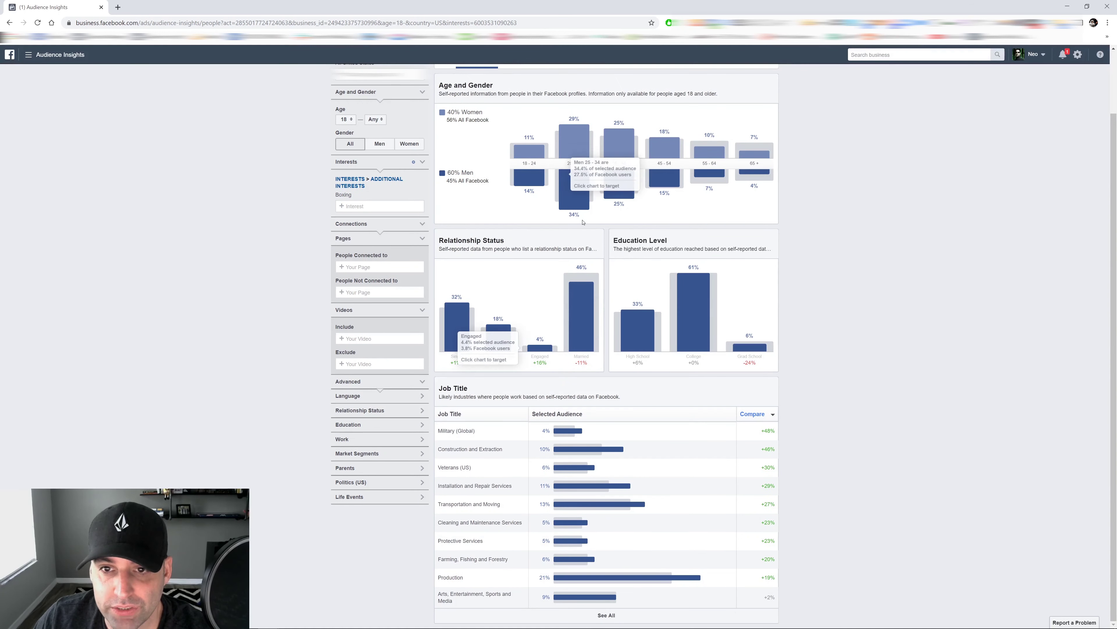
scroll(650, 272, "up", 2)
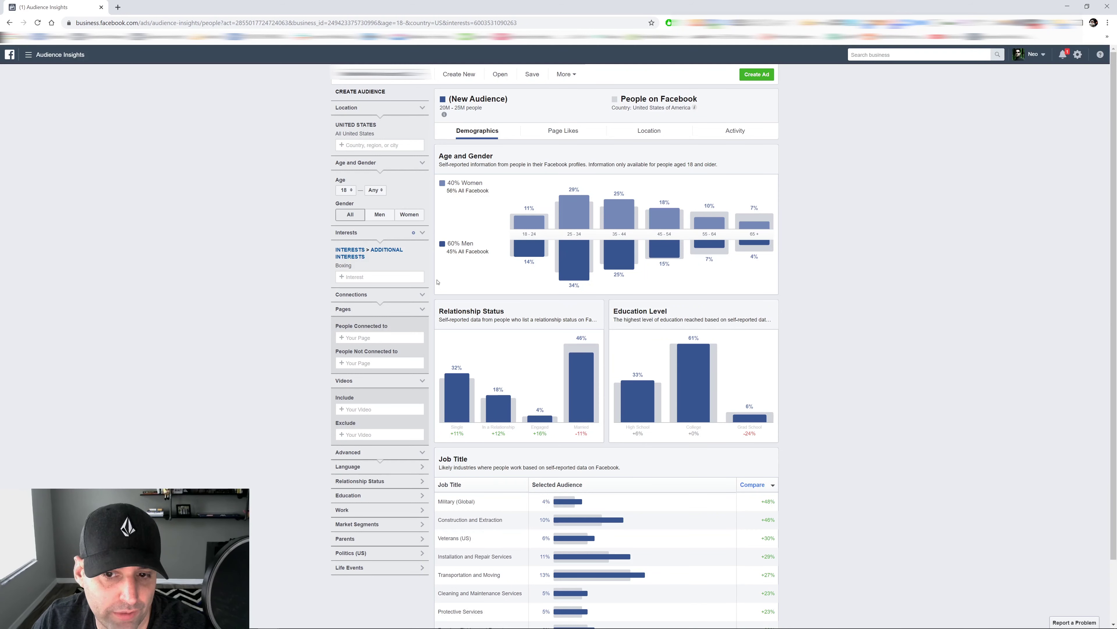
mouse_move(585, 338)
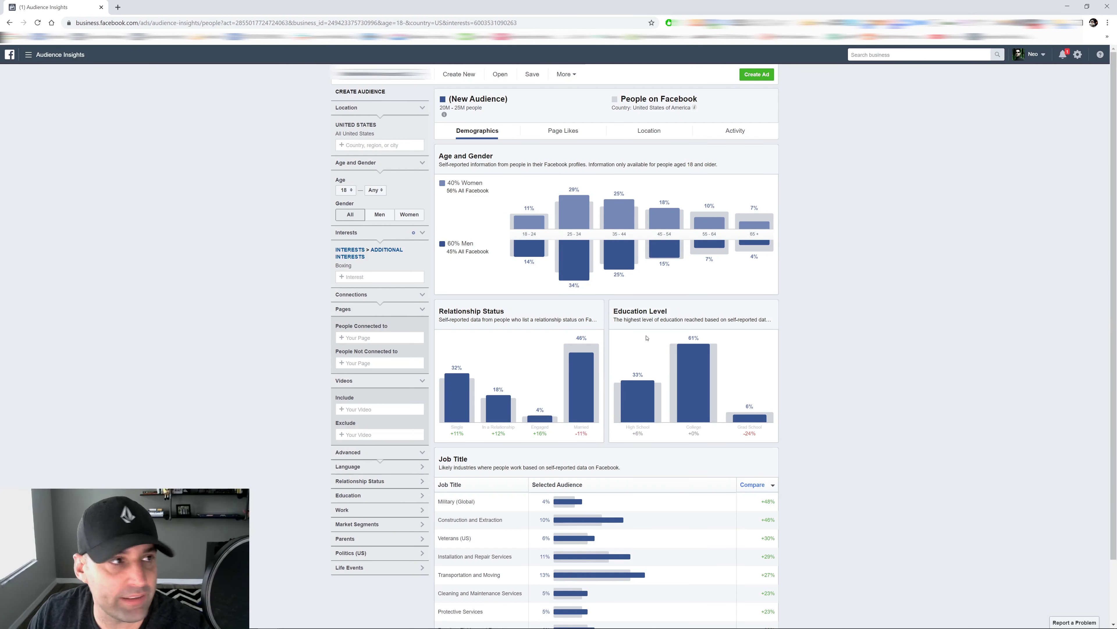
mouse_move(582, 391)
mouse_move(531, 262)
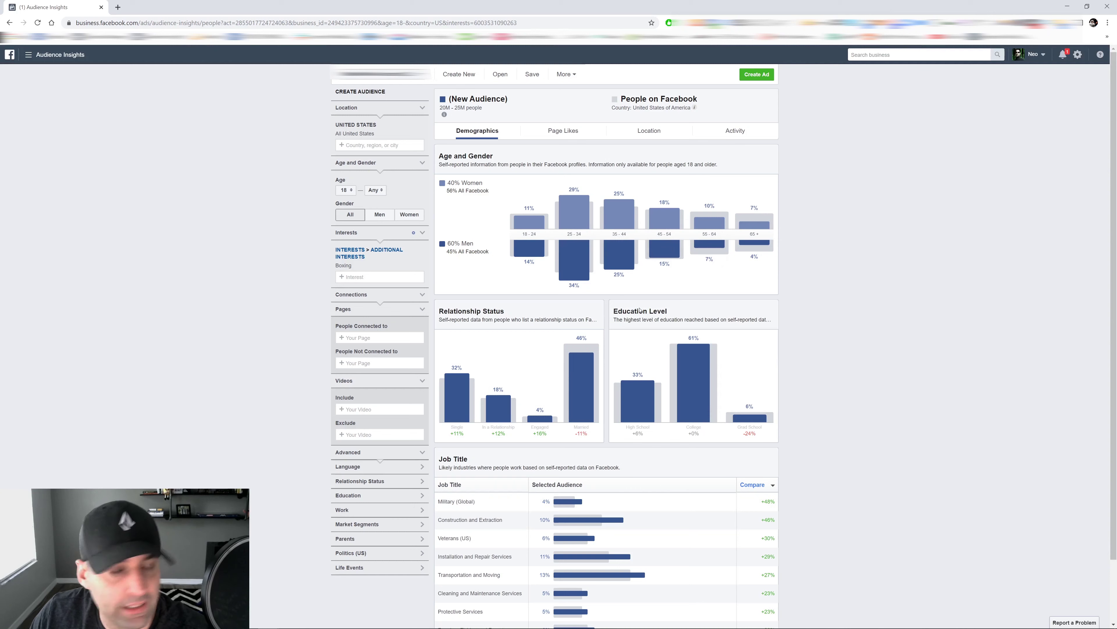
Show the Boxing audience's Page Likes, expanding Top Categories then collapsing back to the top 10.
left_click(567, 133)
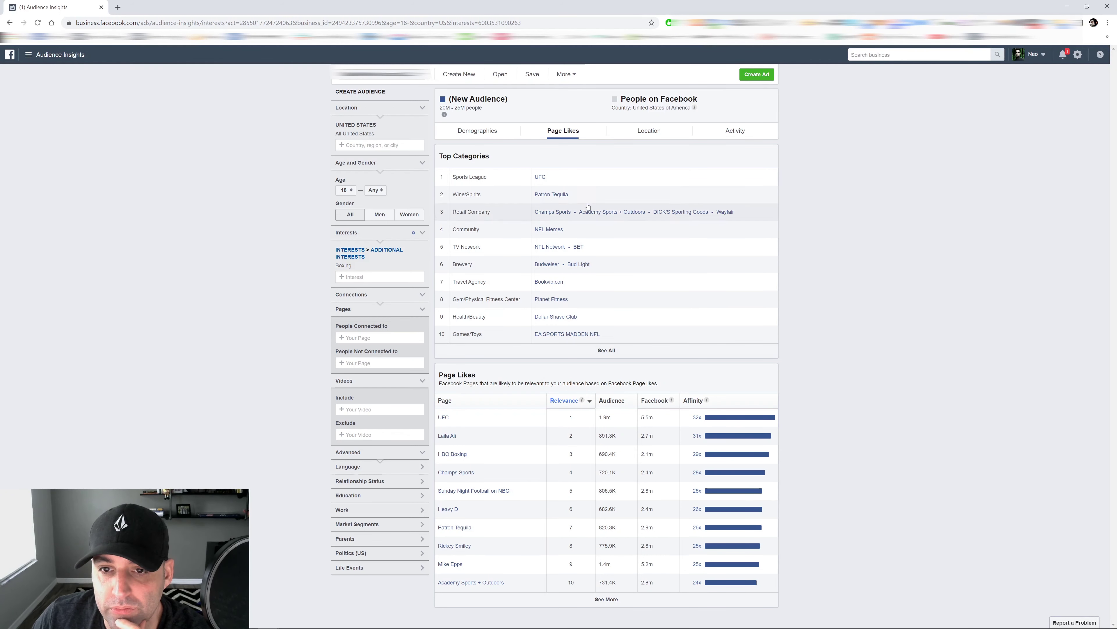
left_click(606, 351)
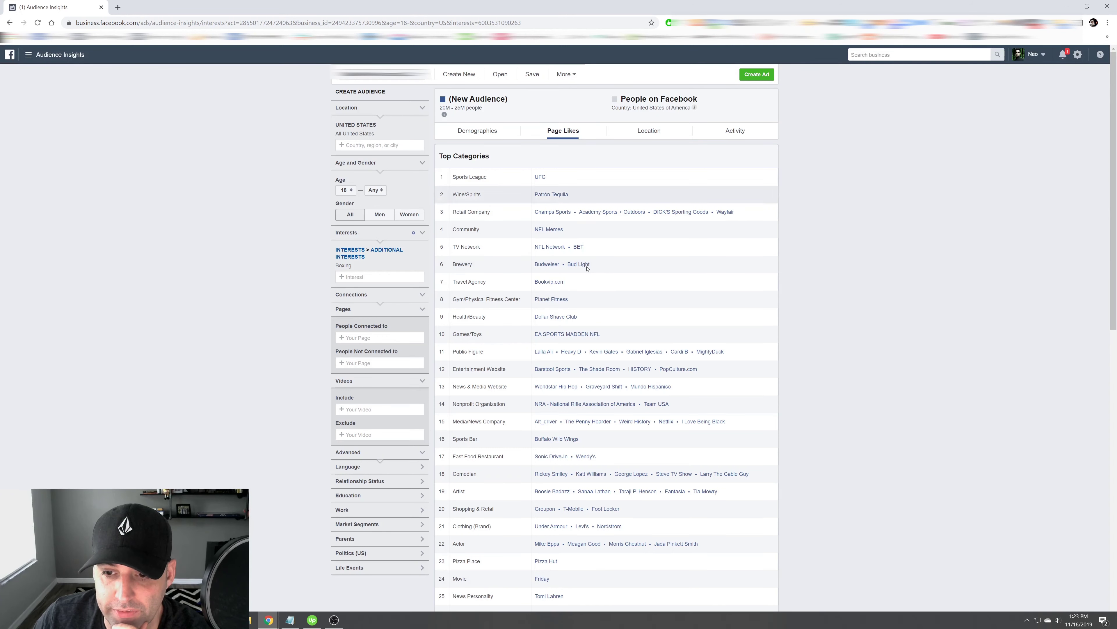
scroll(605, 348, "down", 9)
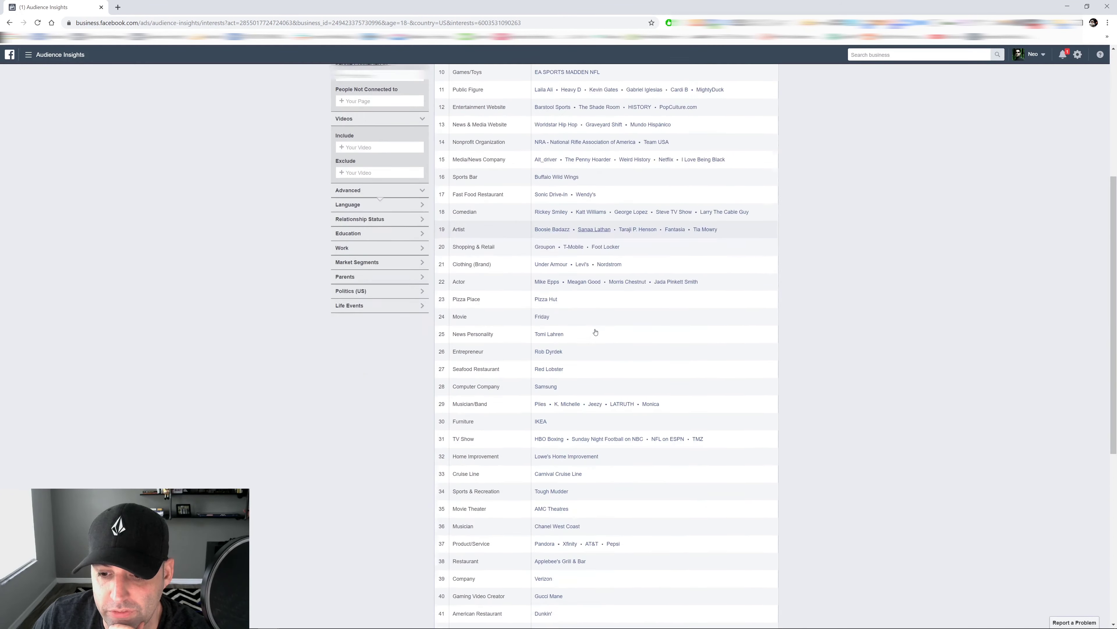
scroll(595, 332, "down", 4)
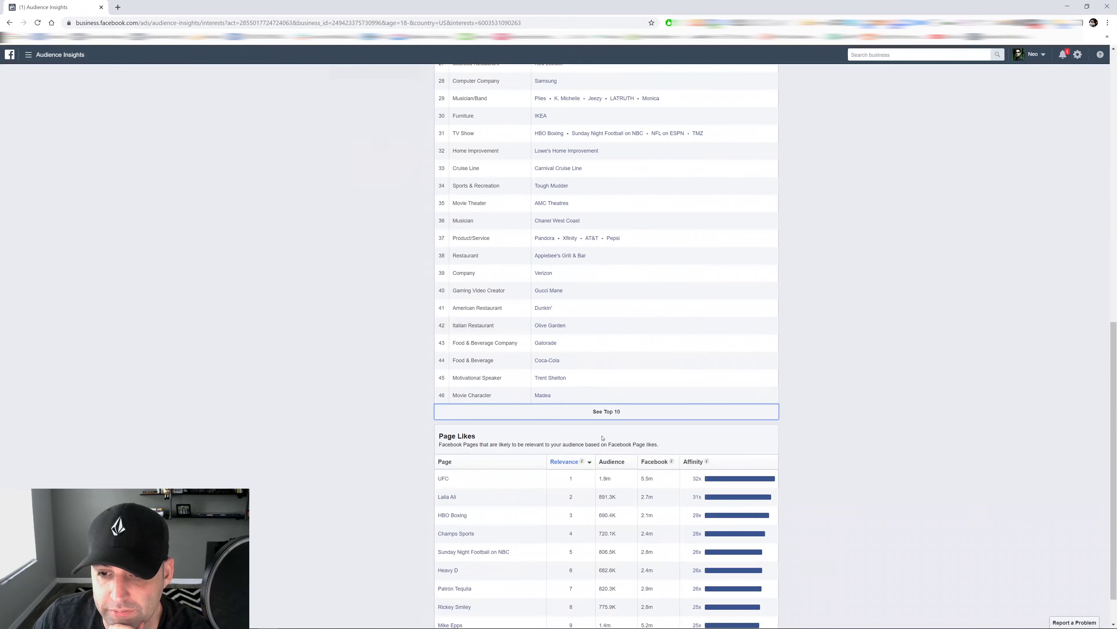
left_click(606, 412)
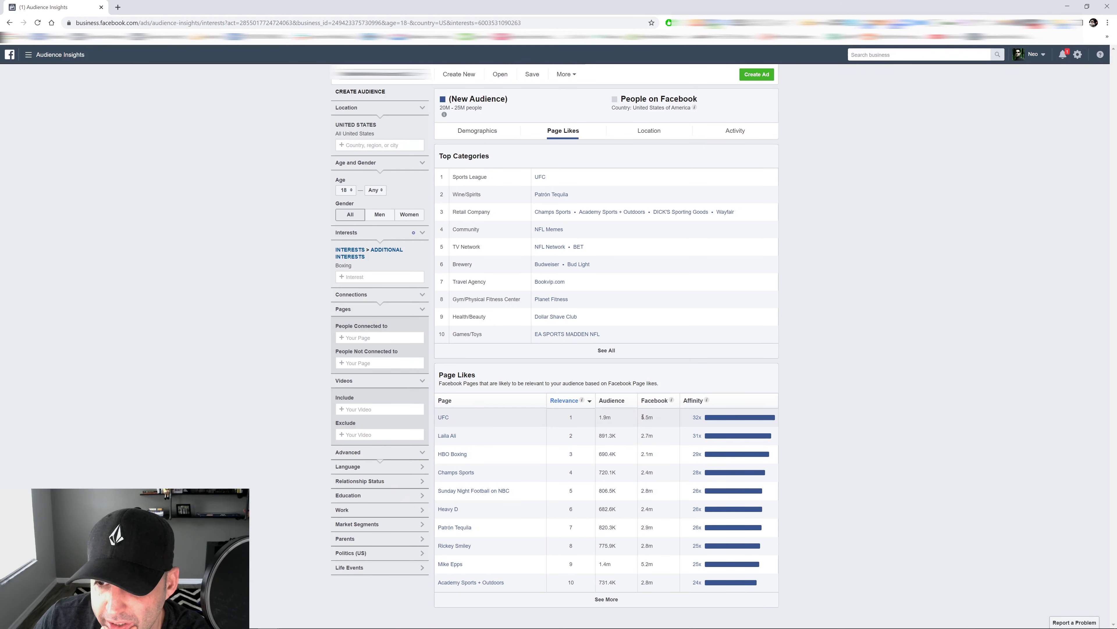
Open the HBO Boxing page from the Page Likes table in a new tab and view it.
mouse_move(689, 425)
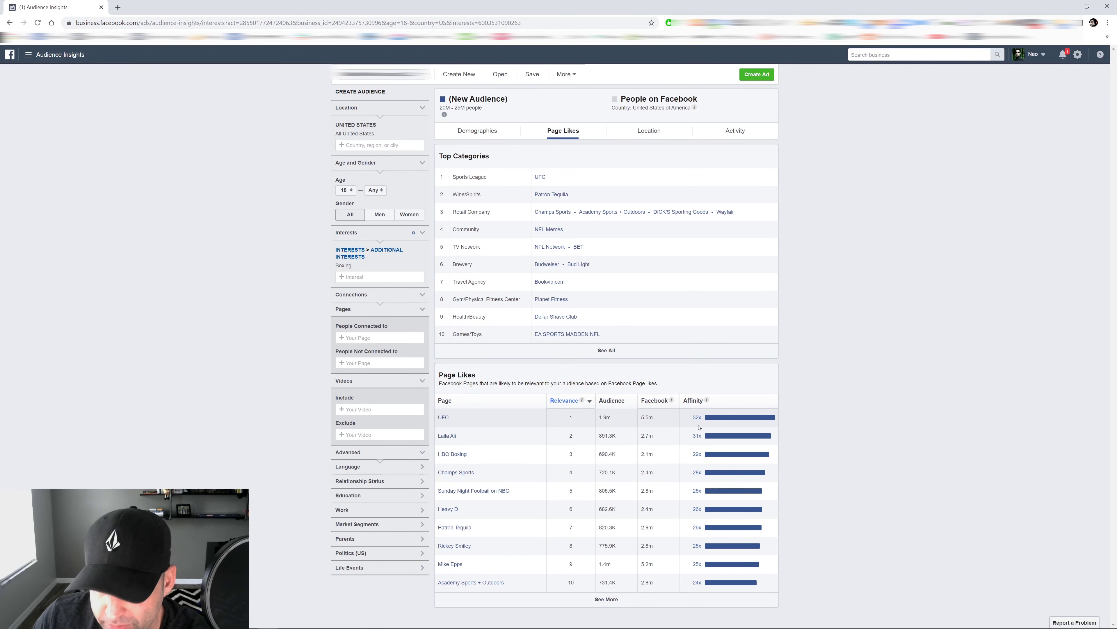
mouse_move(712, 433)
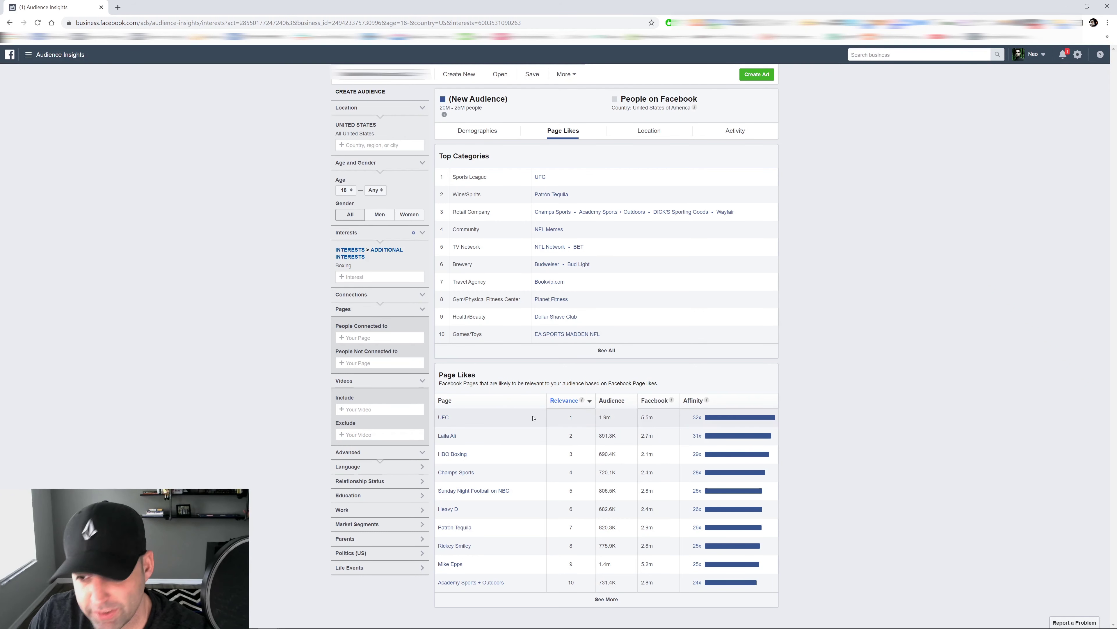
mouse_move(460, 459)
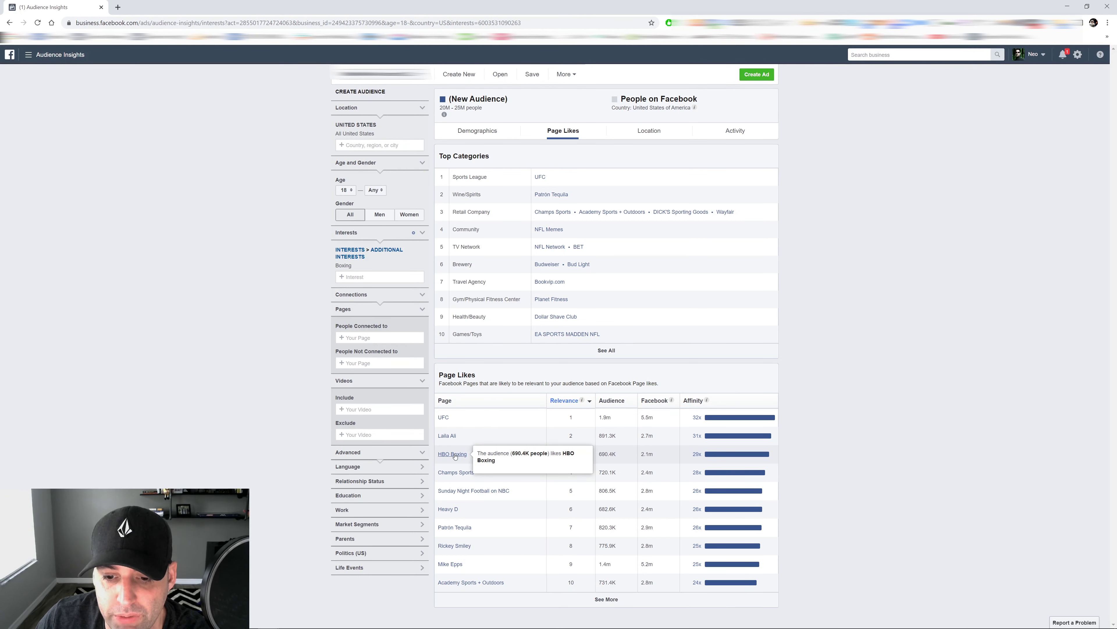
right_click(456, 456)
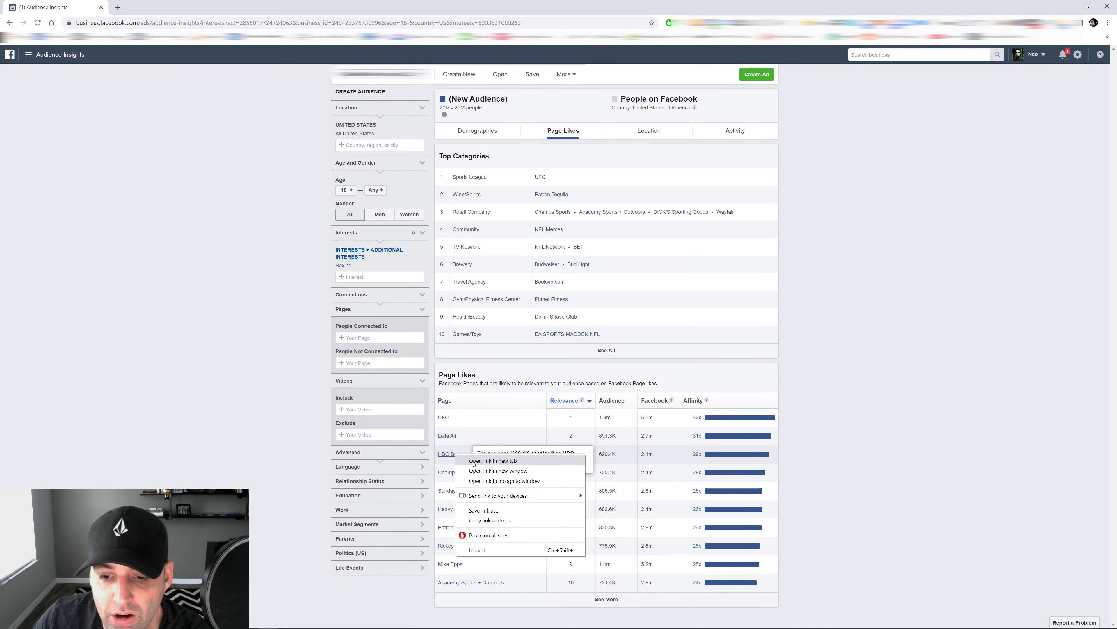
left_click(493, 460)
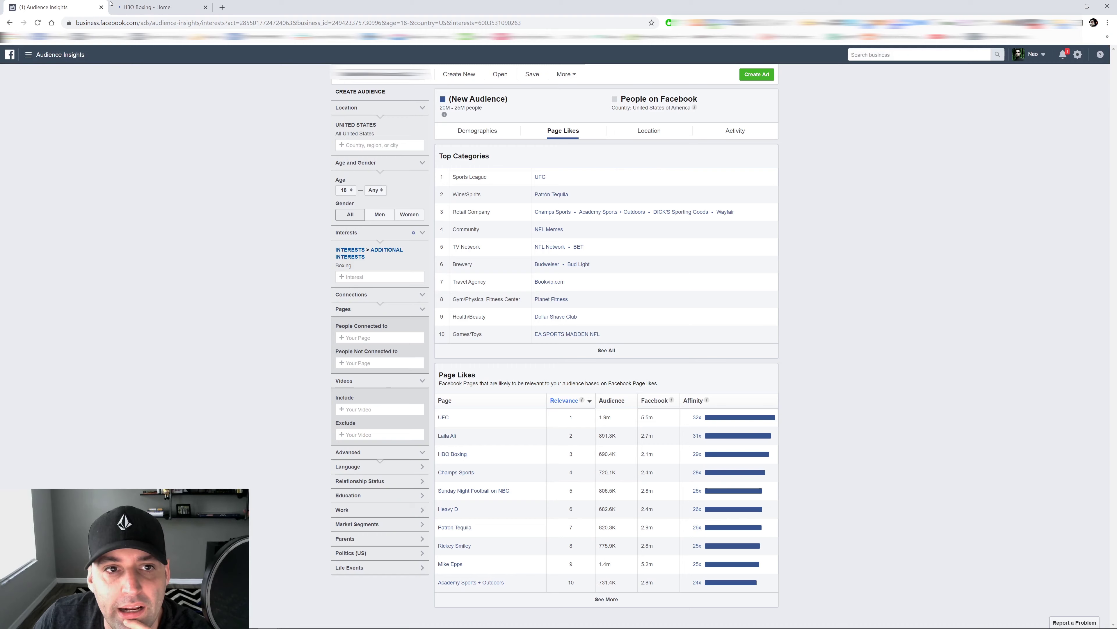
key("ctrl+Tab")
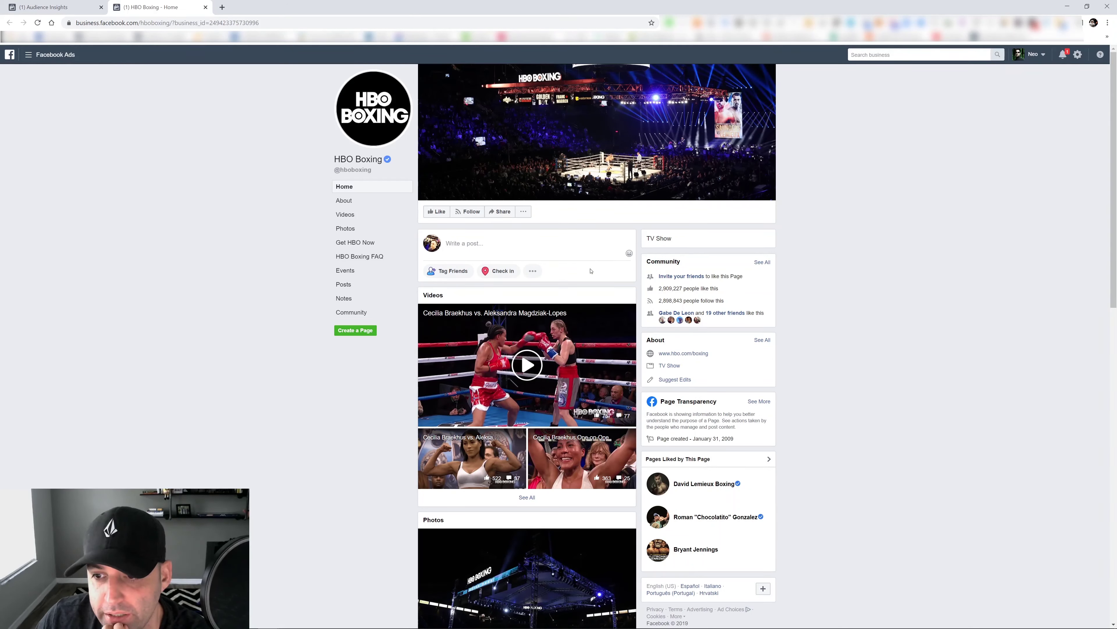
scroll(591, 271, "down", 4)
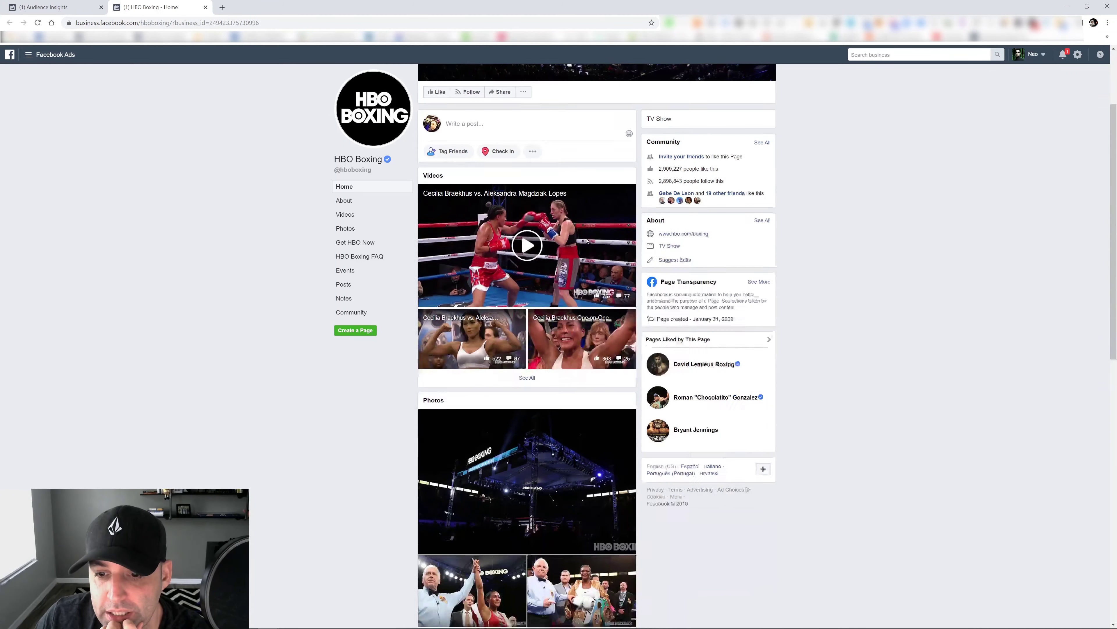
scroll(587, 237, "down", 8)
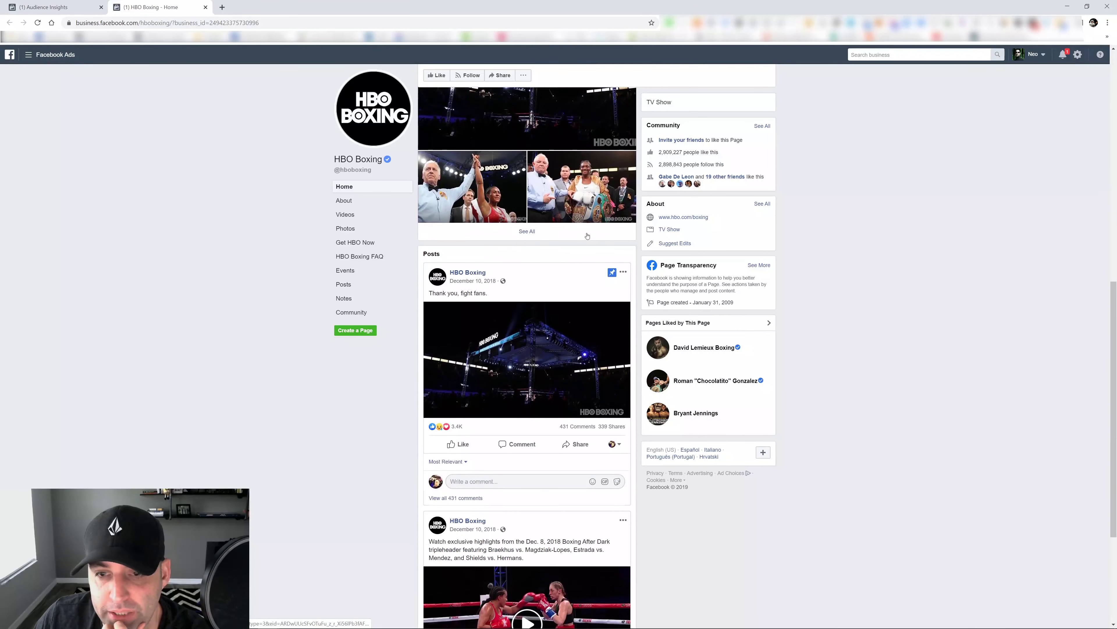
scroll(587, 237, "down", 4)
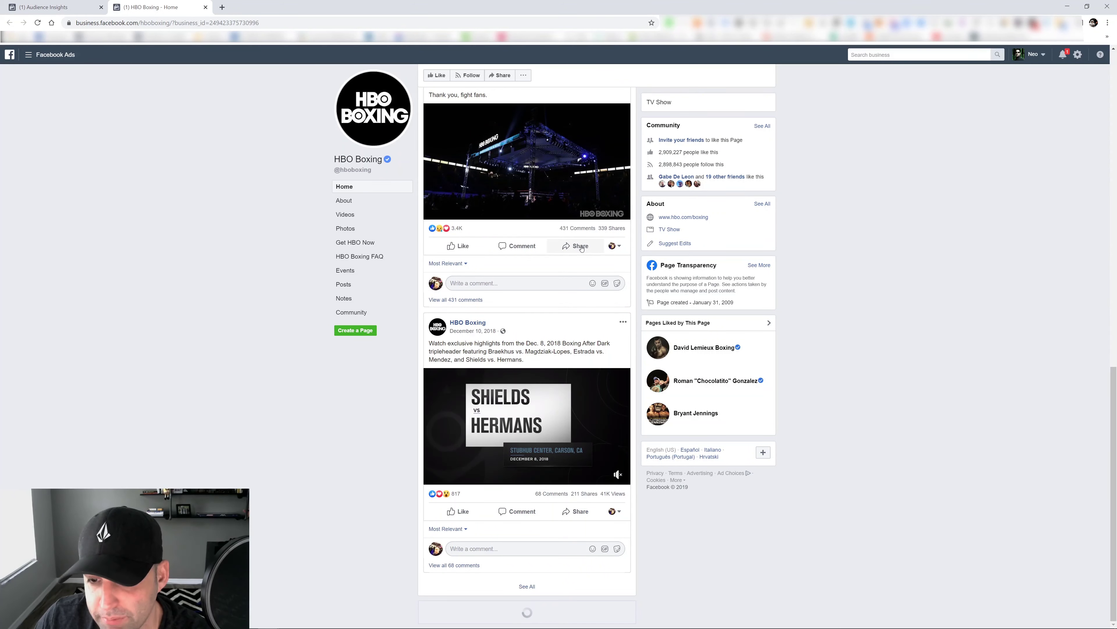
scroll(574, 344, "up", 7)
scroll(573, 344, "down", 6)
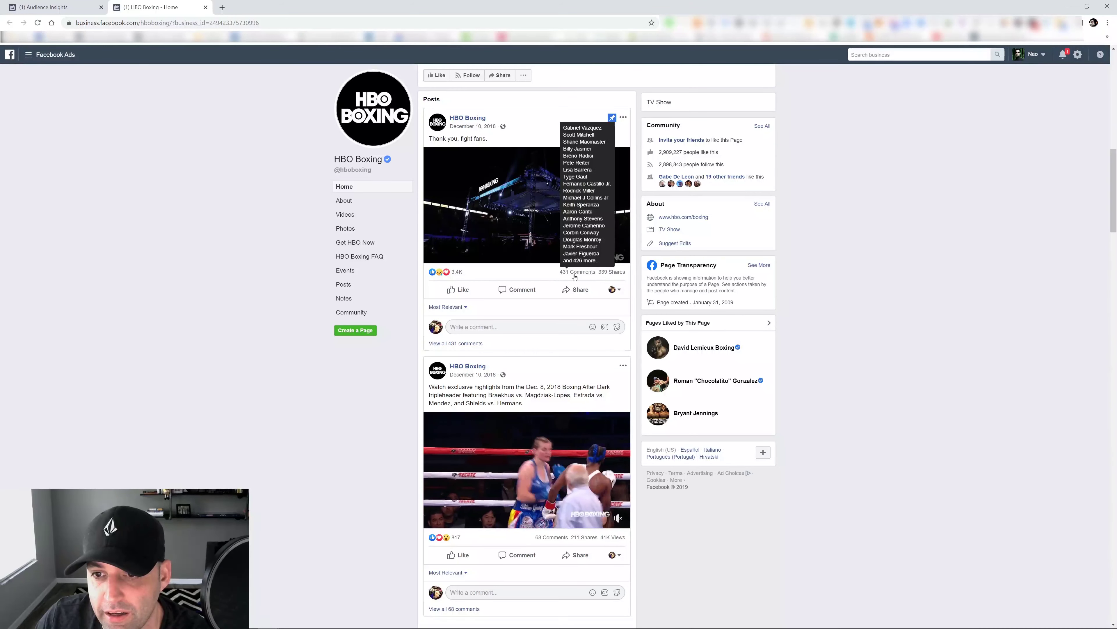
scroll(579, 303, "down", 7)
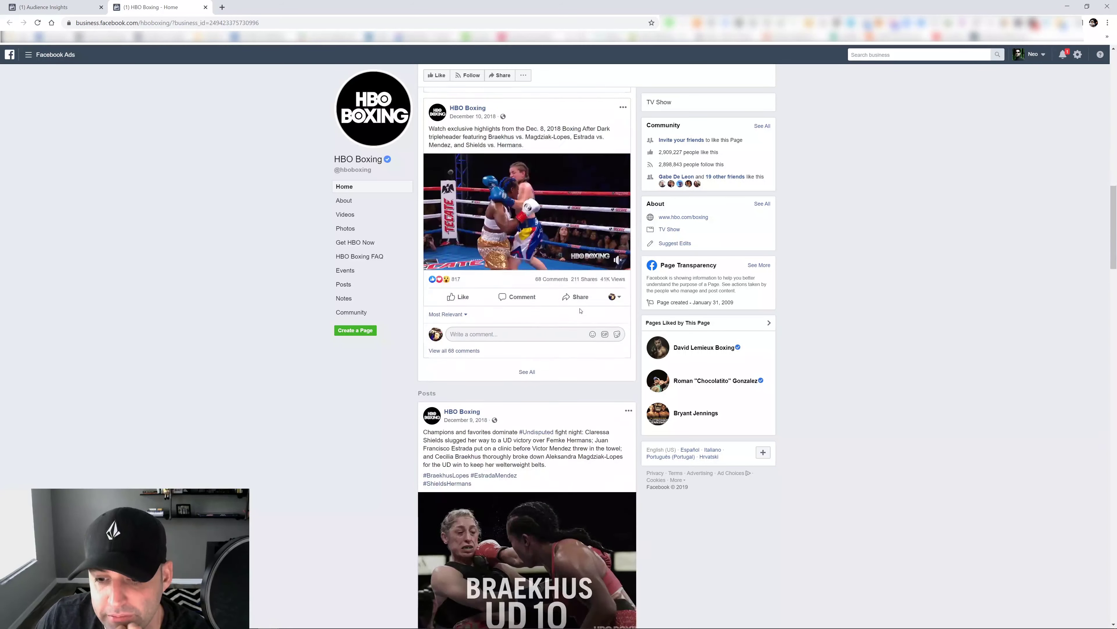
scroll(565, 231, "up", 8)
scroll(565, 231, "up", 3)
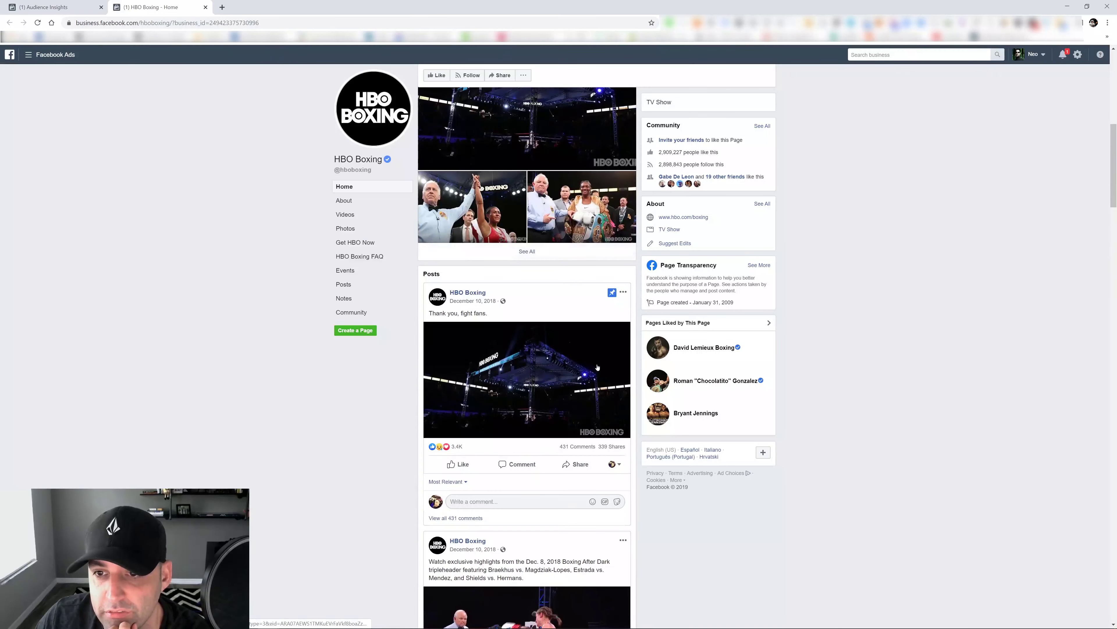
scroll(573, 435, "down", 11)
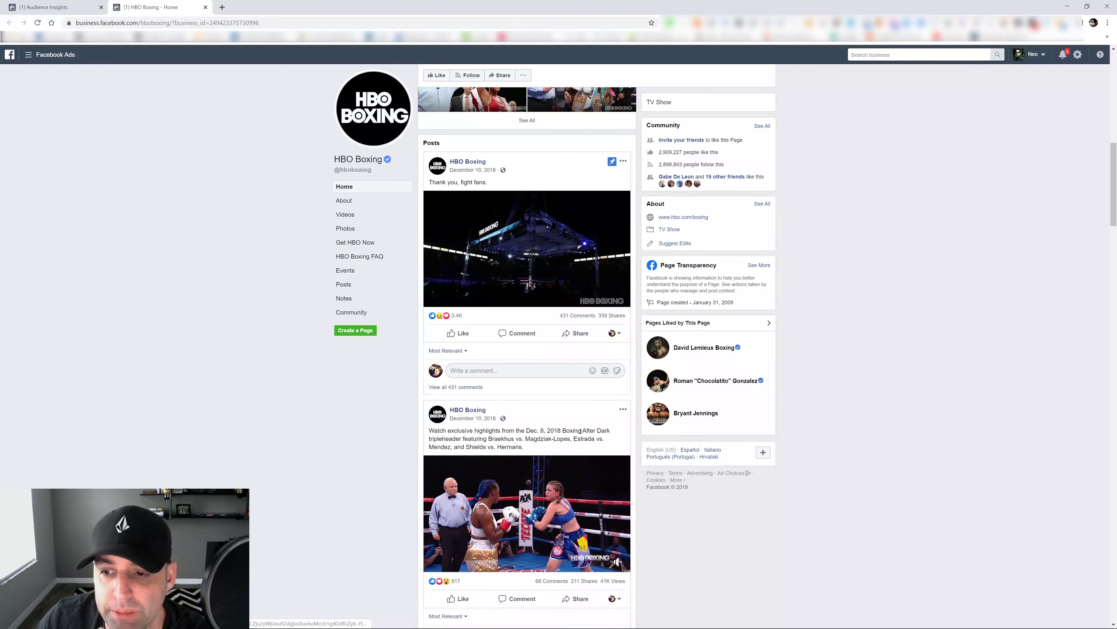
scroll(587, 363, "down", 14)
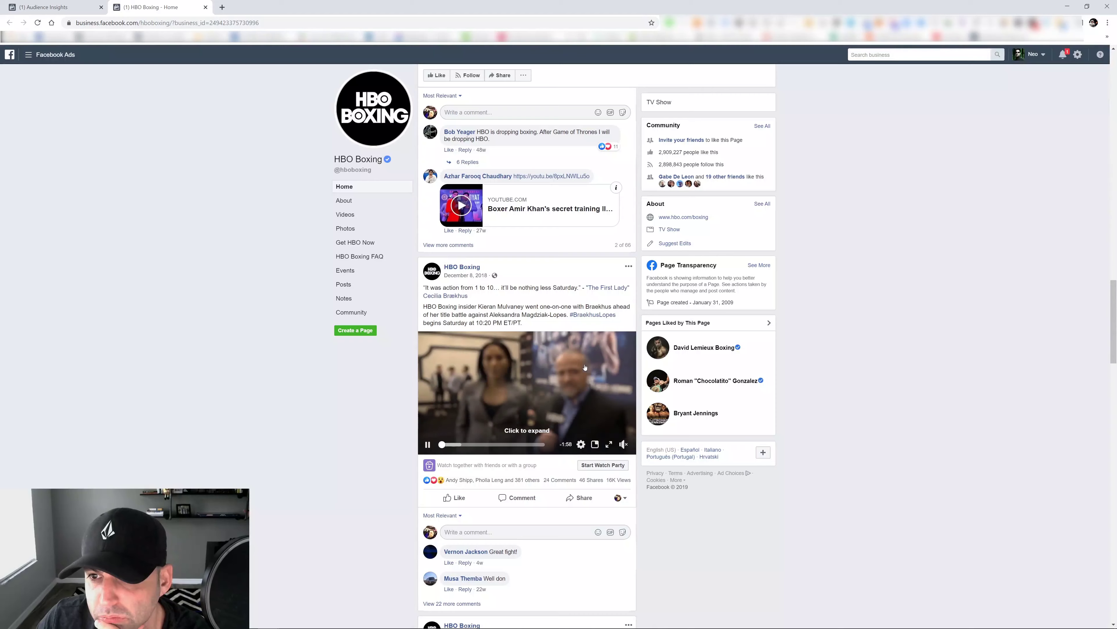
scroll(586, 366, "up", 8)
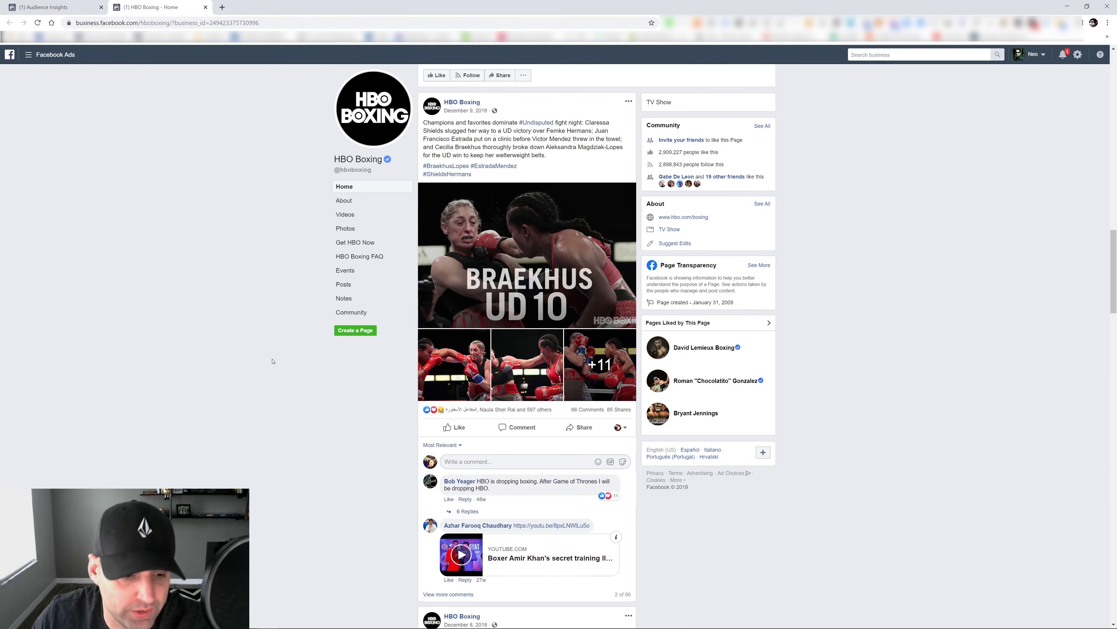
Launch Excel 2007 from the Start search and resize its window over the browser.
mouse_move(268, 627)
key("super")
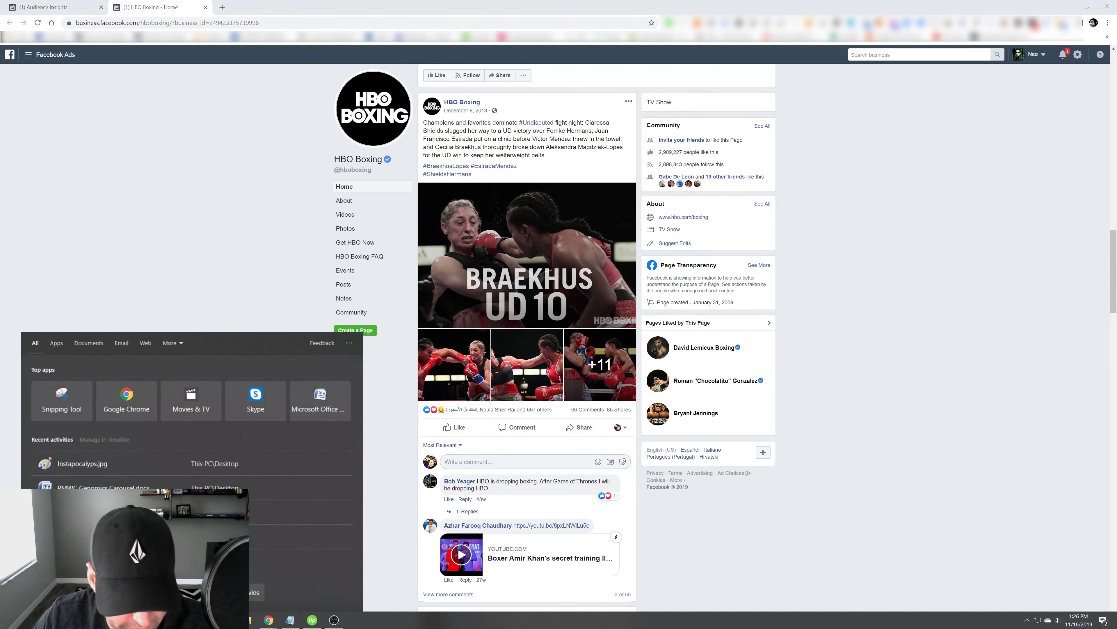
type("wxcel")
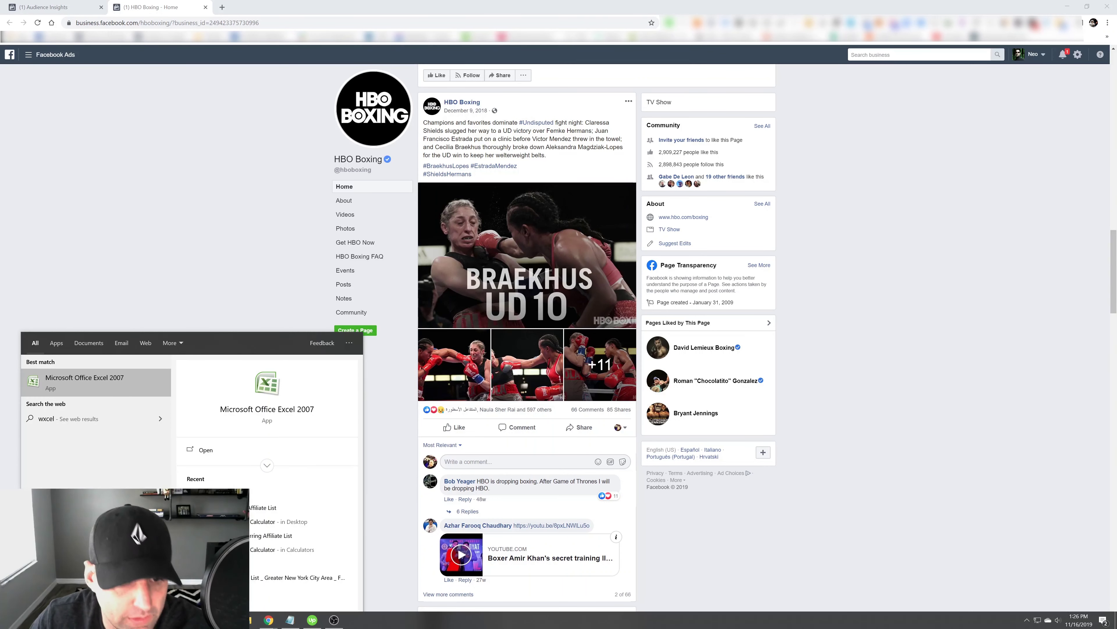
left_click(100, 376)
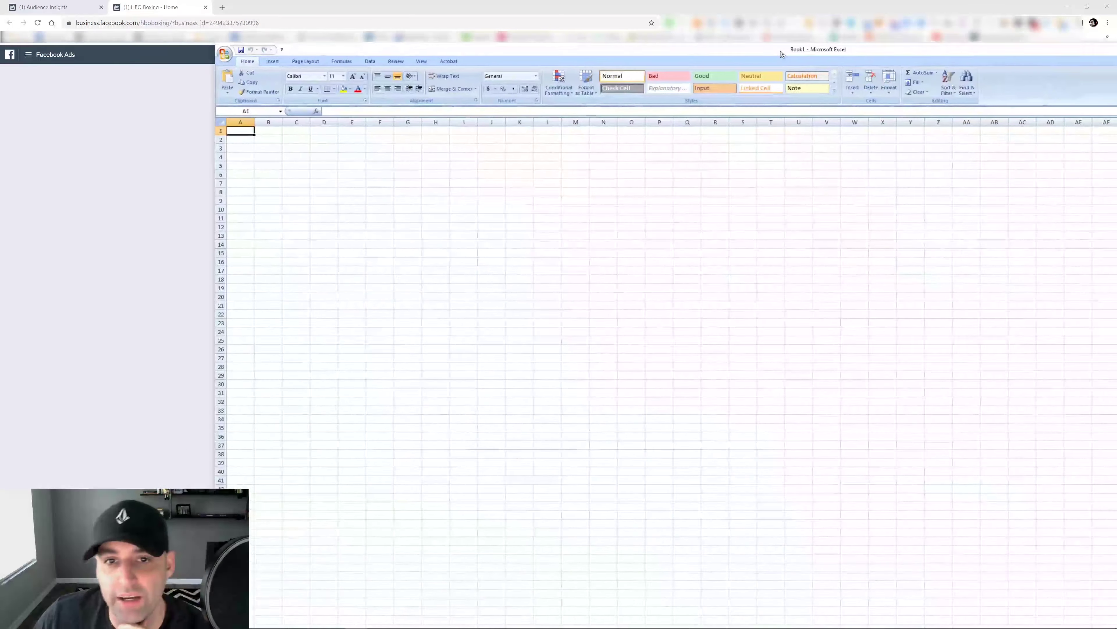
left_click_drag(782, 54, 742, 122)
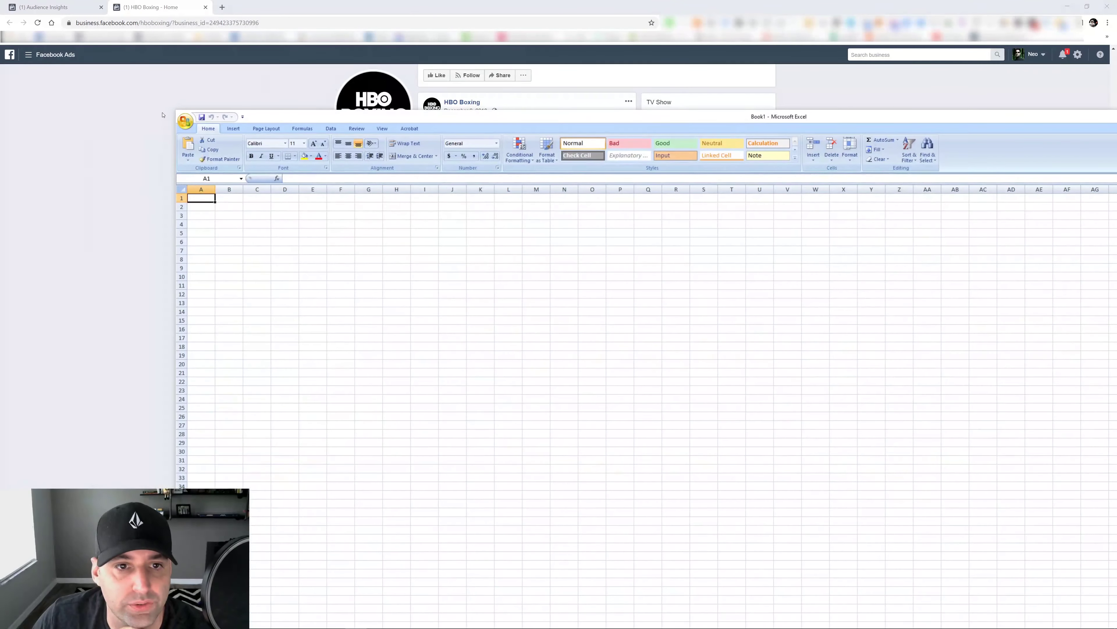
left_click_drag(174, 110, 320, 108)
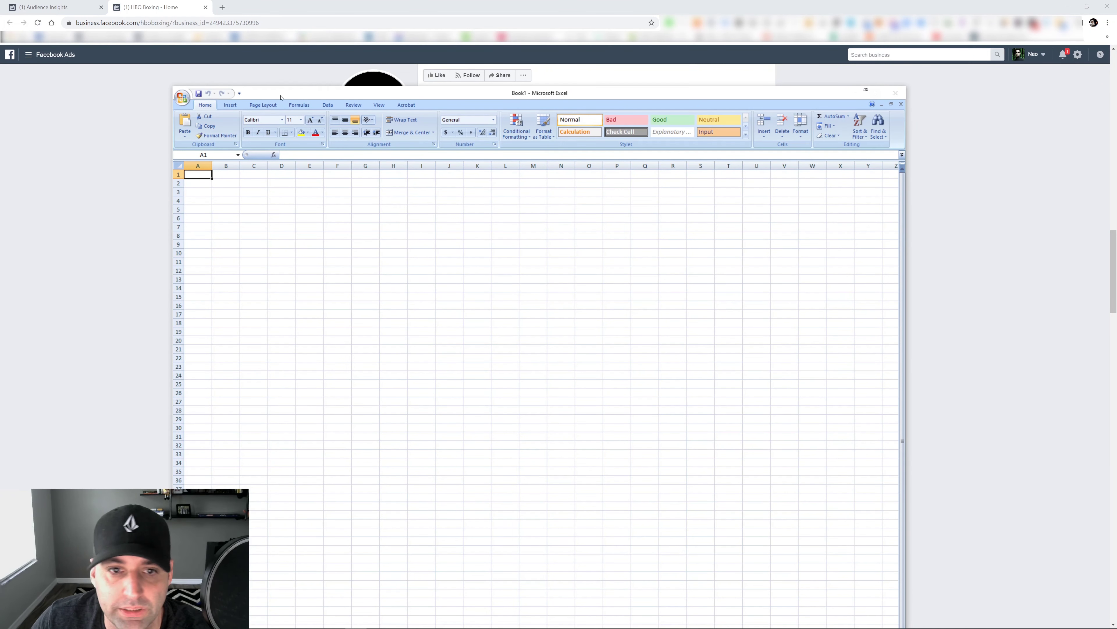
Widen columns A–D and enter headers Entertainment Sites, Stores and Celebrities in A1–C1.
left_click_drag(213, 165, 624, 166)
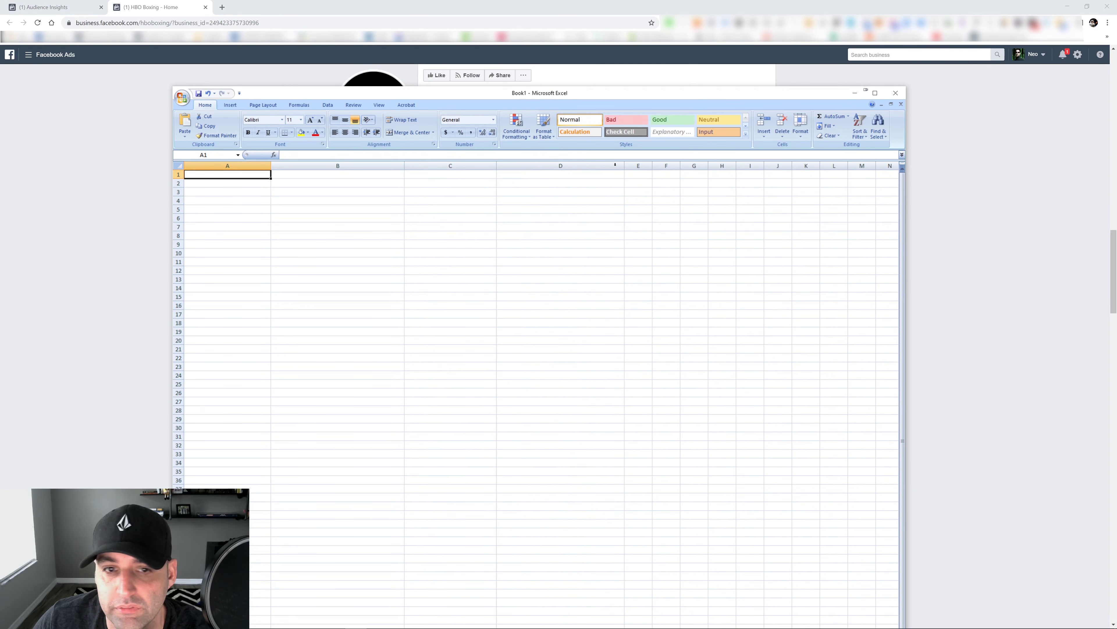
double_click(224, 175)
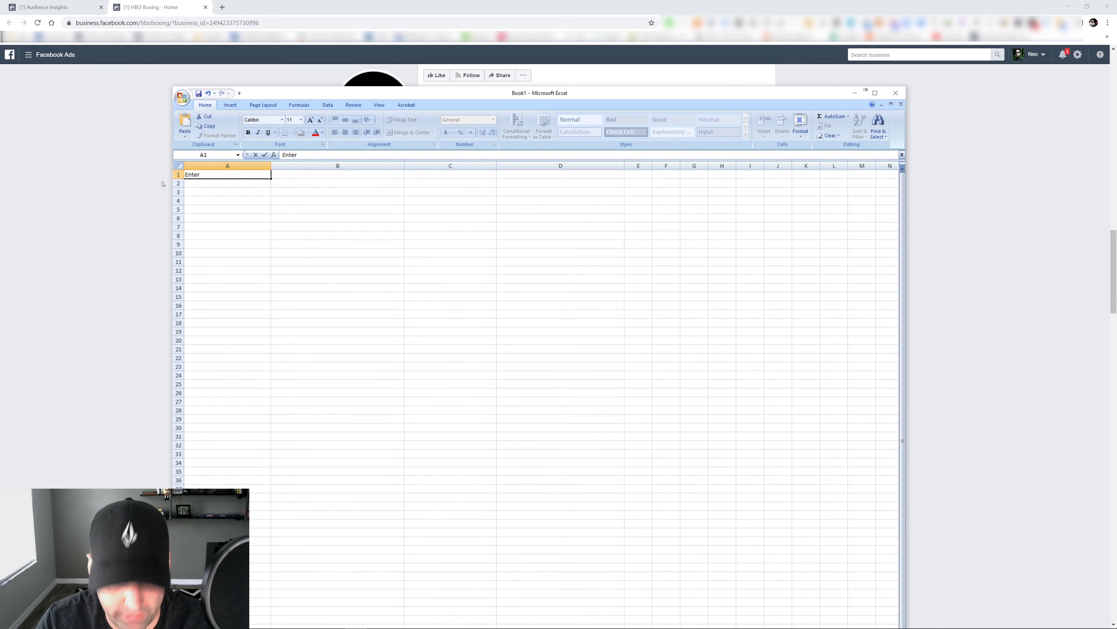
type("Entertainment Sites")
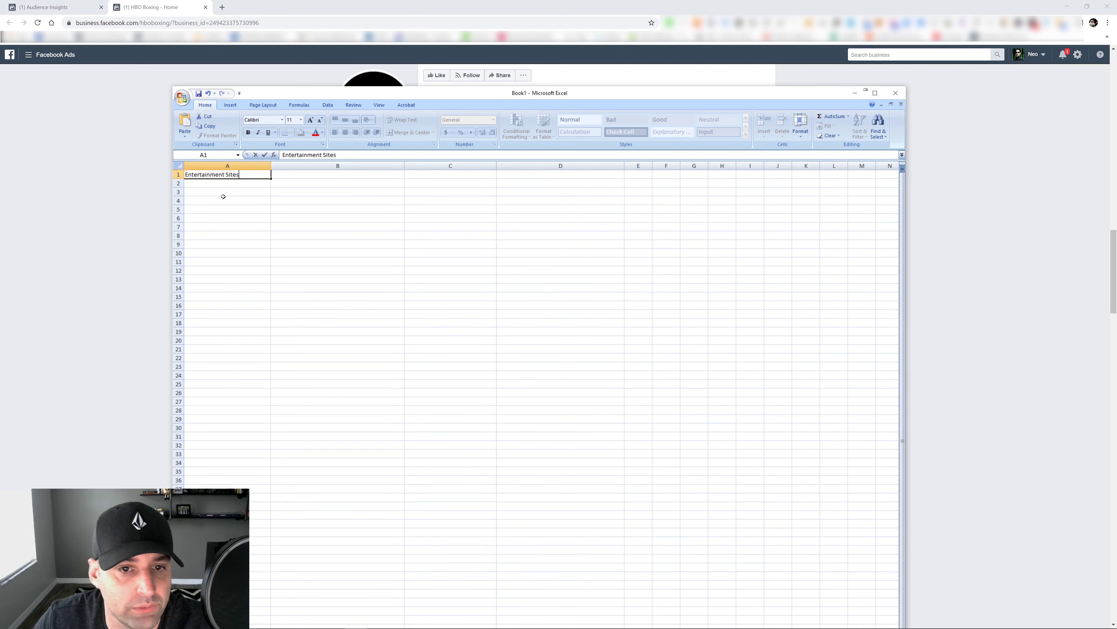
left_click(312, 173)
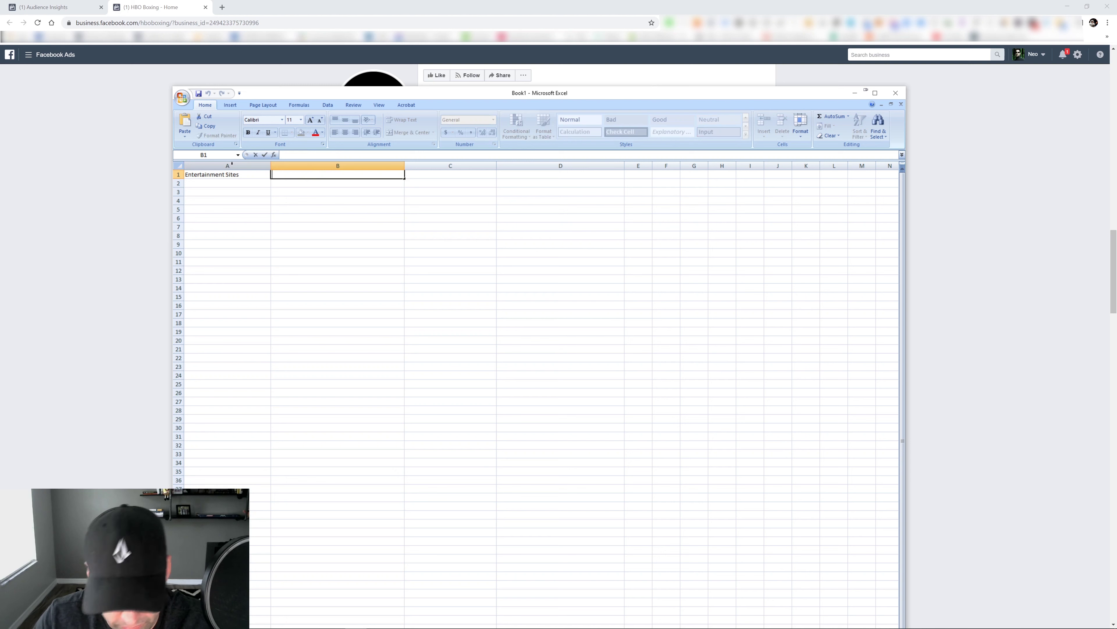
type("Stores")
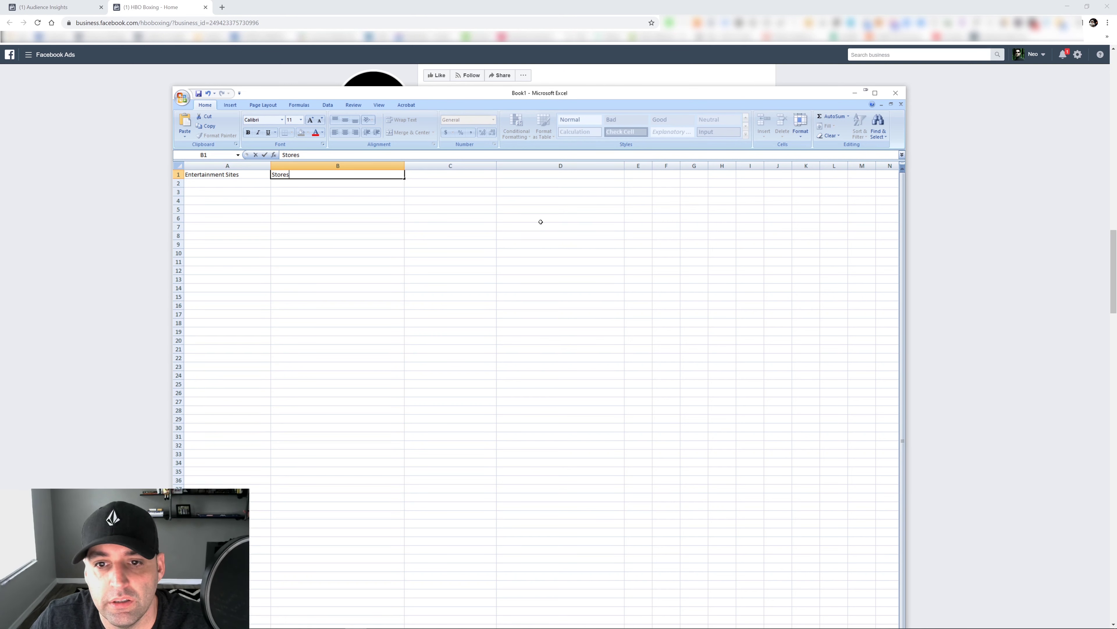
left_click(470, 175)
type("Ce")
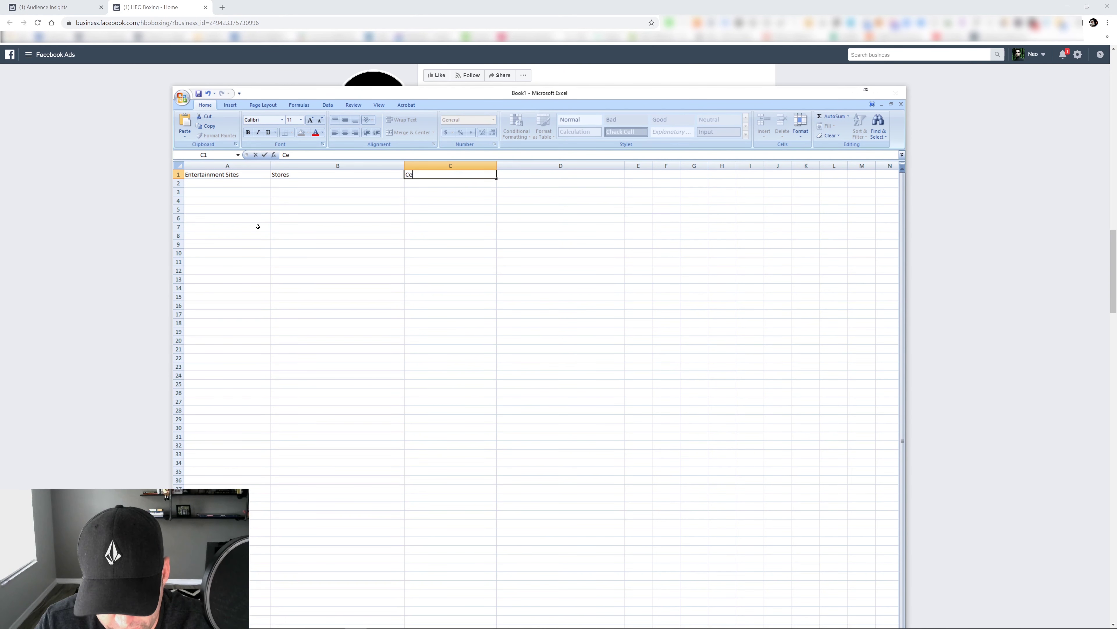
type("lebrities")
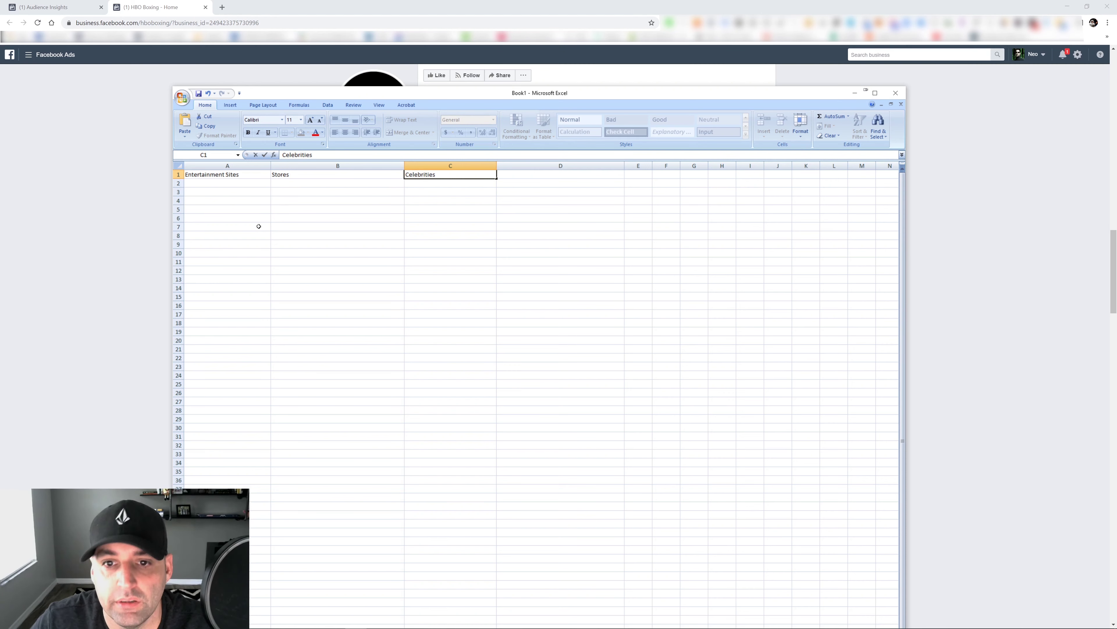
left_click(560, 226)
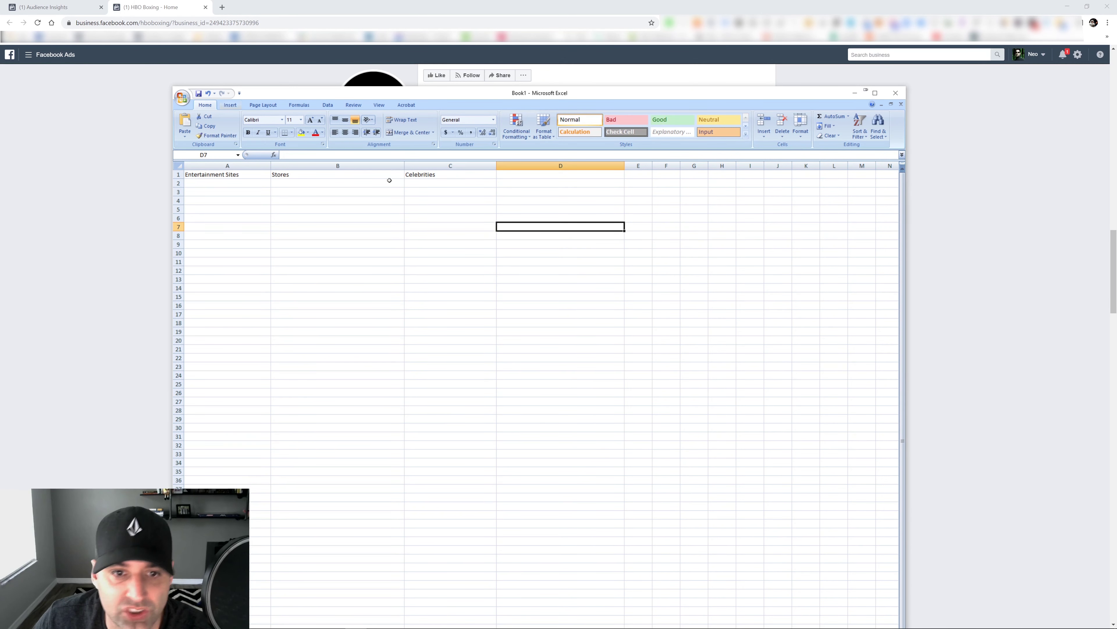
left_click_drag(402, 93, 649, 144)
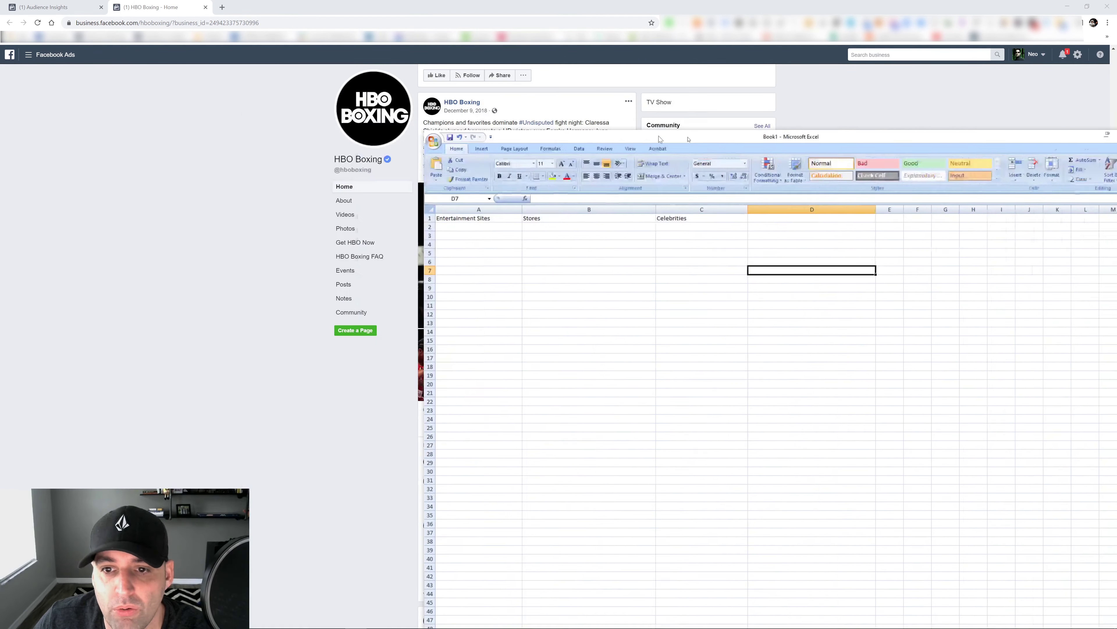
Close the HBO Boxing tab to return to Audience Insights and reposition the Excel window.
key("alt+Tab")
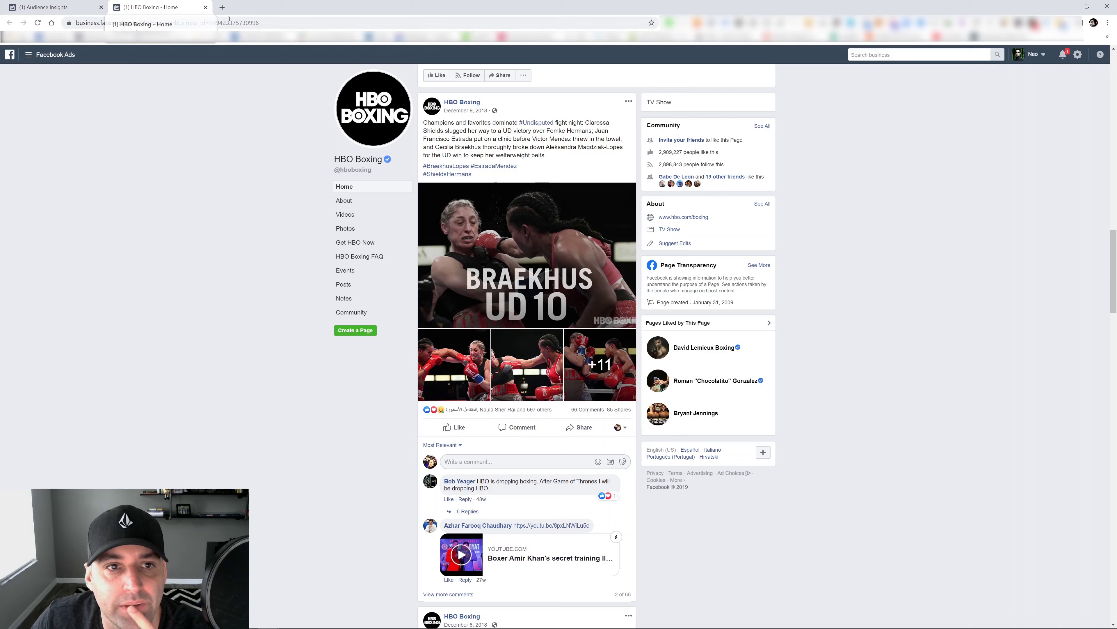
left_click(205, 7)
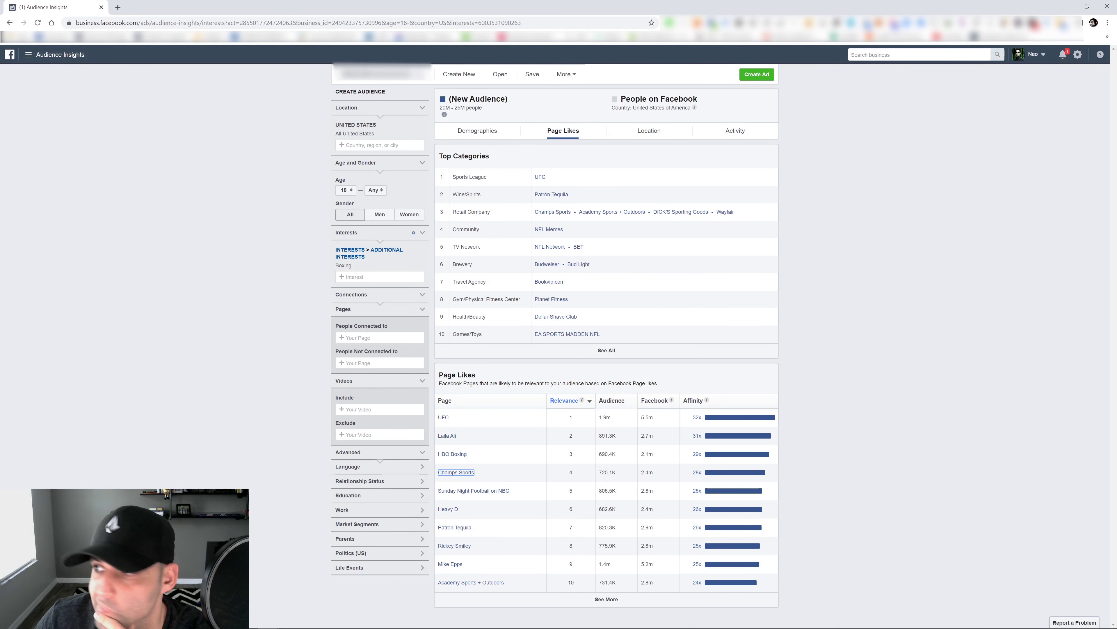
key("alt+Tab")
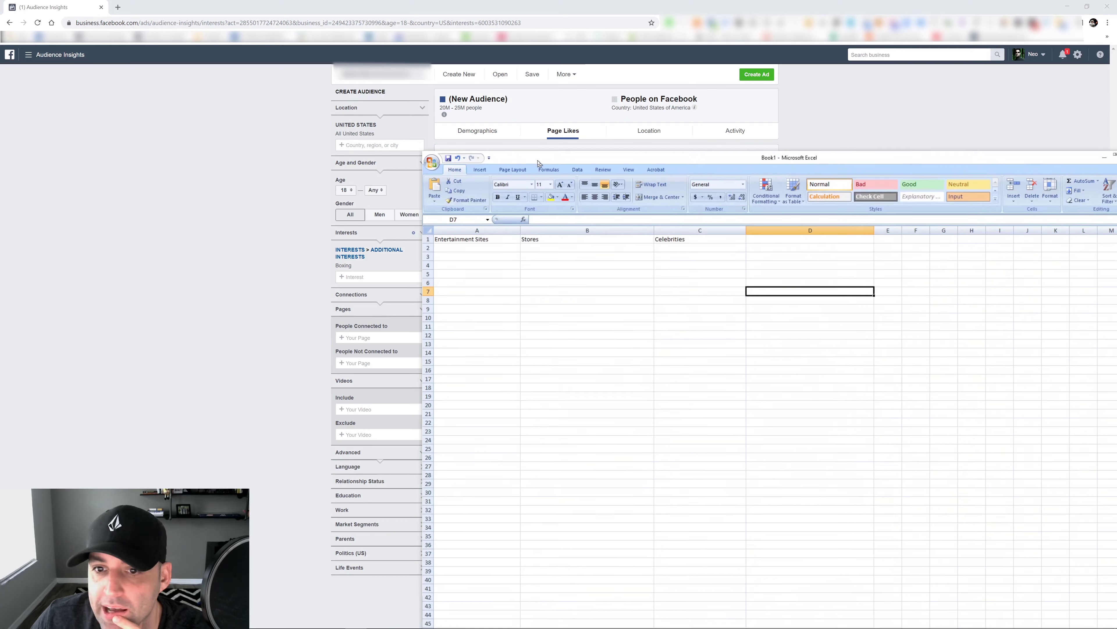
left_click_drag(540, 150, 722, 145)
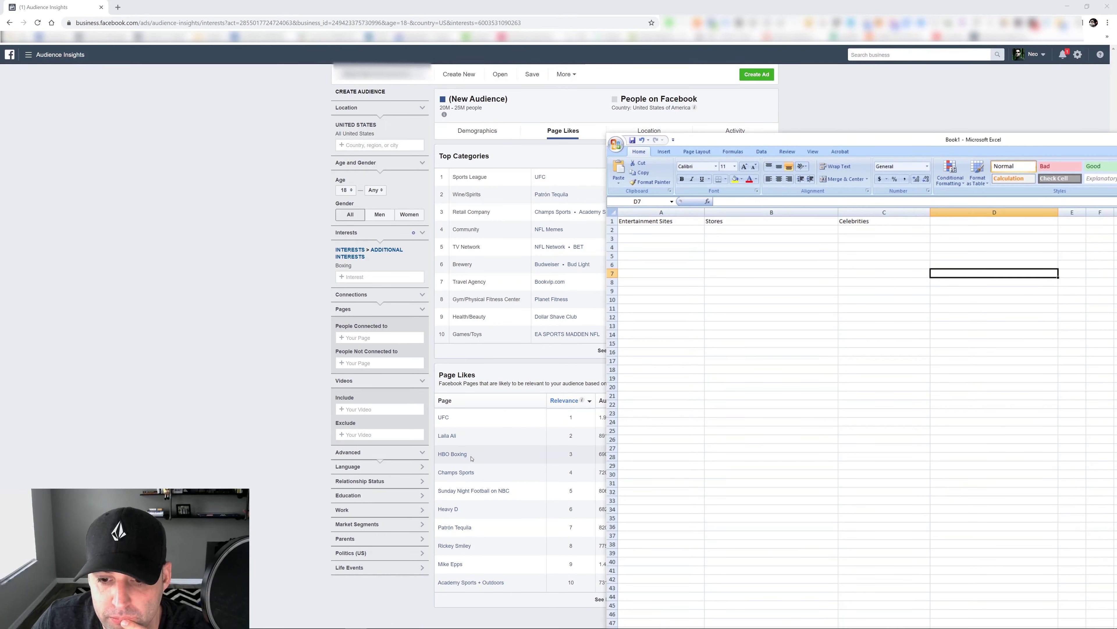
left_click(450, 454)
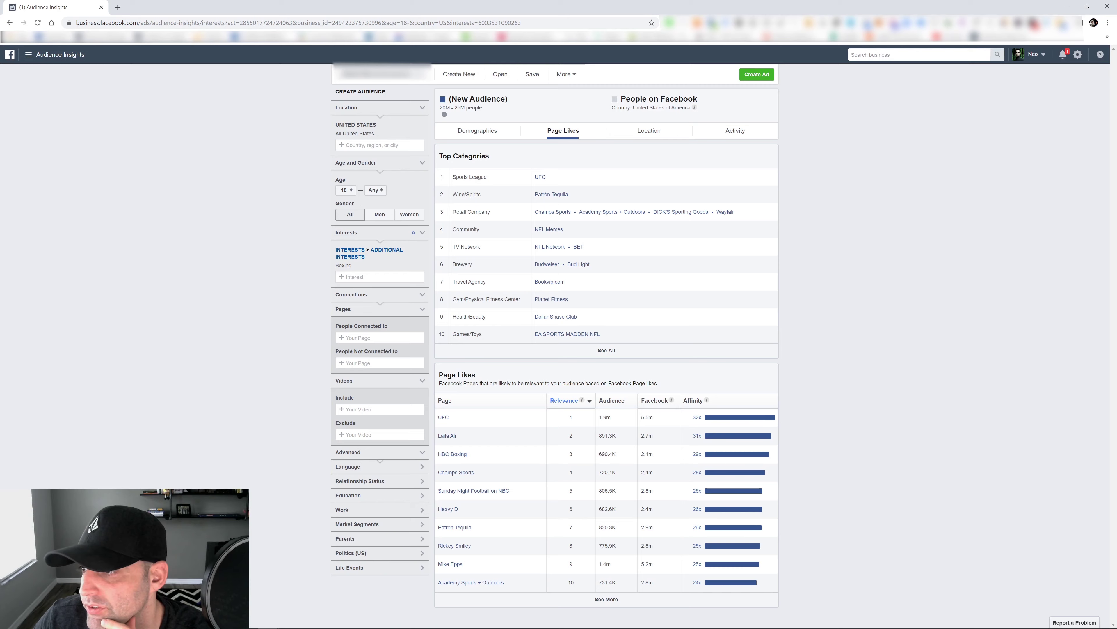
Enter HBO Boxing in cell A2 under Entertainment Sites, then switch back to the browser.
key("alt+Tab")
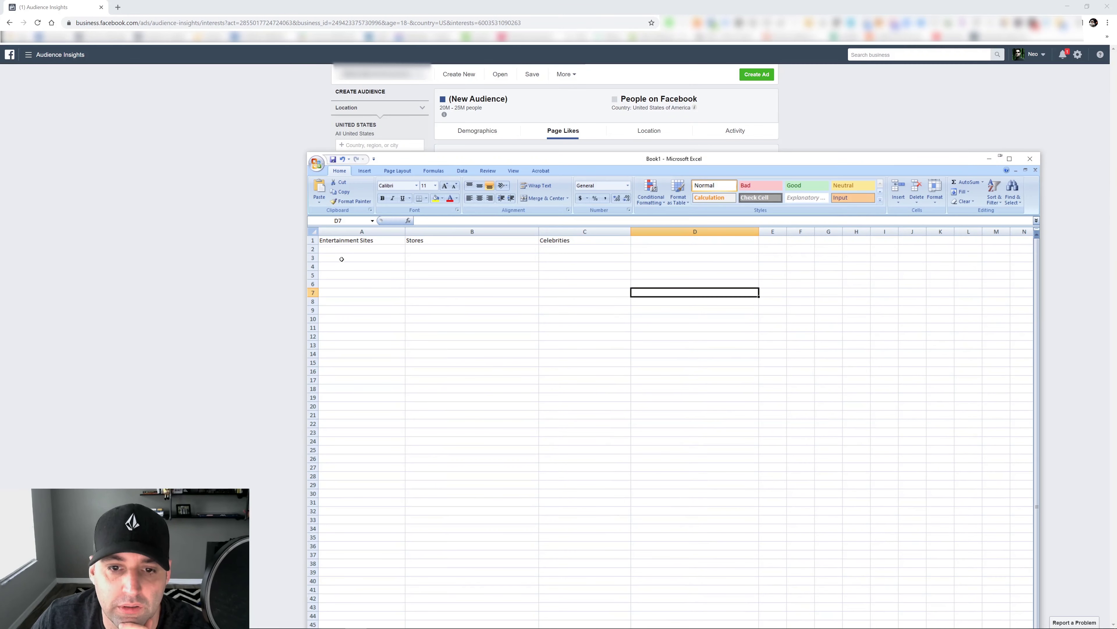
double_click(341, 249)
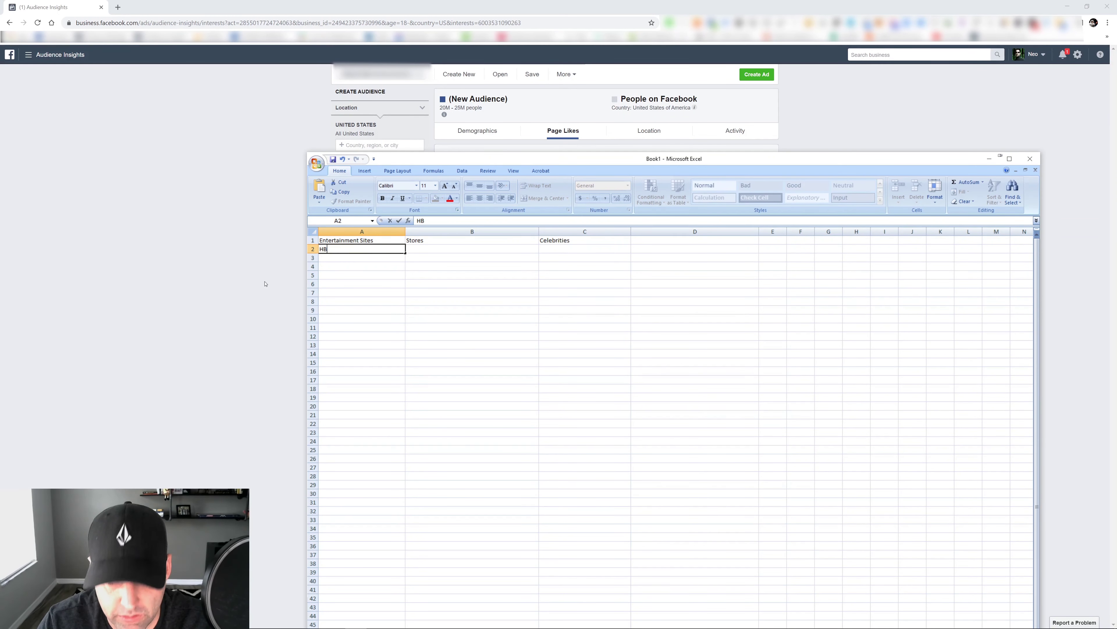
type("HBO Boxui")
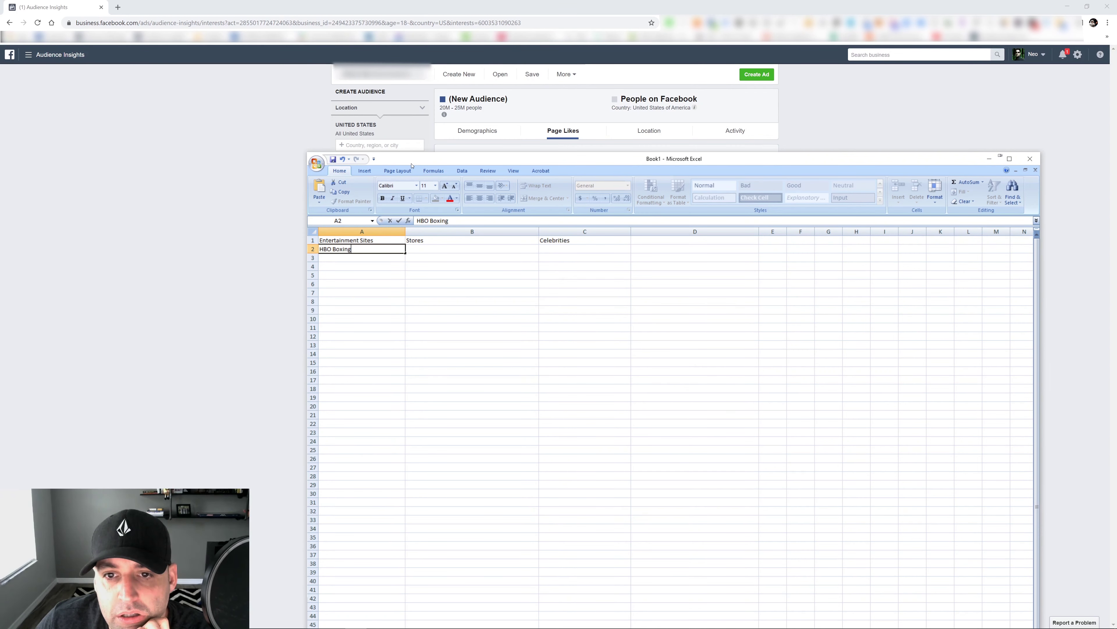
key("alt+Tab")
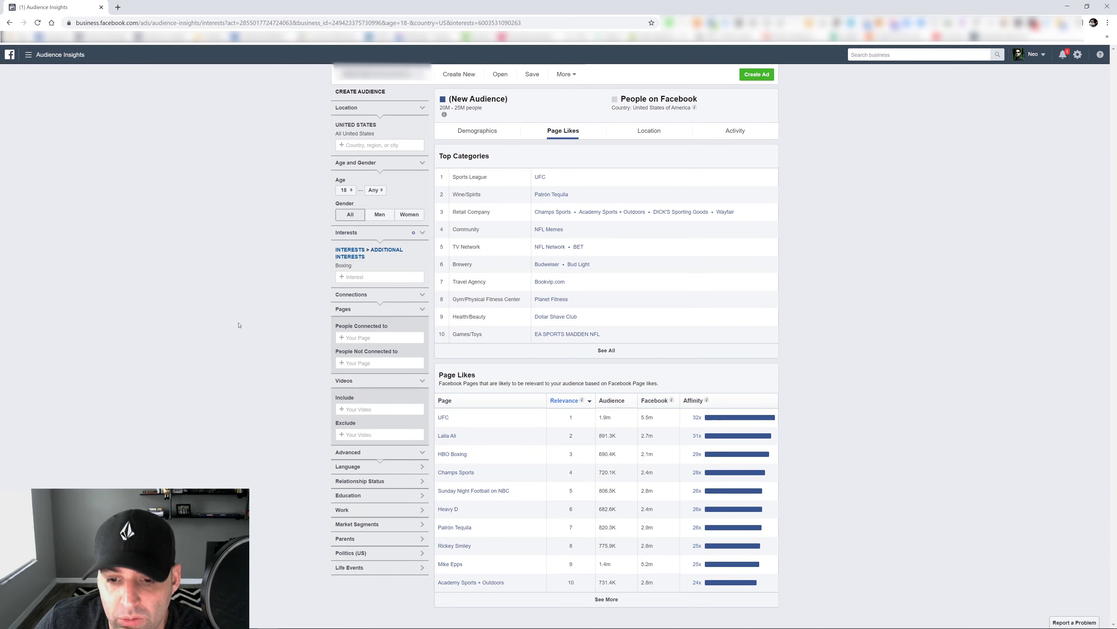
Replace the Boxing interest with HBO Boxing, narrowing the audience to 600K–700K people.
left_click(424, 265)
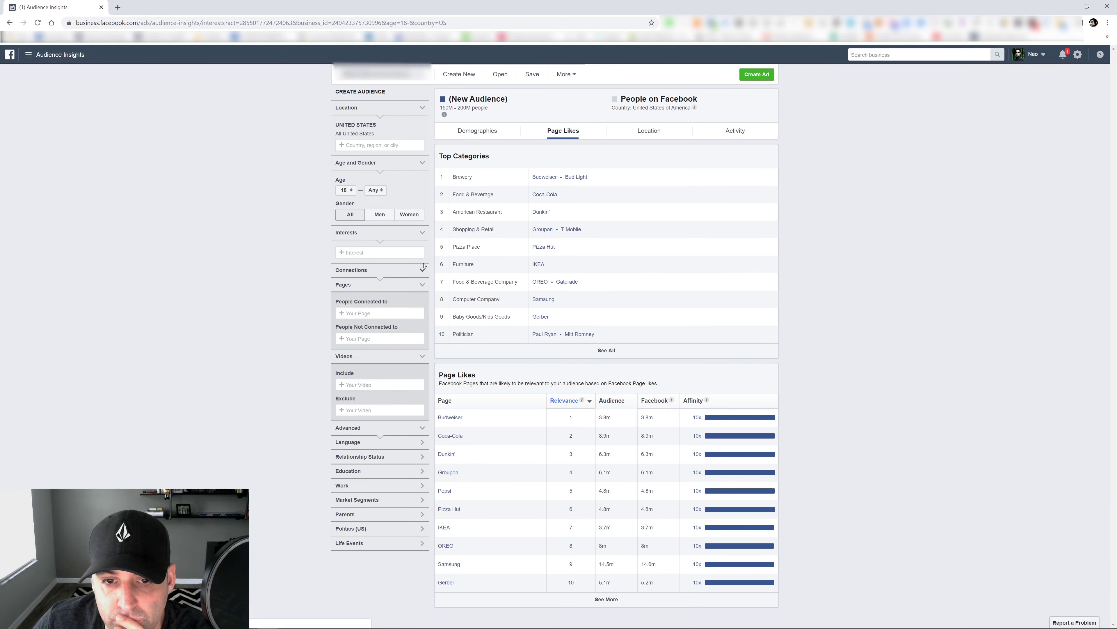
left_click(366, 253)
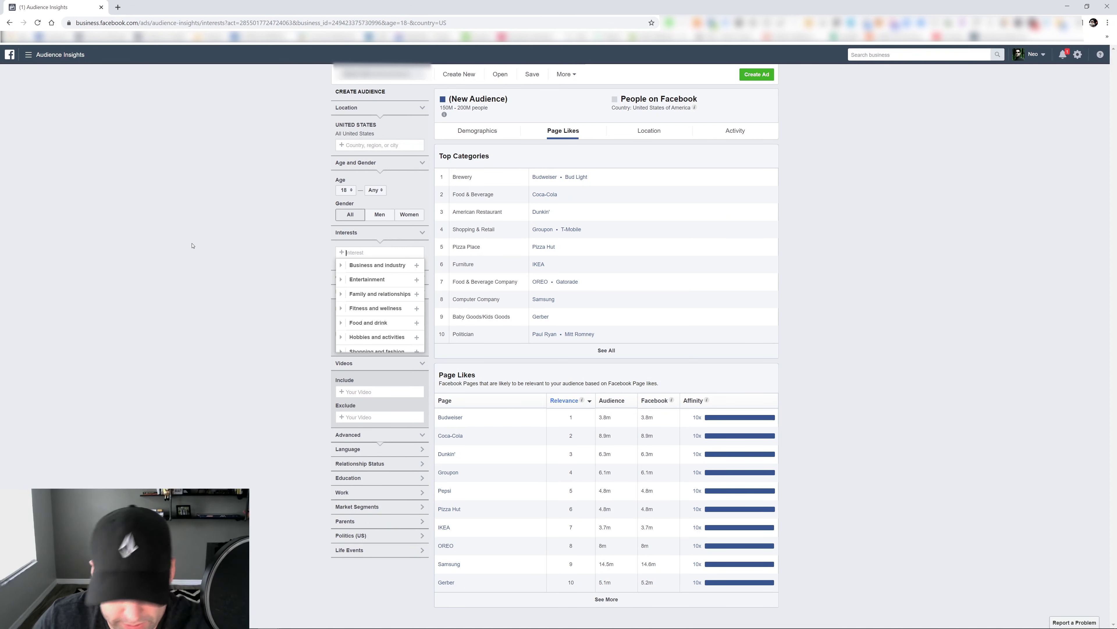
type("hbo")
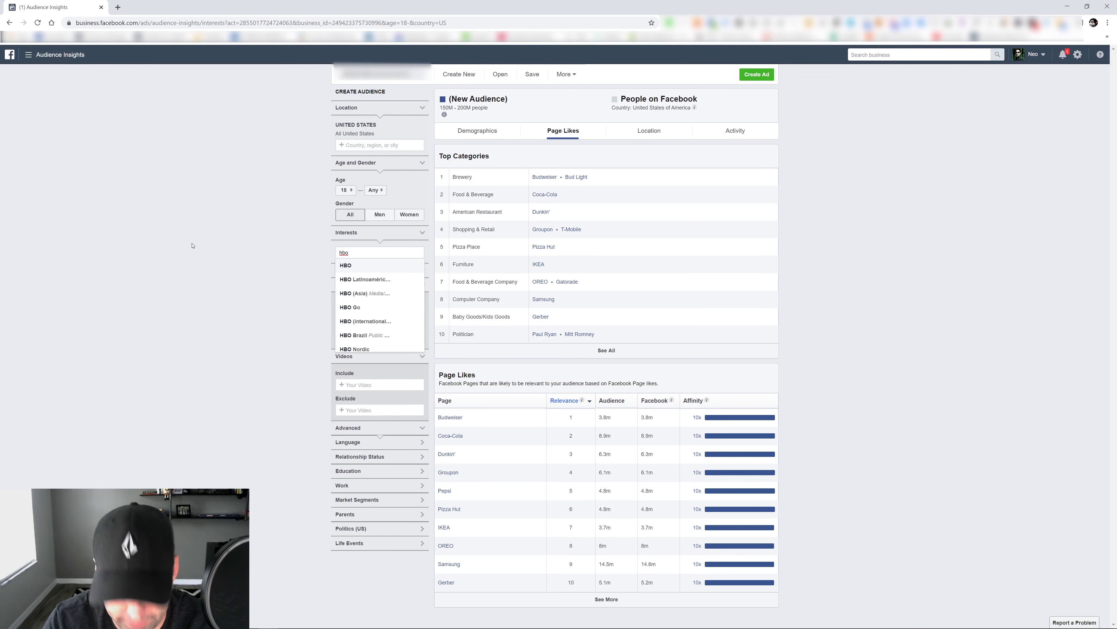
type(" boxing")
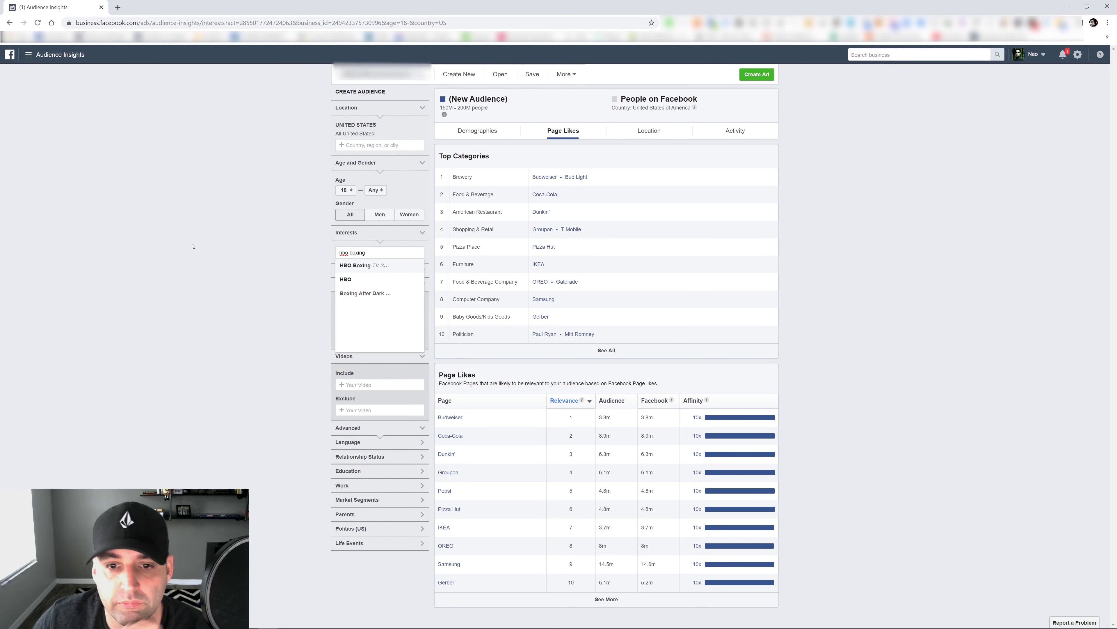
left_click(369, 265)
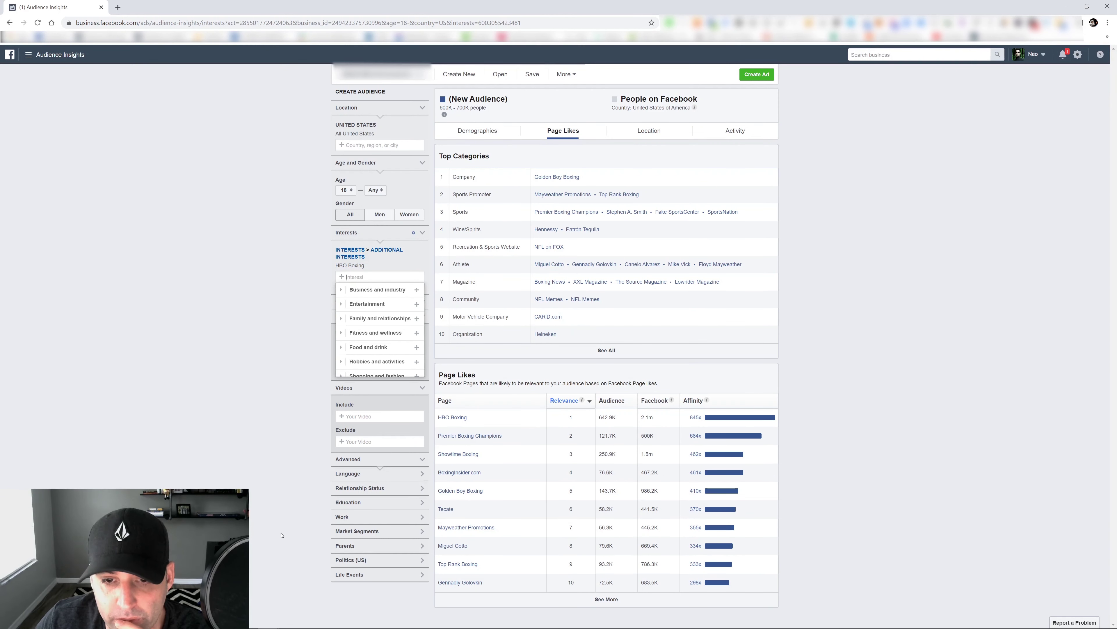
left_click(221, 341)
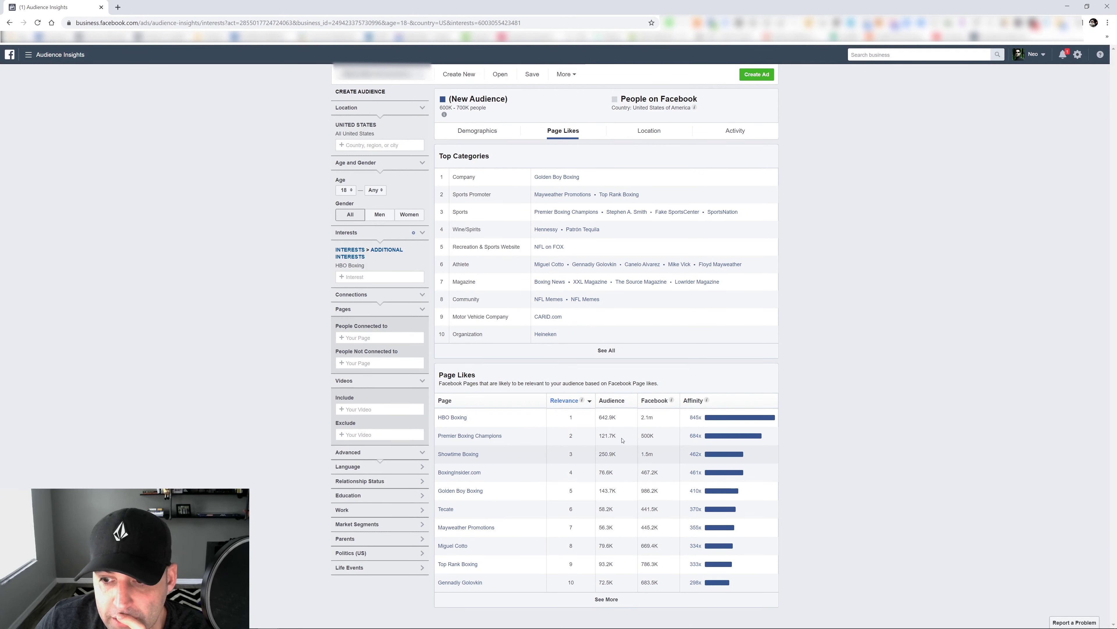
mouse_move(692, 422)
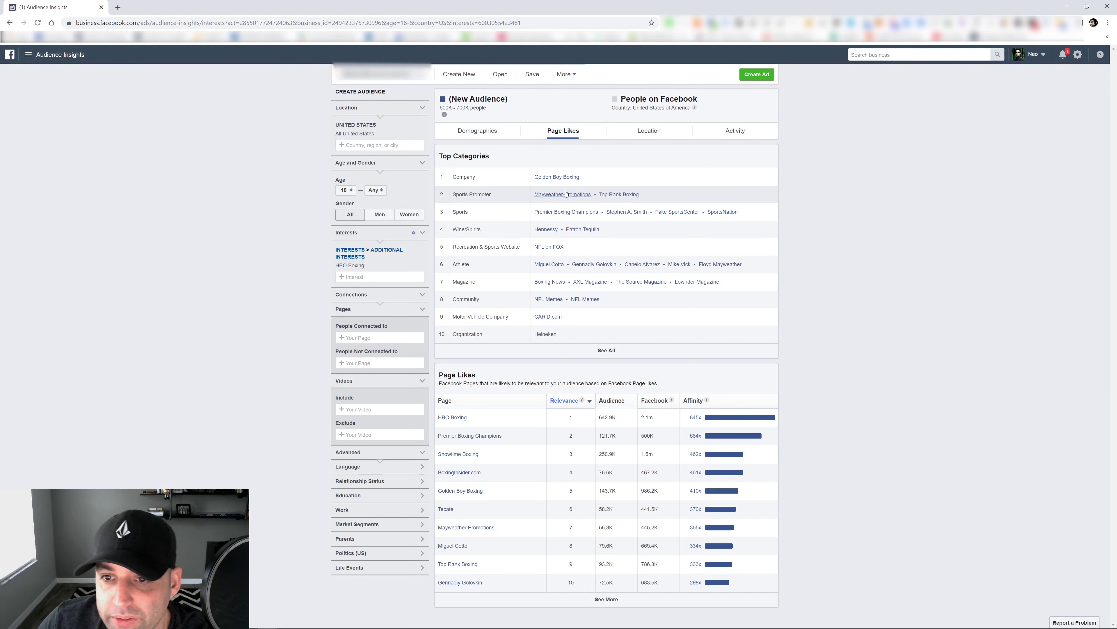
Open the Golden Boy Boxing page in a new tab, browse it, then return to Excel.
right_click(554, 178)
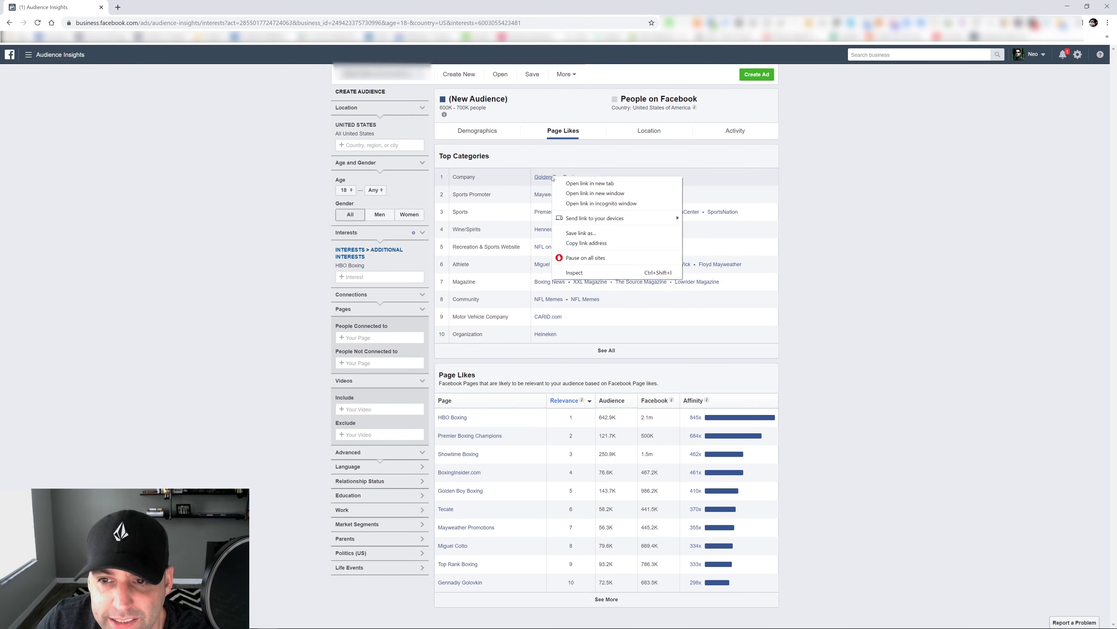
left_click(571, 183)
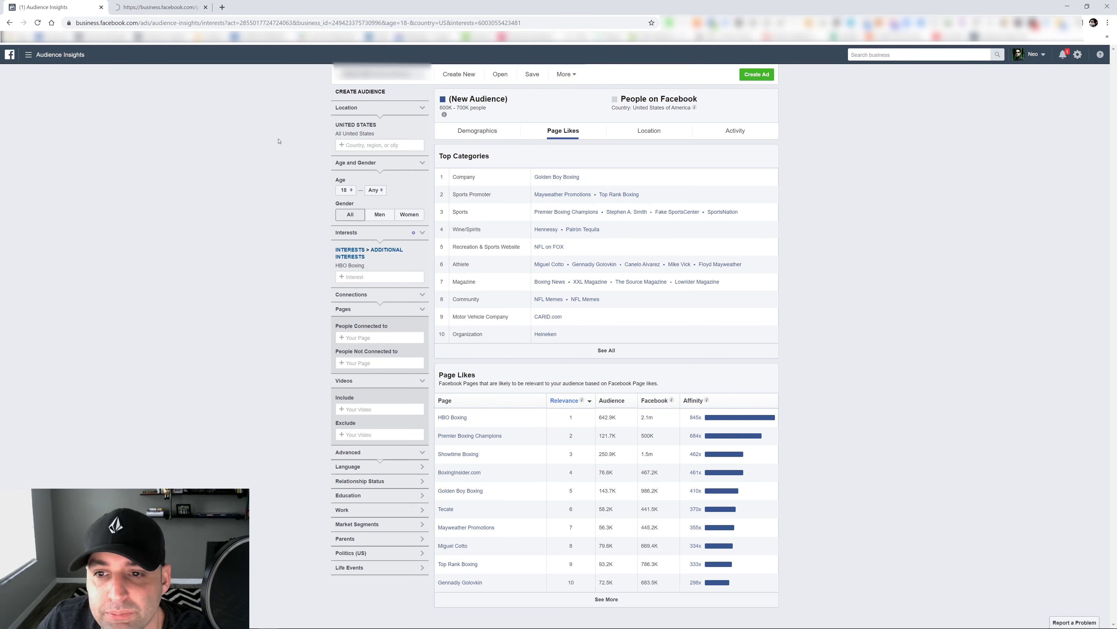
key("ctrl+Tab")
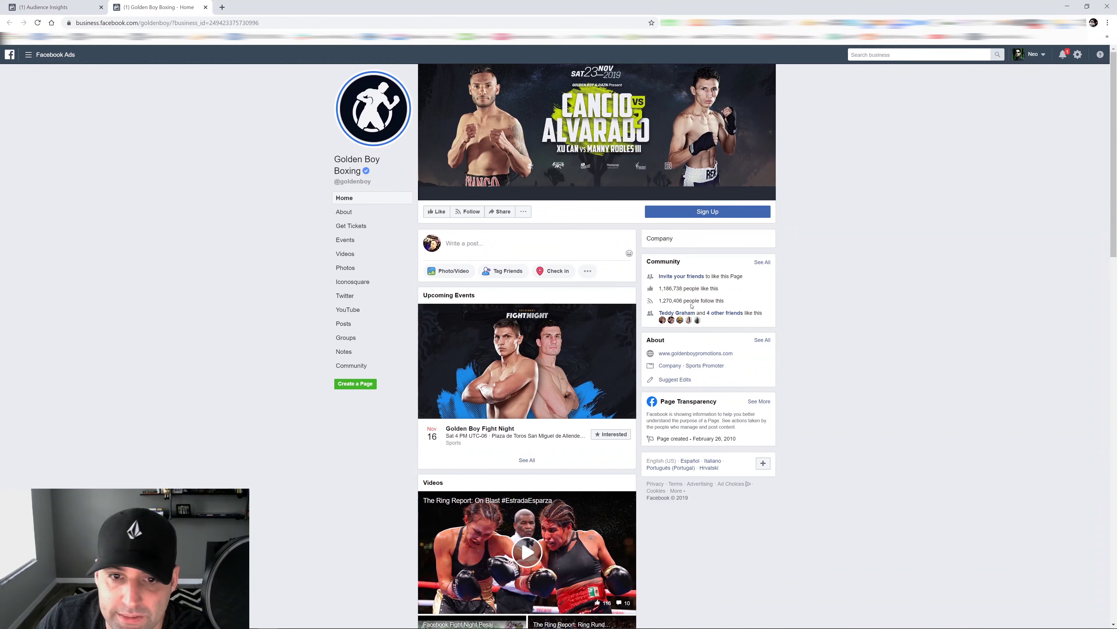
scroll(689, 302, "down", 3)
scroll(691, 303, "down", 5)
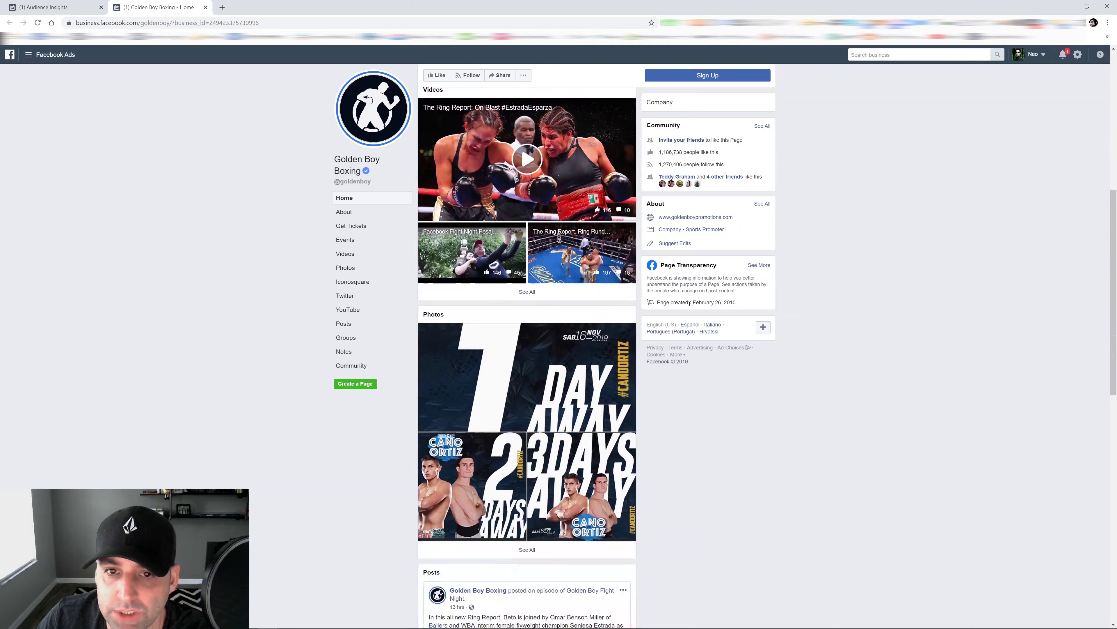
scroll(673, 300, "up", 10)
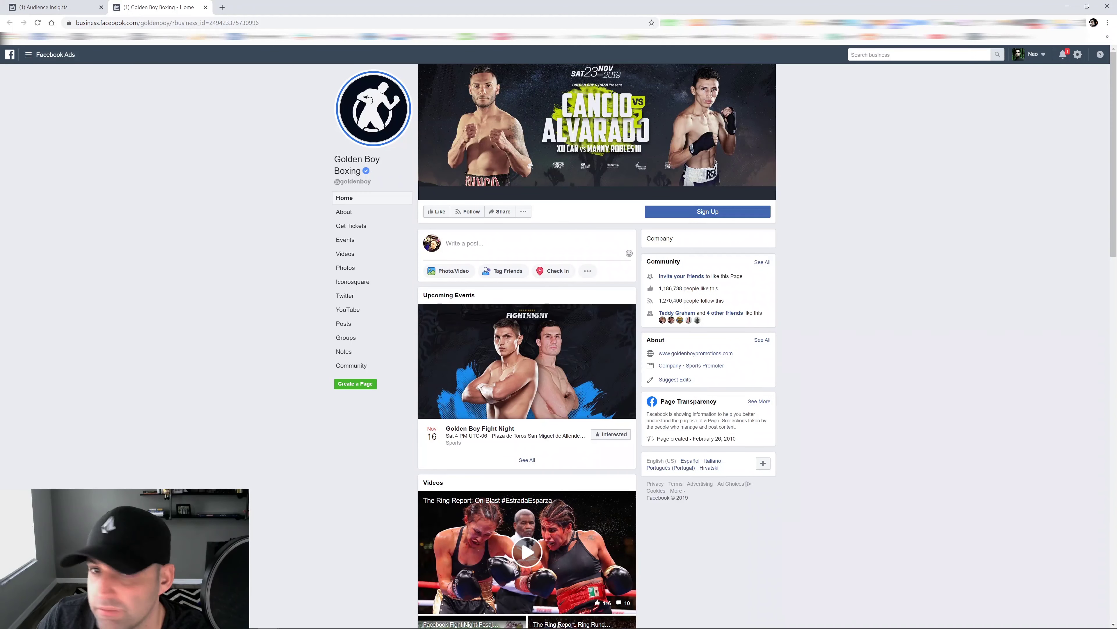
key("alt+Tab")
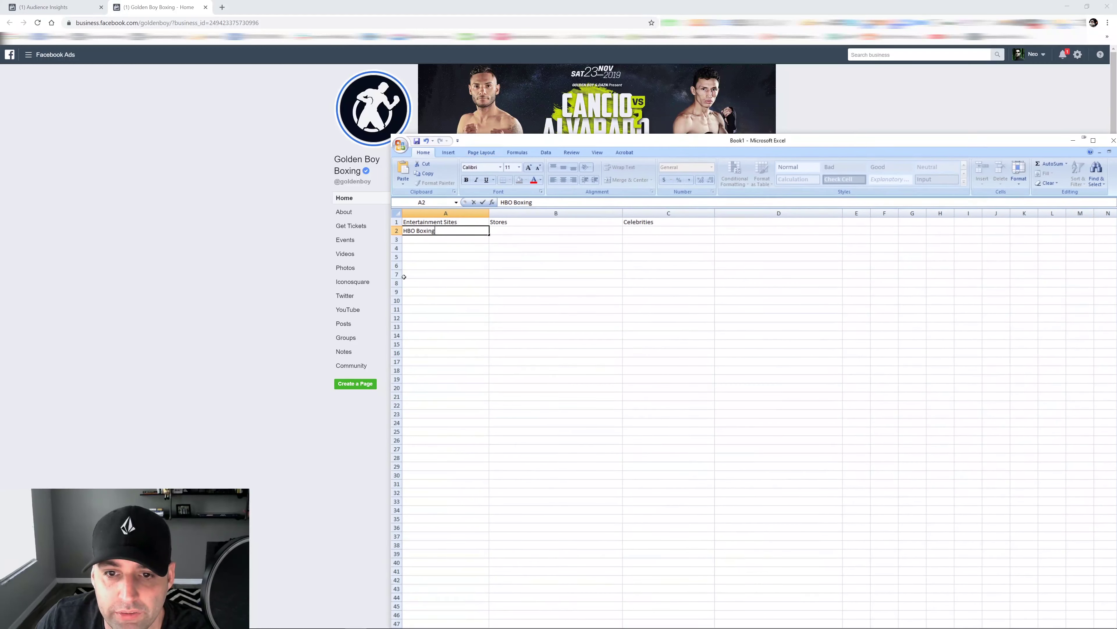
Enter Golden Boy Boxing in A3, minimize Excel and close the Golden Boy Boxing tab.
key("Return")
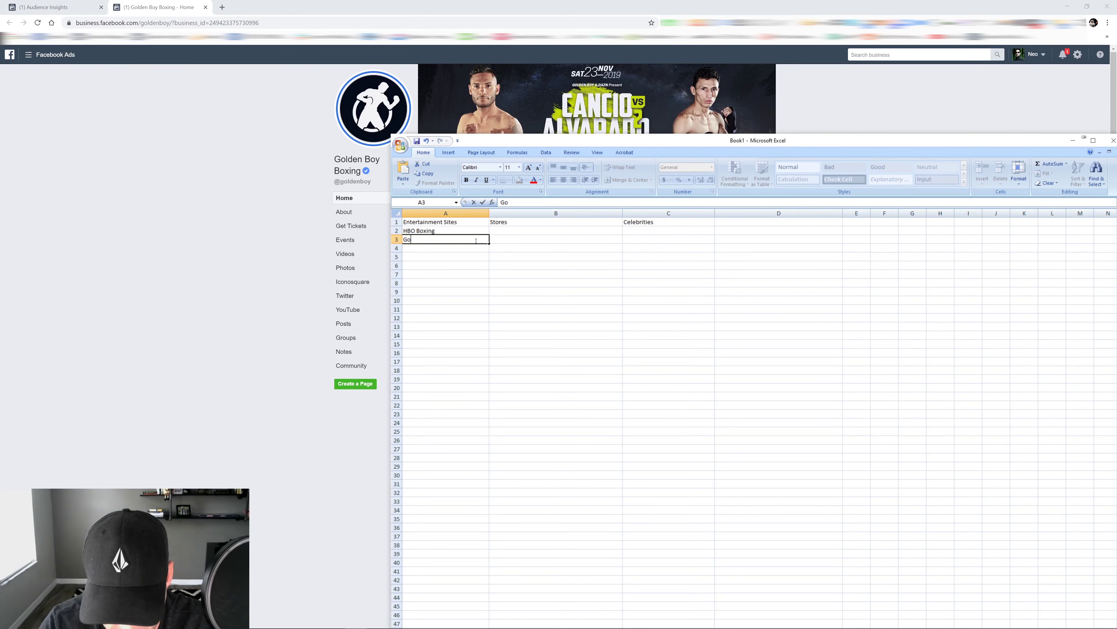
type("Golden Bo")
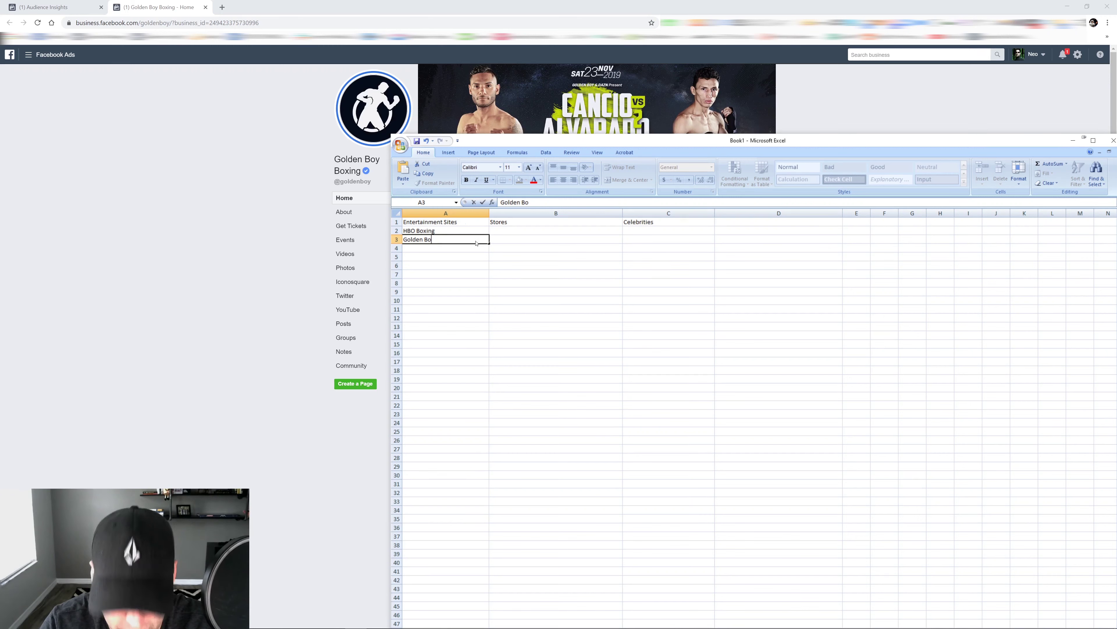
type("y BV")
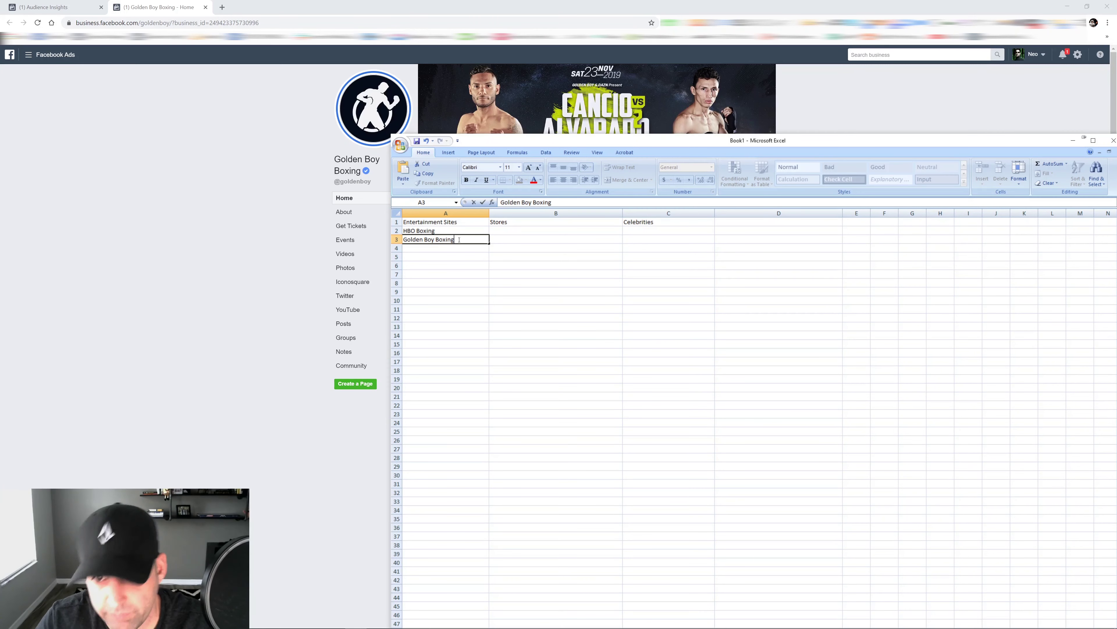
key("super+Down")
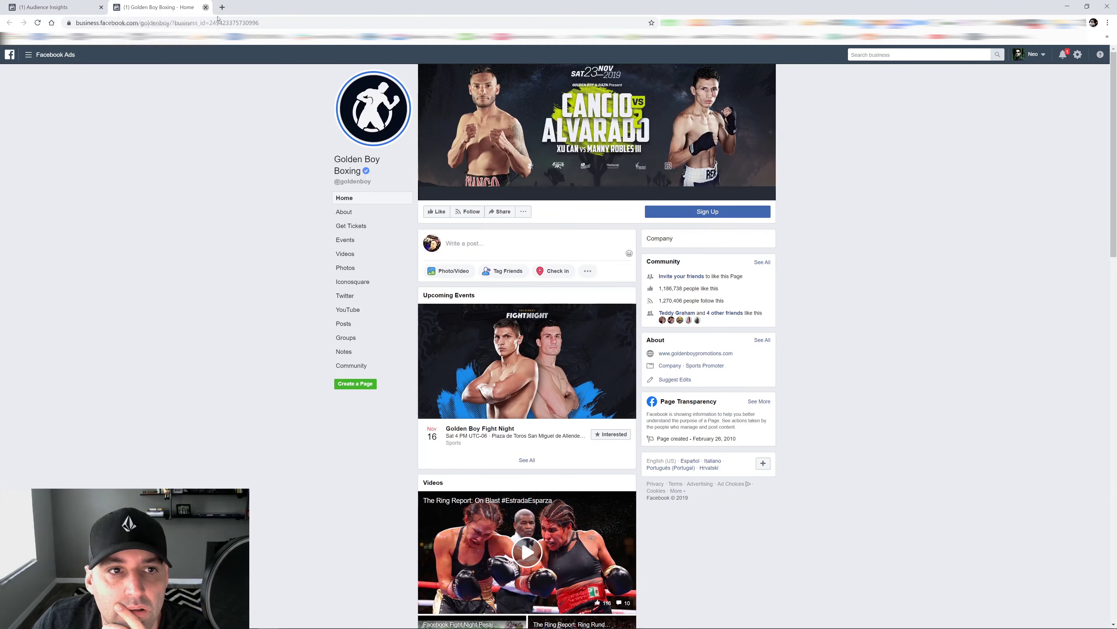
left_click(206, 7)
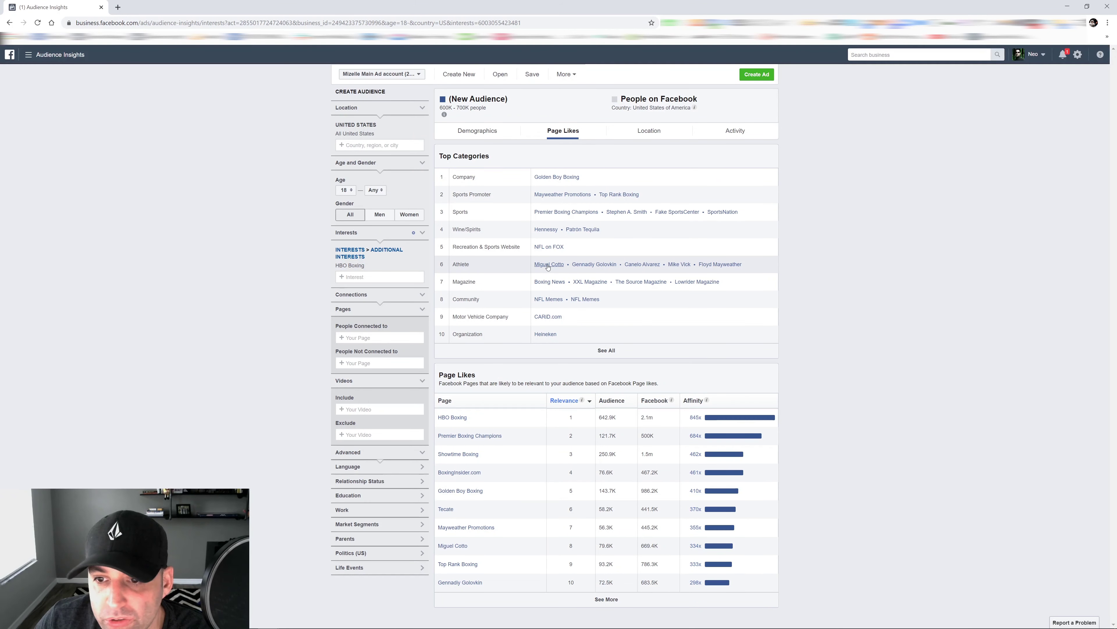
Open Canelo Alvarez's page from Top Categories in a new tab, scroll through it, then return to Excel.
right_click(634, 266)
left_click(658, 273)
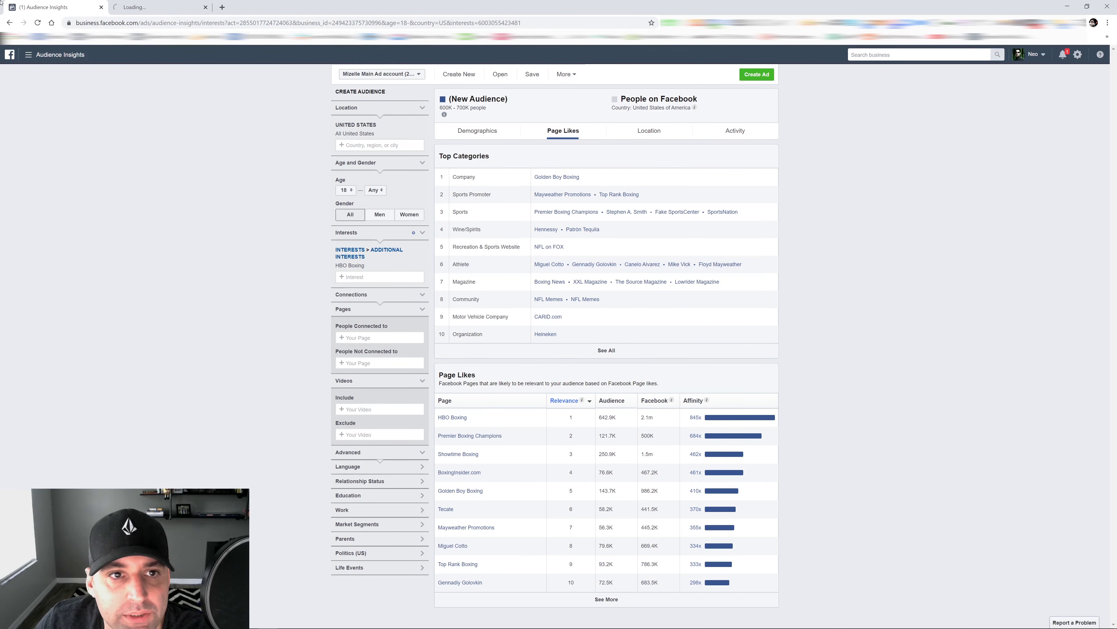
key("ctrl+Tab")
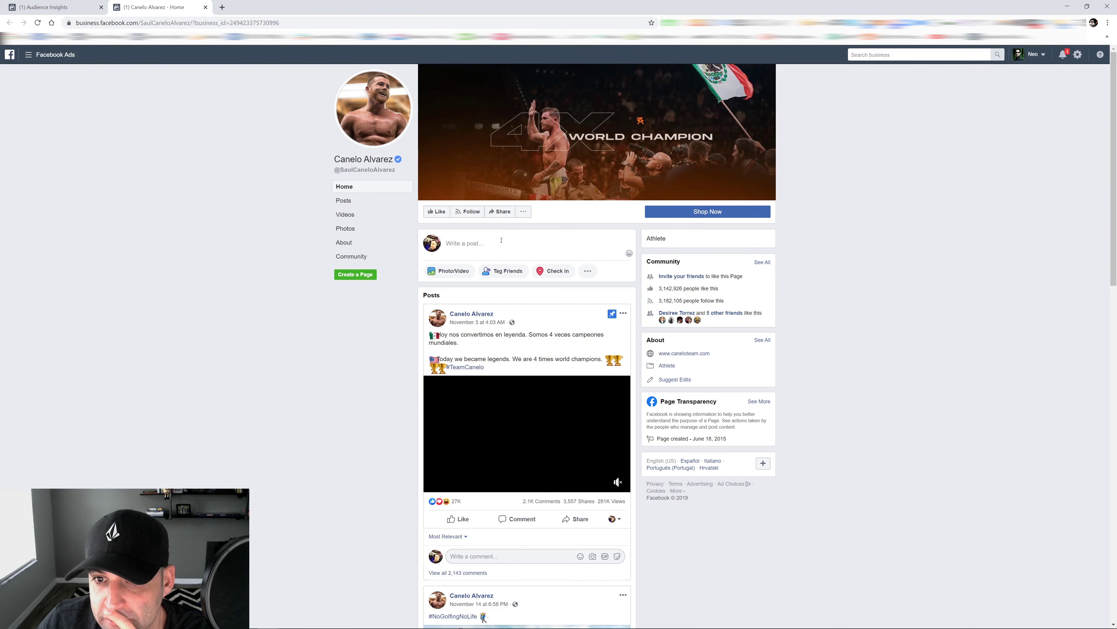
scroll(581, 279, "down", 8)
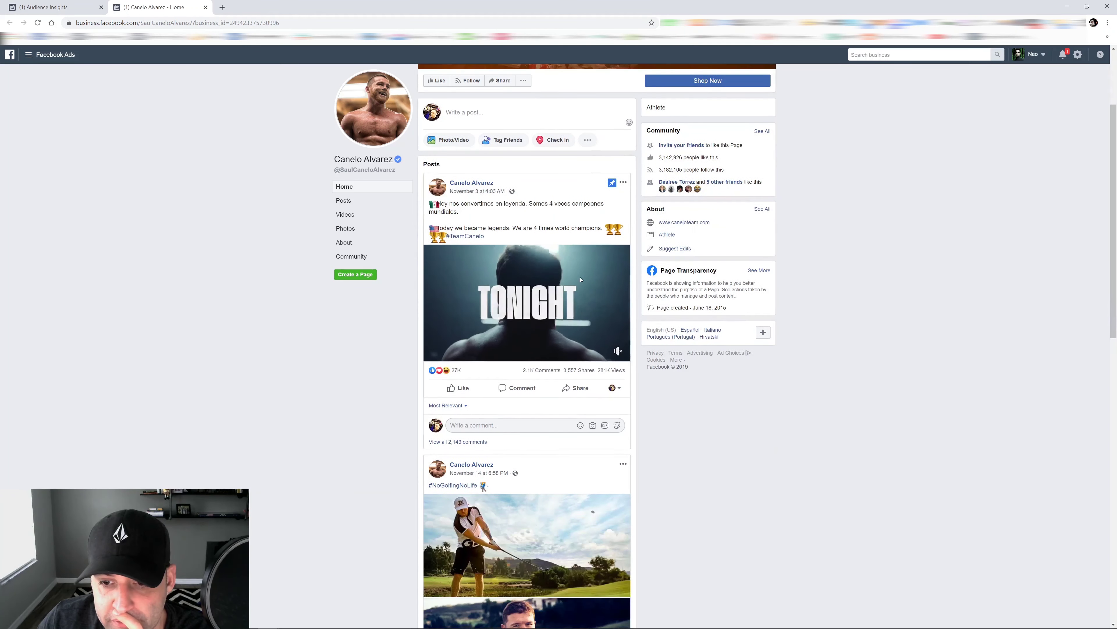
scroll(581, 280, "up", 4)
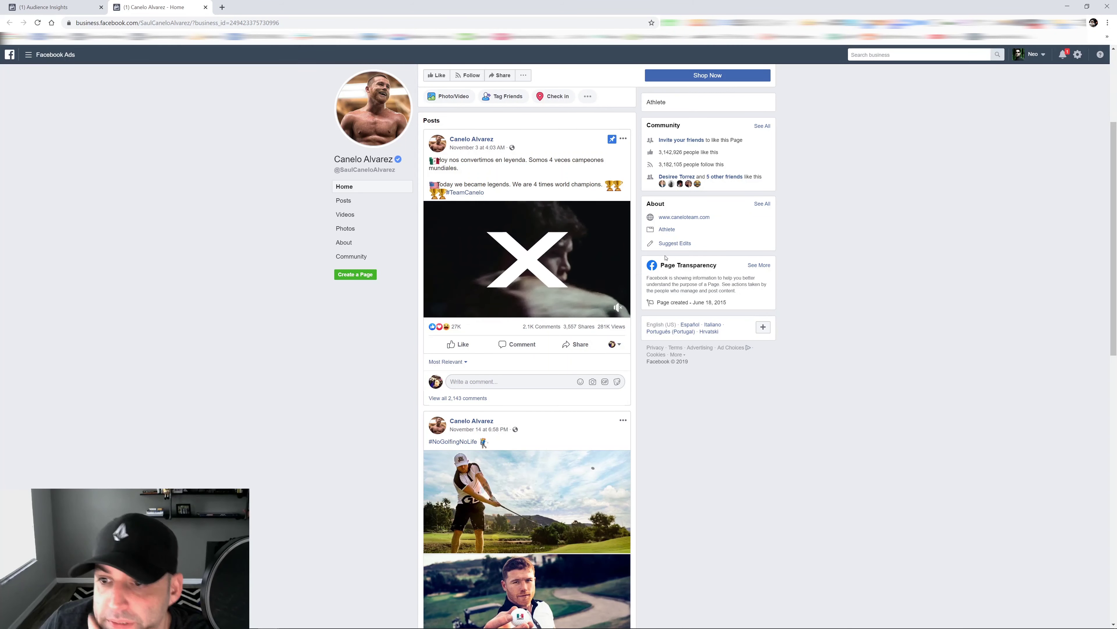
scroll(782, 390, "up", 4)
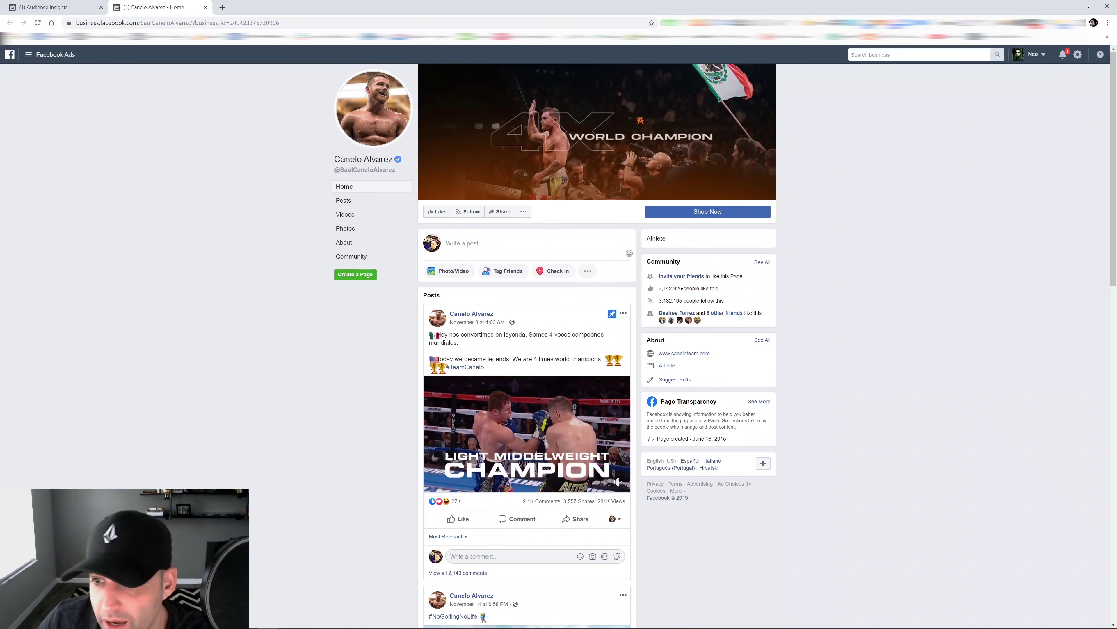
scroll(695, 290, "down", 3)
scroll(681, 290, "down", 15)
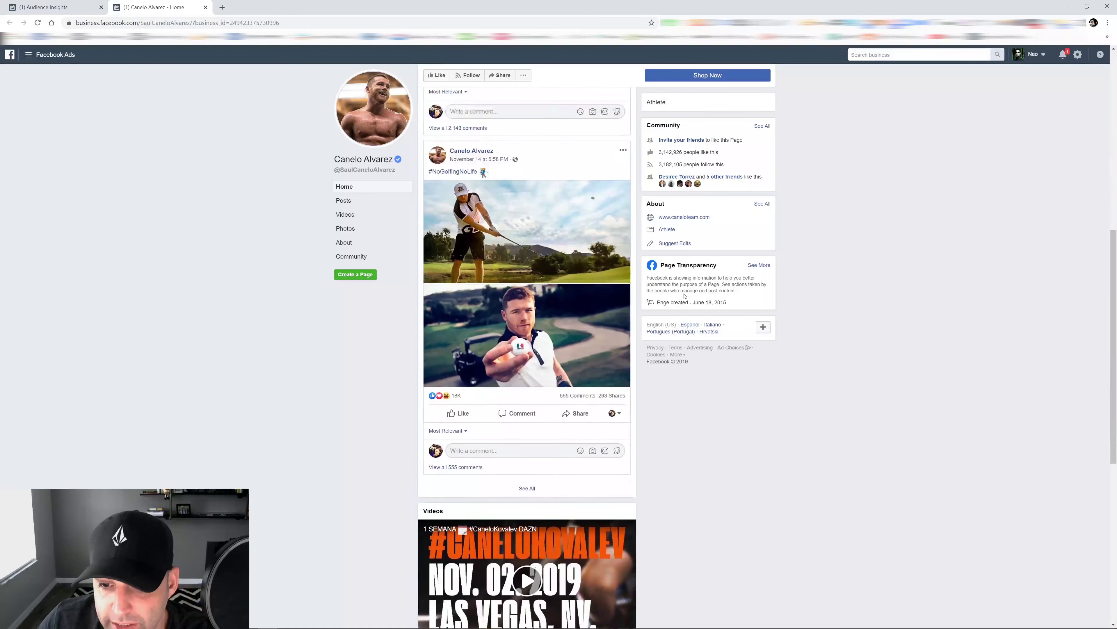
scroll(683, 298, "up", 6)
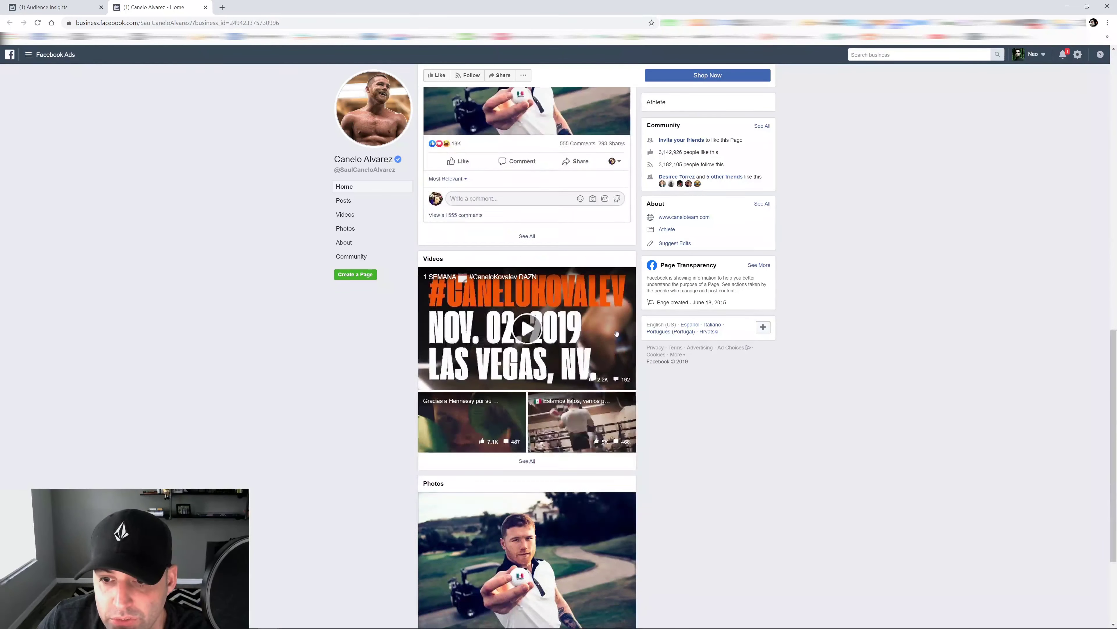
scroll(575, 252, "down", 6)
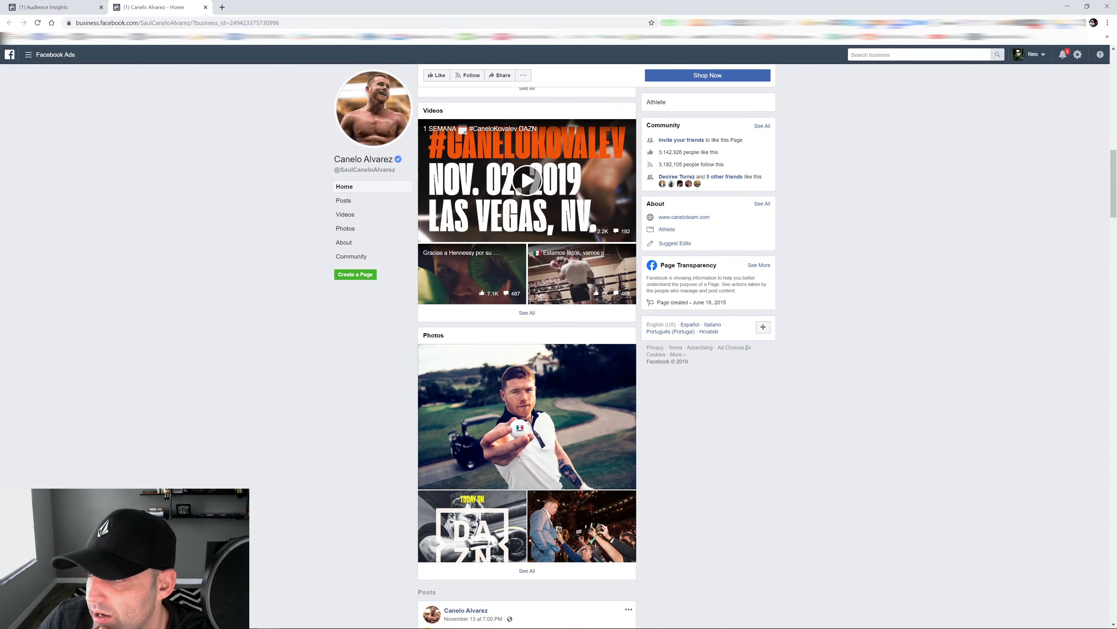
key("alt+Tab")
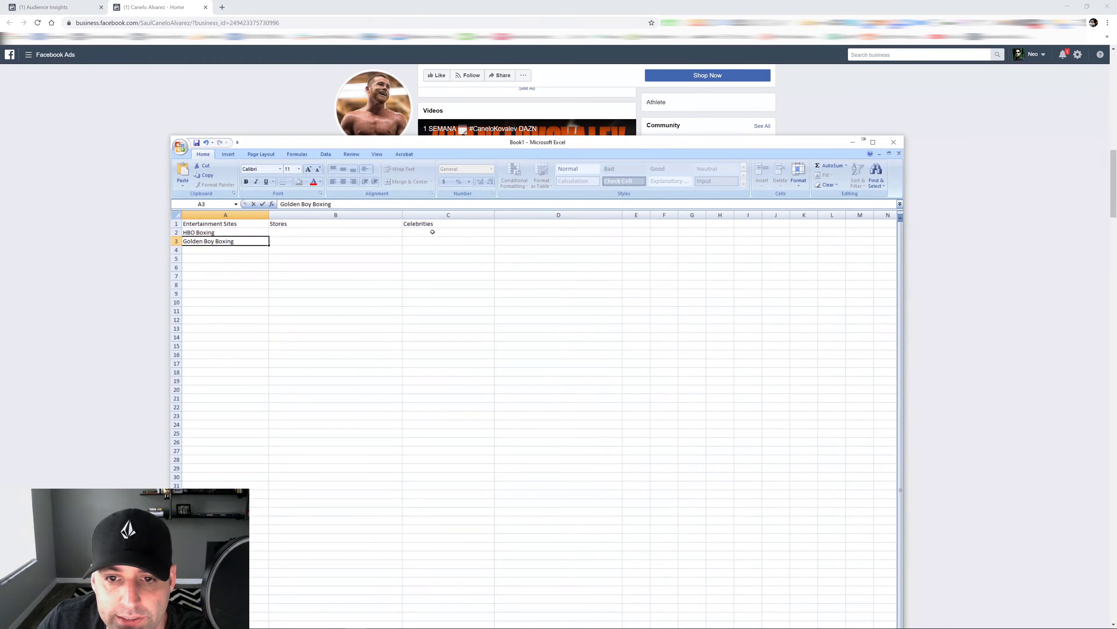
Type Canelo Alvarez into cell C2 under Celebrities.
left_click(426, 230)
type("Canelo Alv")
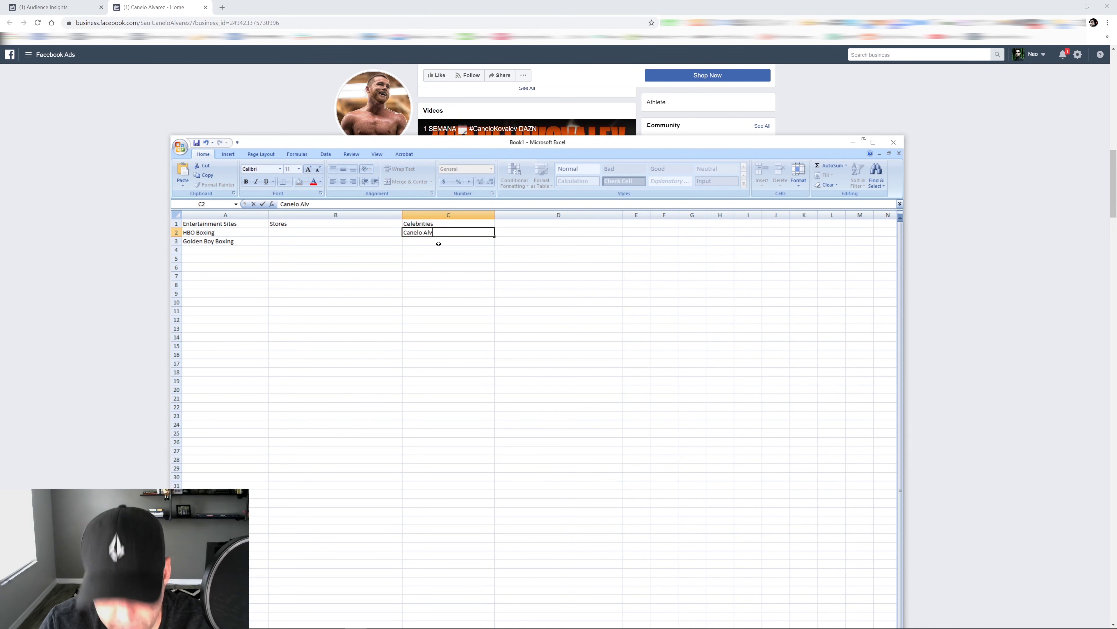
type("arez")
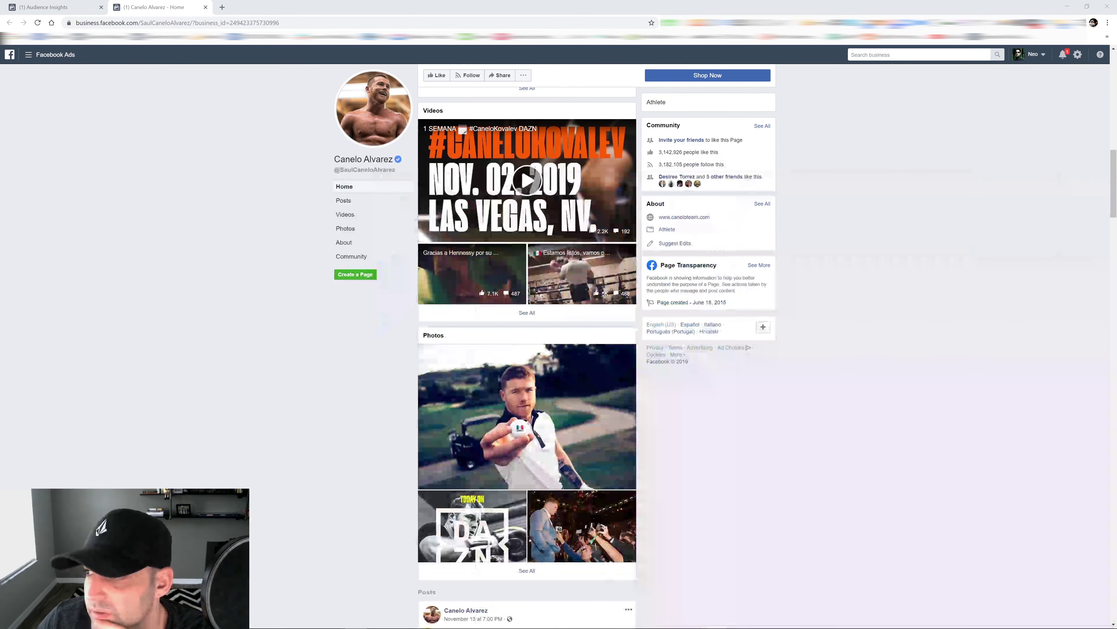
scroll(284, 361, "up", 2)
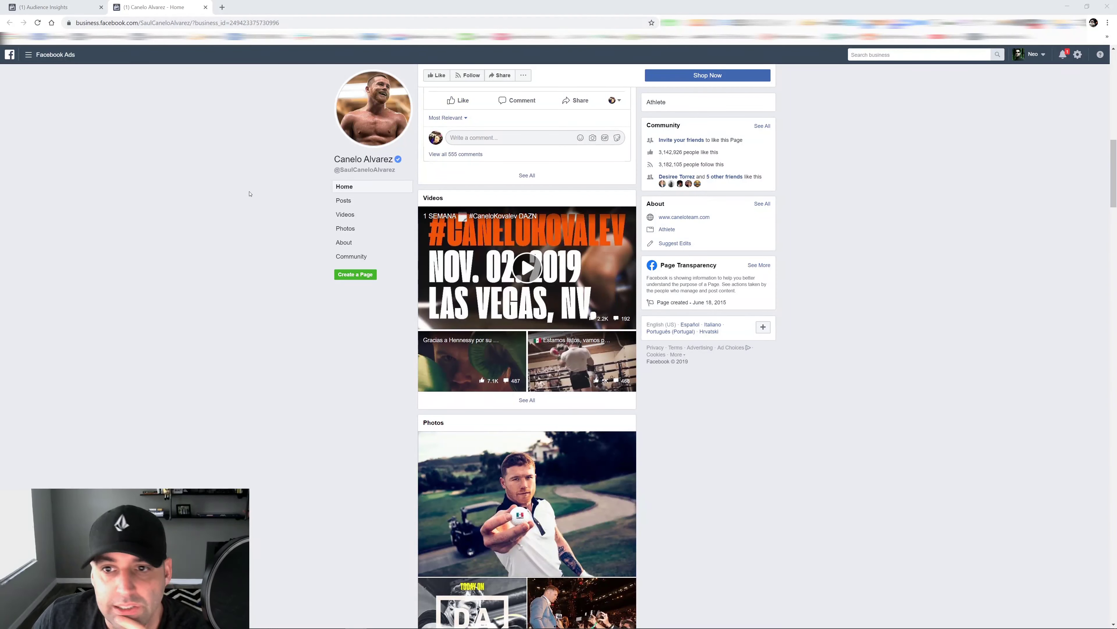
Close the Canelo Alvarez page and discard an unfinished 'canelo alvarez' interest search.
scroll(249, 193, "up", 6)
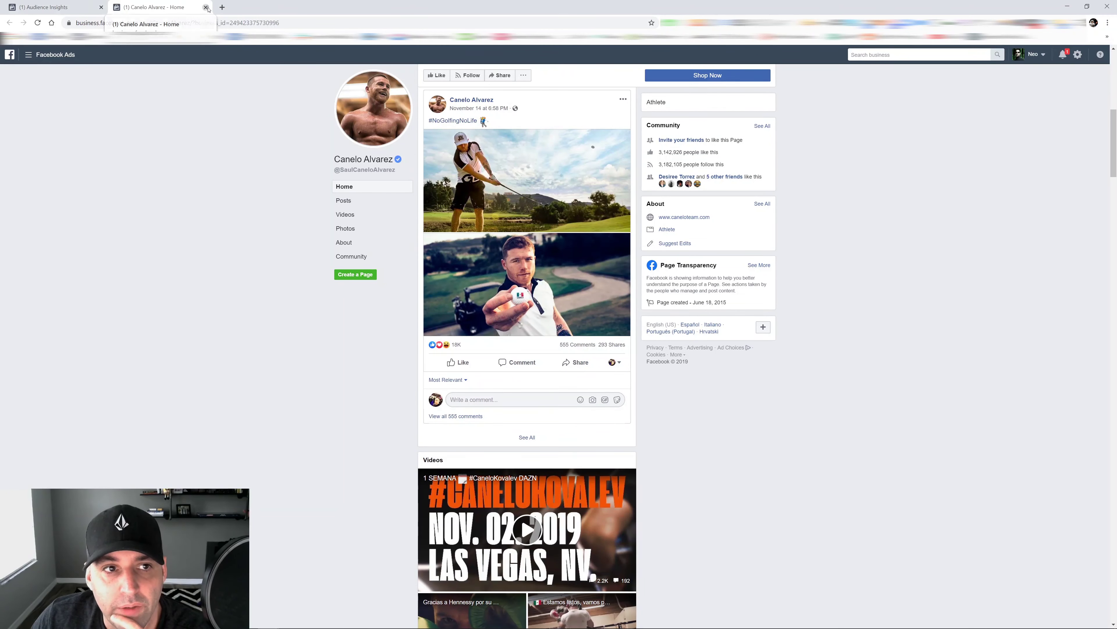
left_click(206, 7)
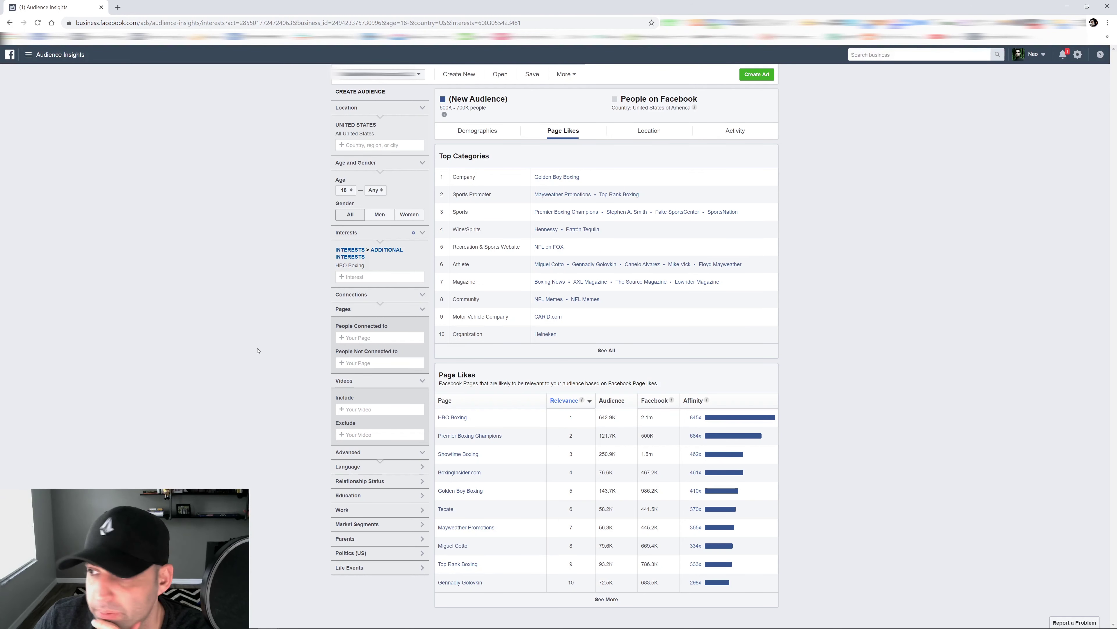
left_click(366, 277)
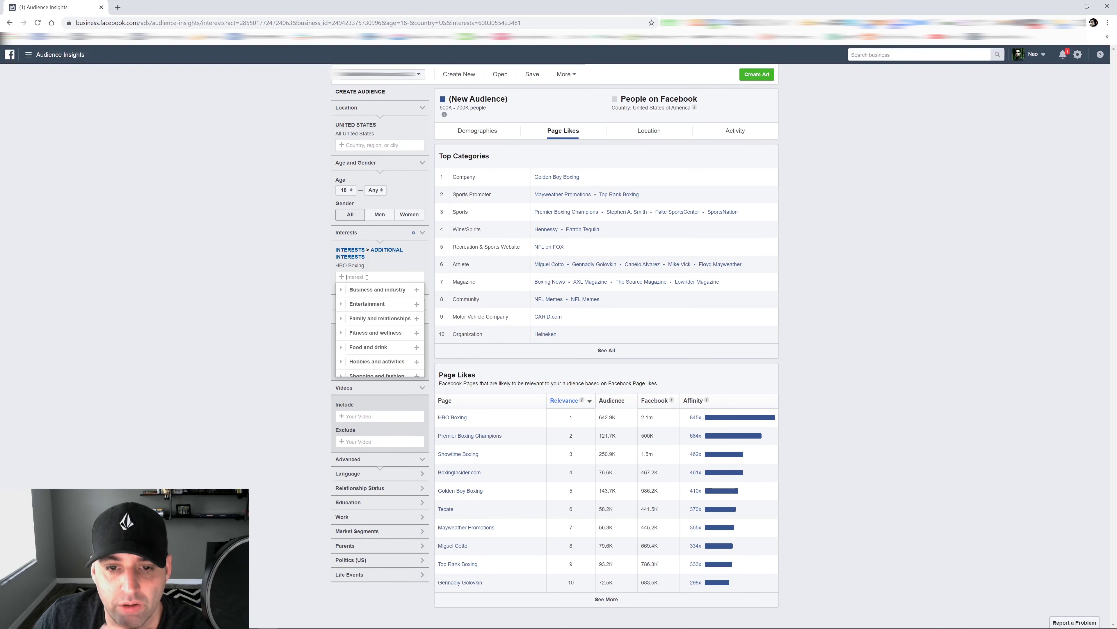
type("canelo")
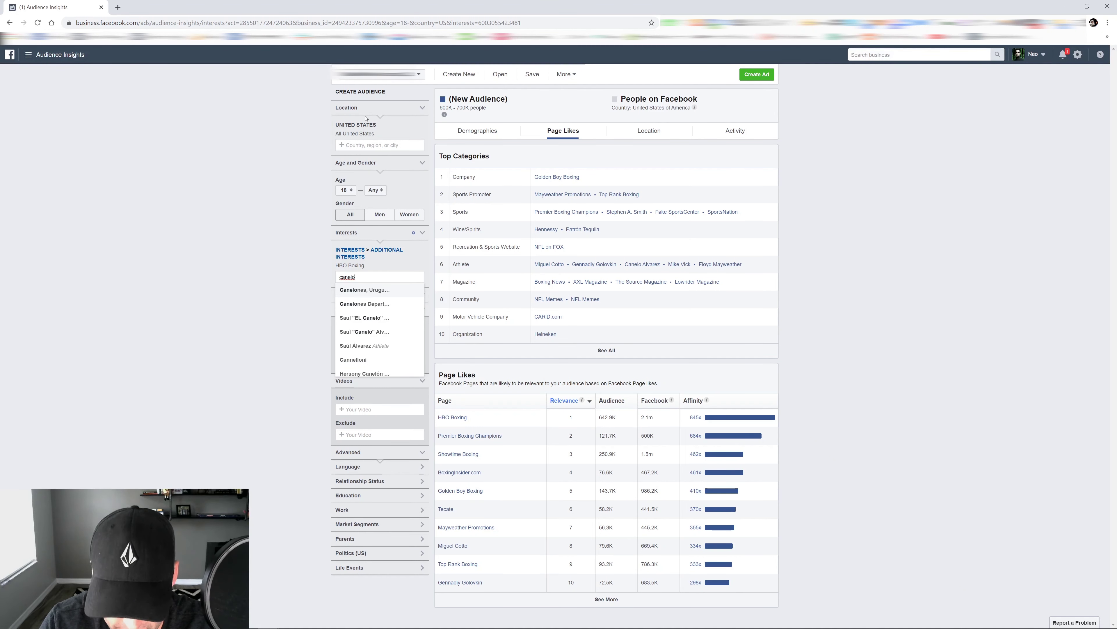
type(" alvare")
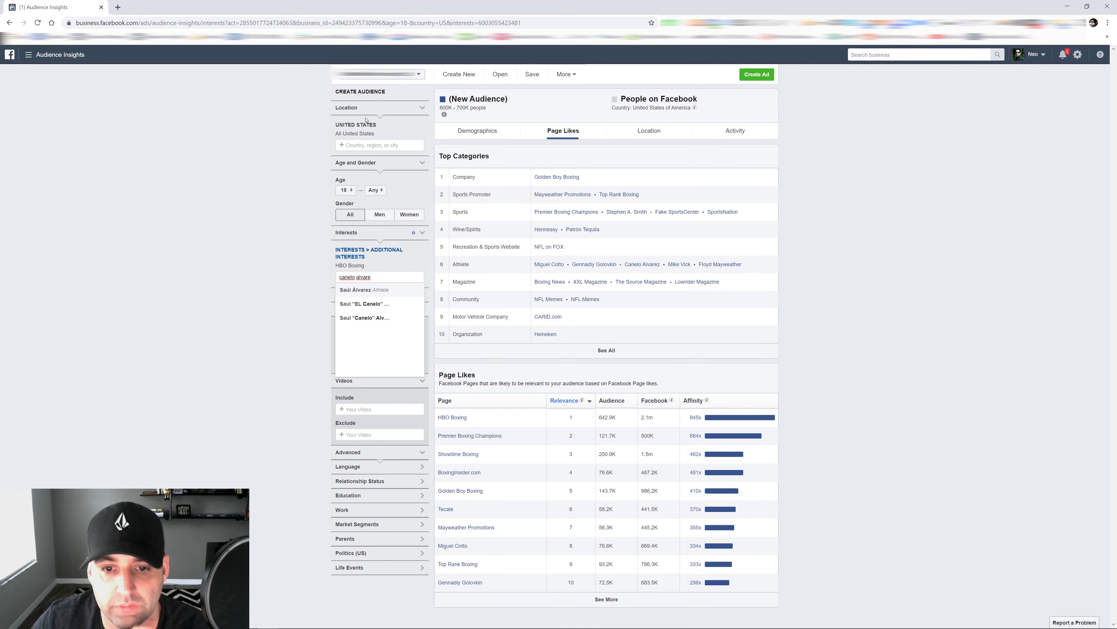
type("z")
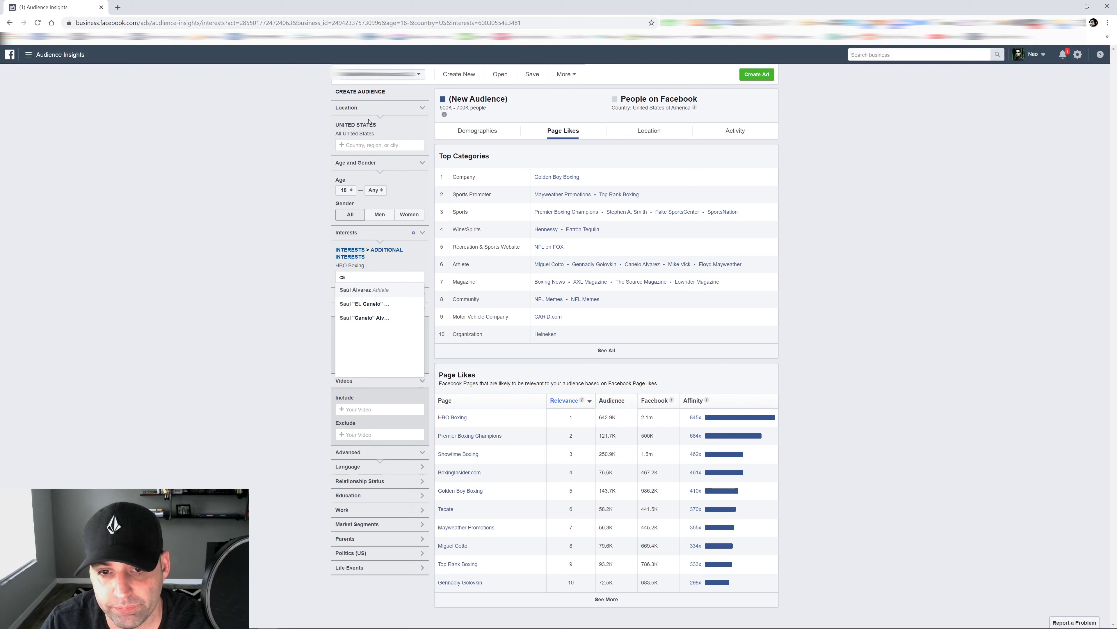
key("BackSpace")
key("BackSpace")
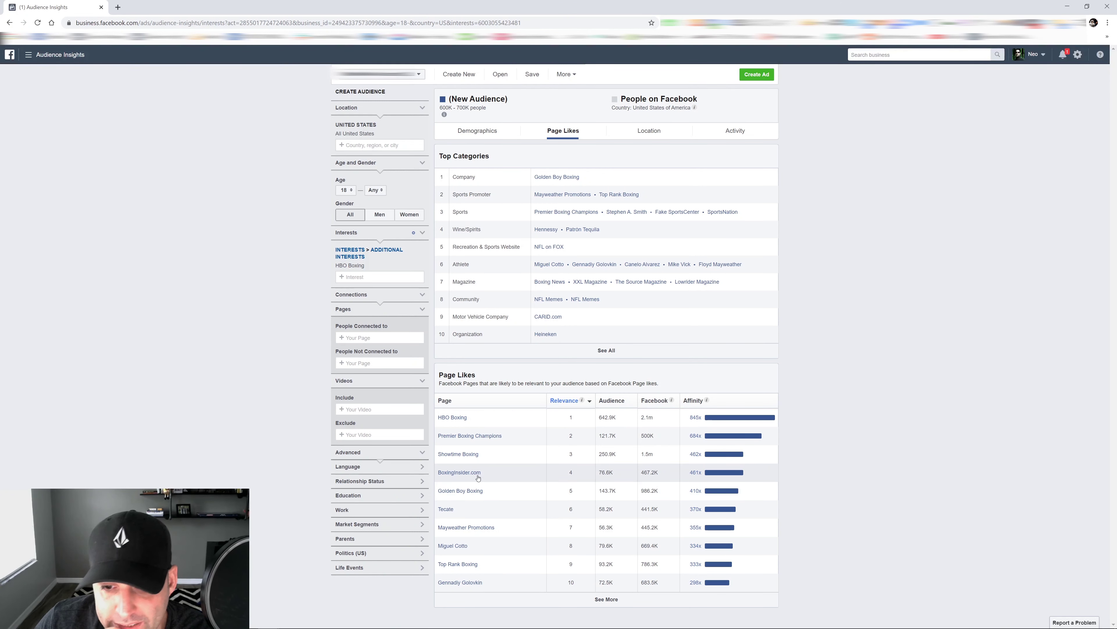
Open BoxingInsider.com from Page Likes in a new tab, view it, then return to Audience Insights.
right_click(461, 477)
left_click(489, 484)
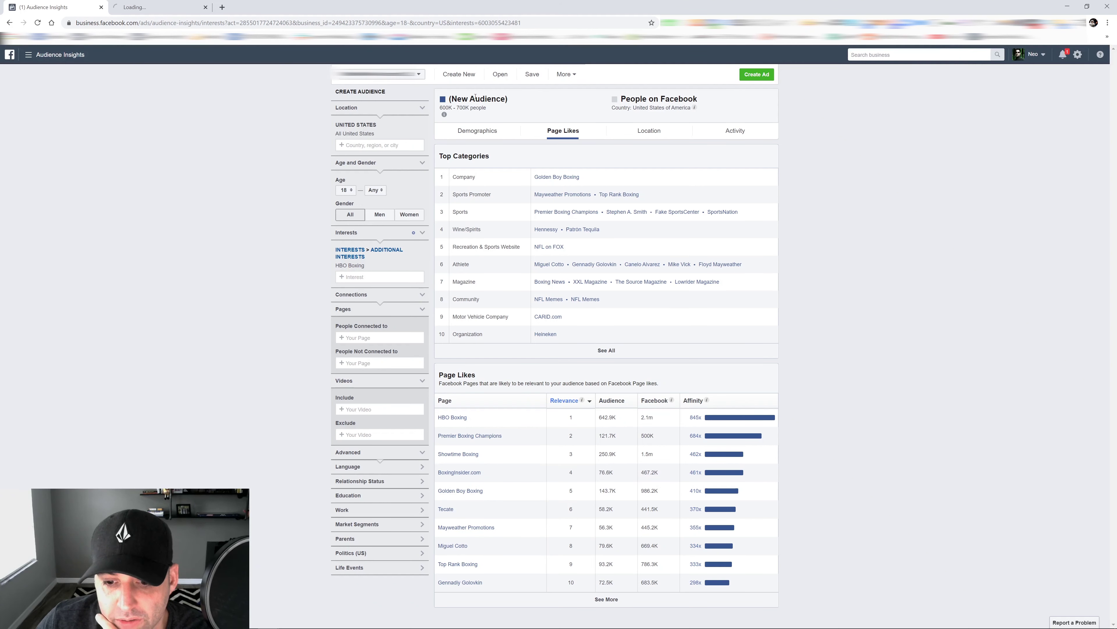
key("ctrl+Tab")
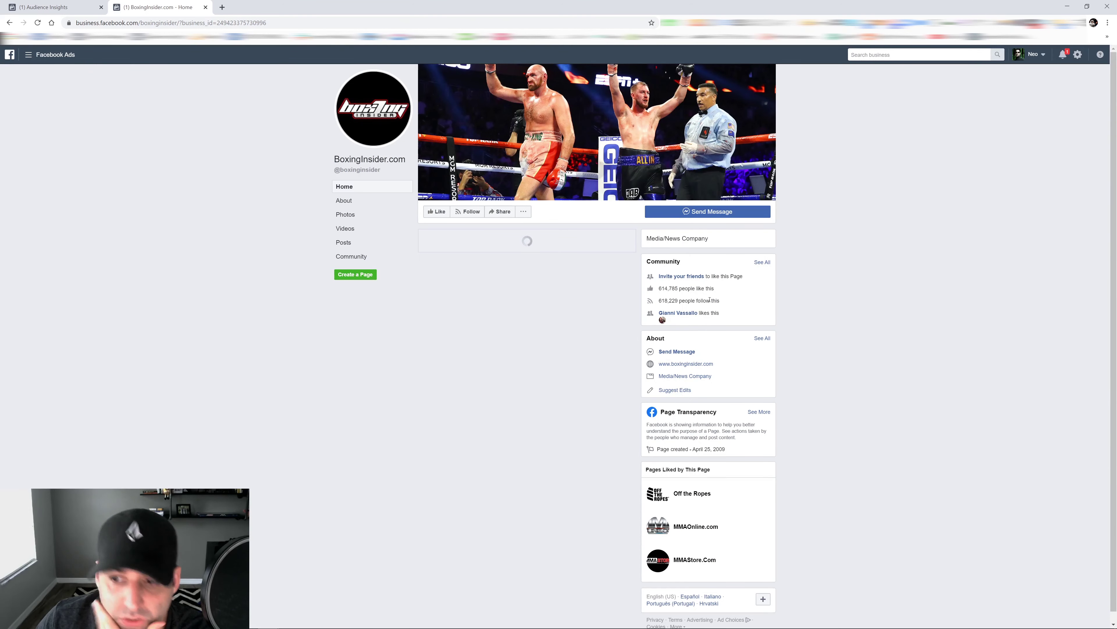
scroll(642, 346, "down", 3)
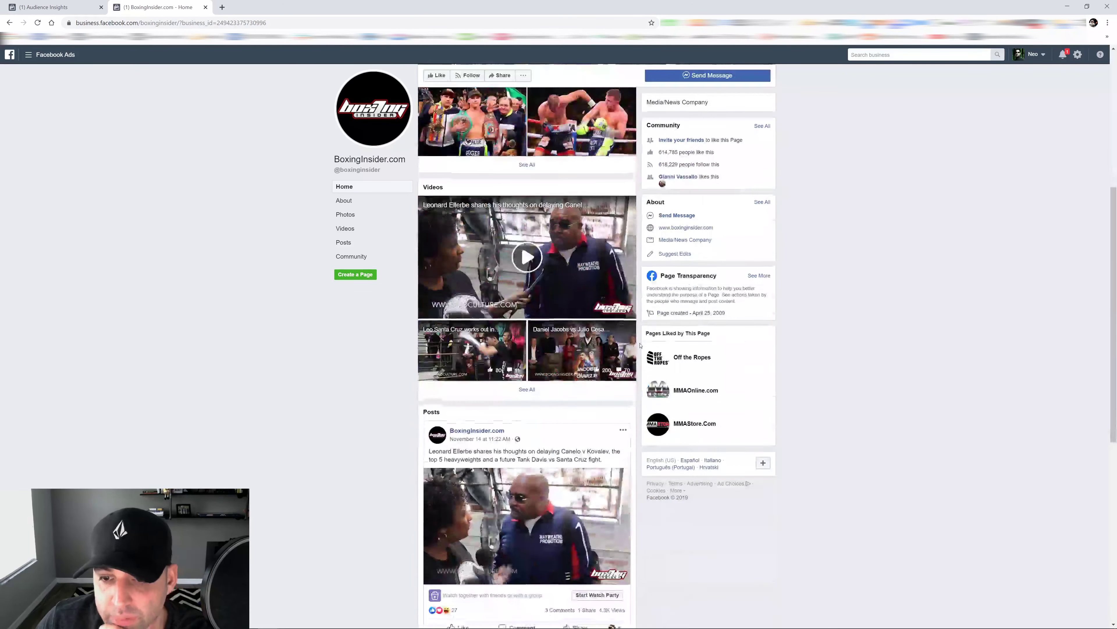
scroll(642, 346, "up", 3)
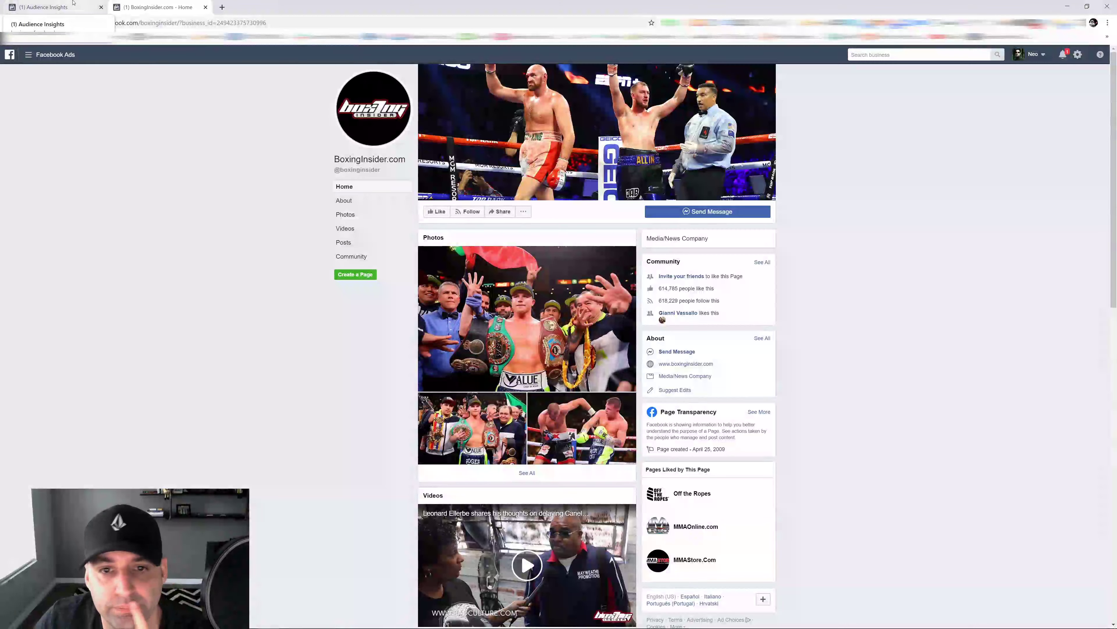
left_click(73, 3)
left_click(379, 281)
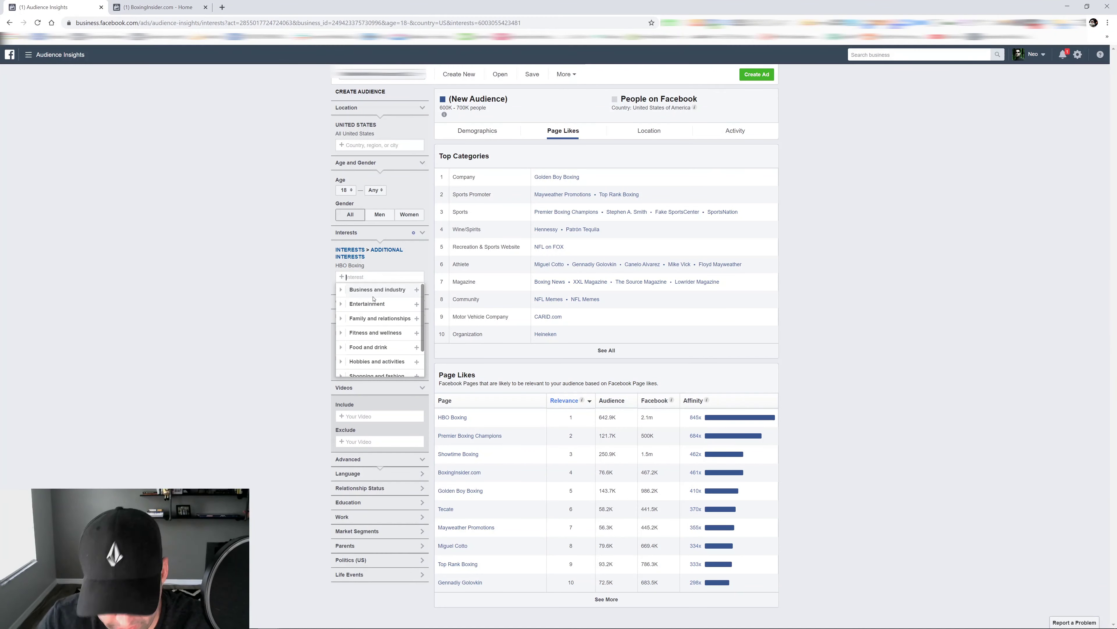
Add BoxingInsider.com via a 'boxingin' search and remove HBO Boxing from the interests.
type("boxing")
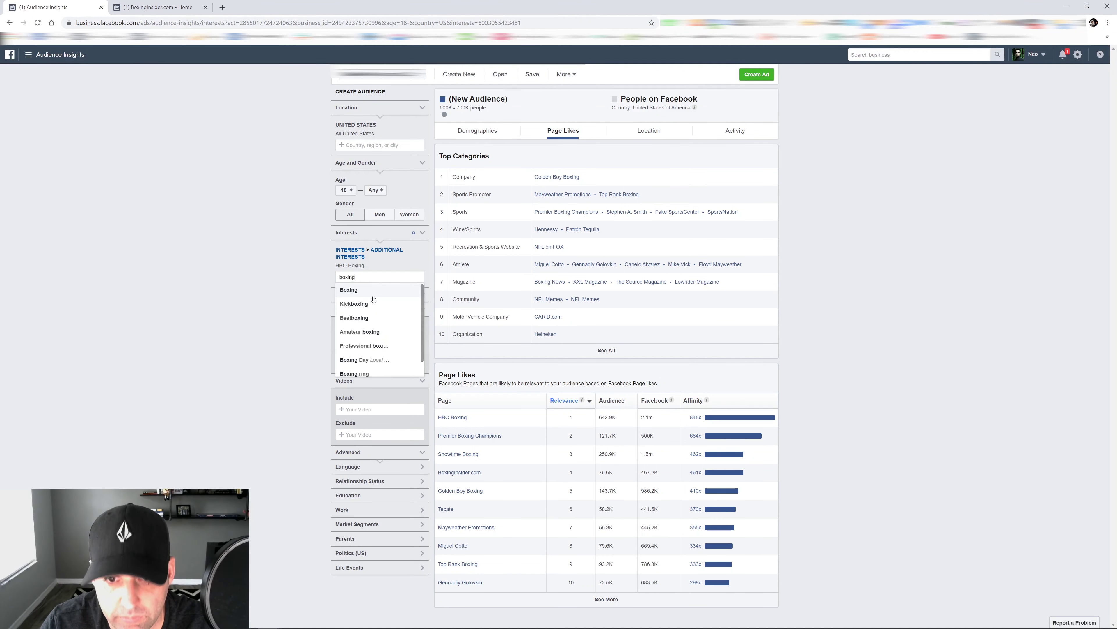
type("in")
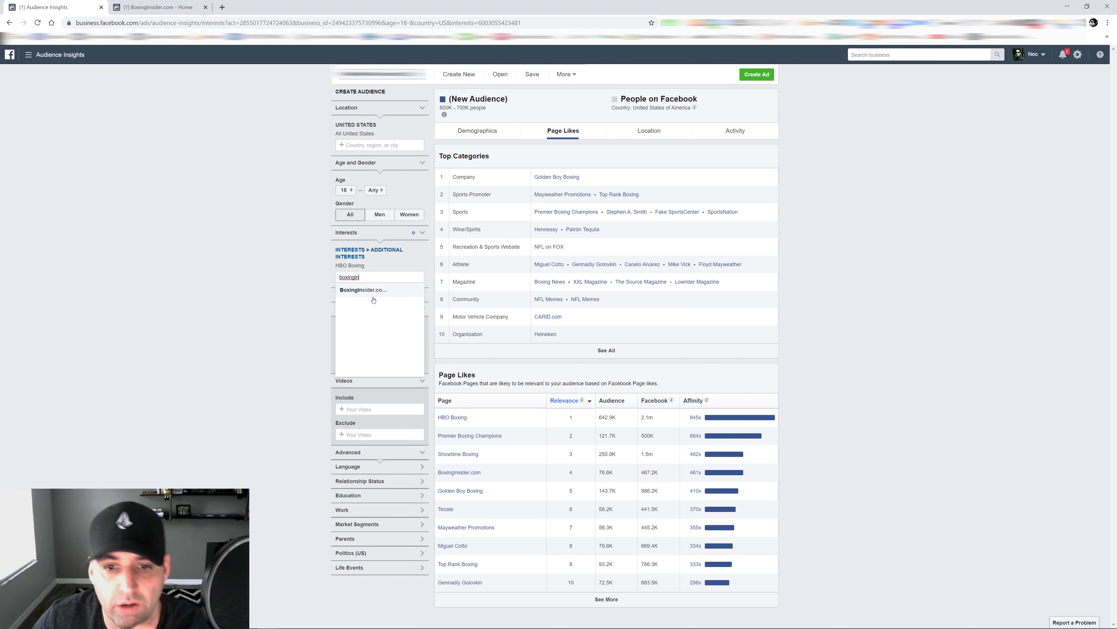
left_click(373, 290)
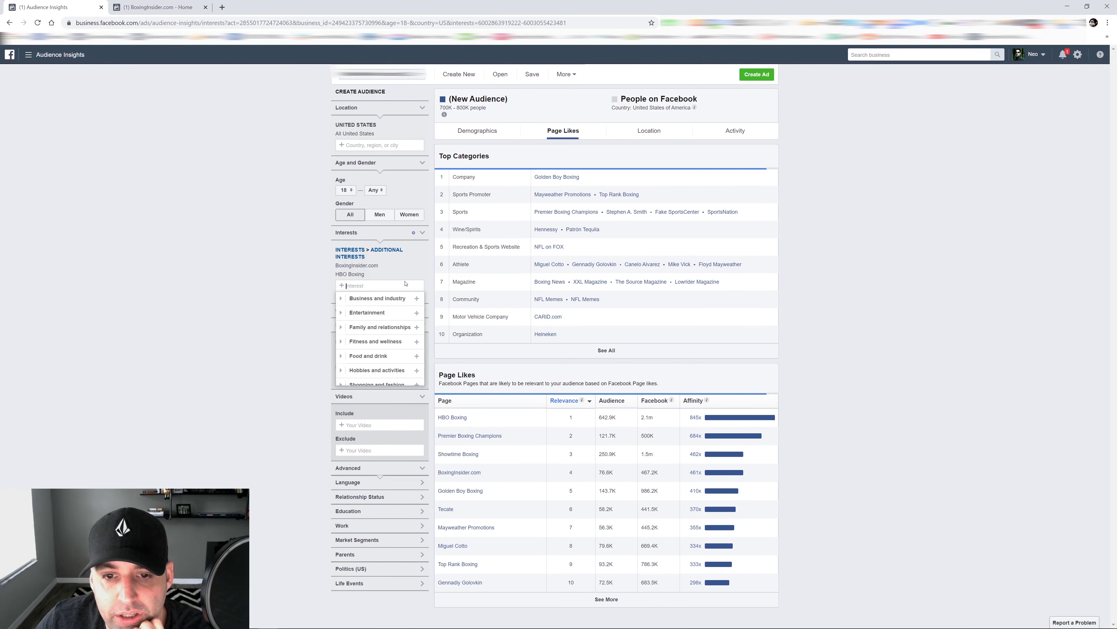
left_click(423, 273)
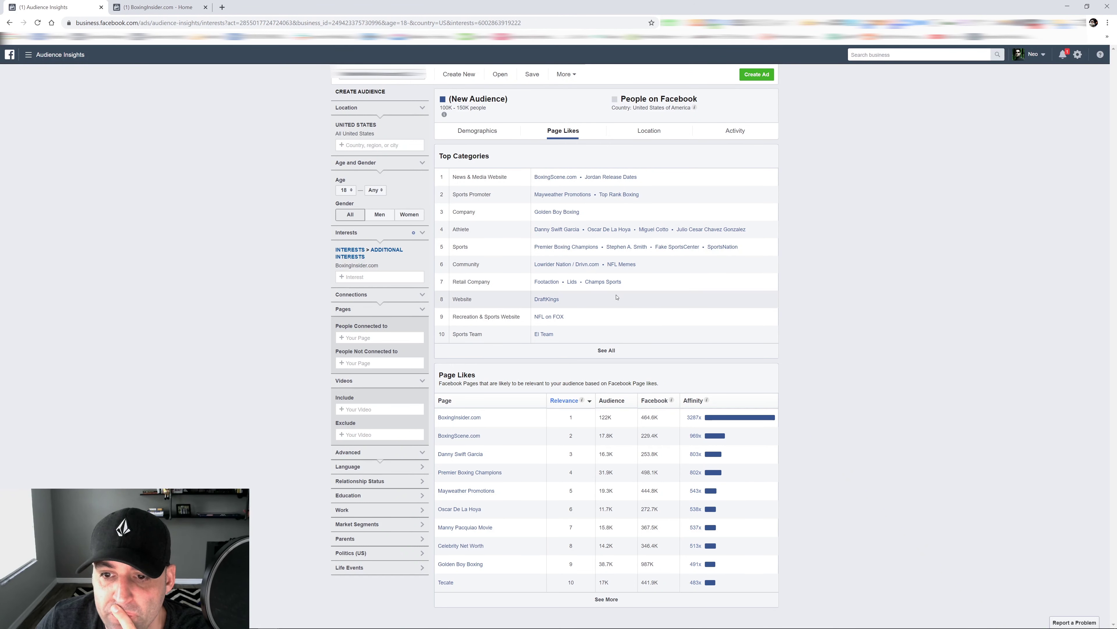
Open the Footaction and Champs Sports pages from Top Categories in new tabs.
right_click(547, 284)
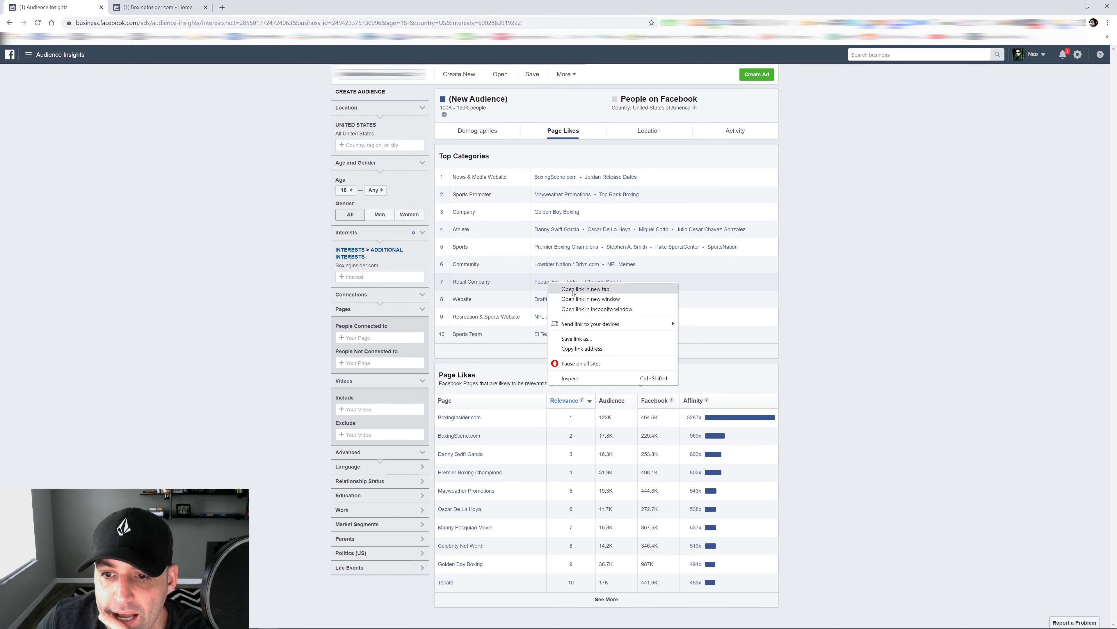
left_click(572, 288)
right_click(592, 284)
left_click(616, 289)
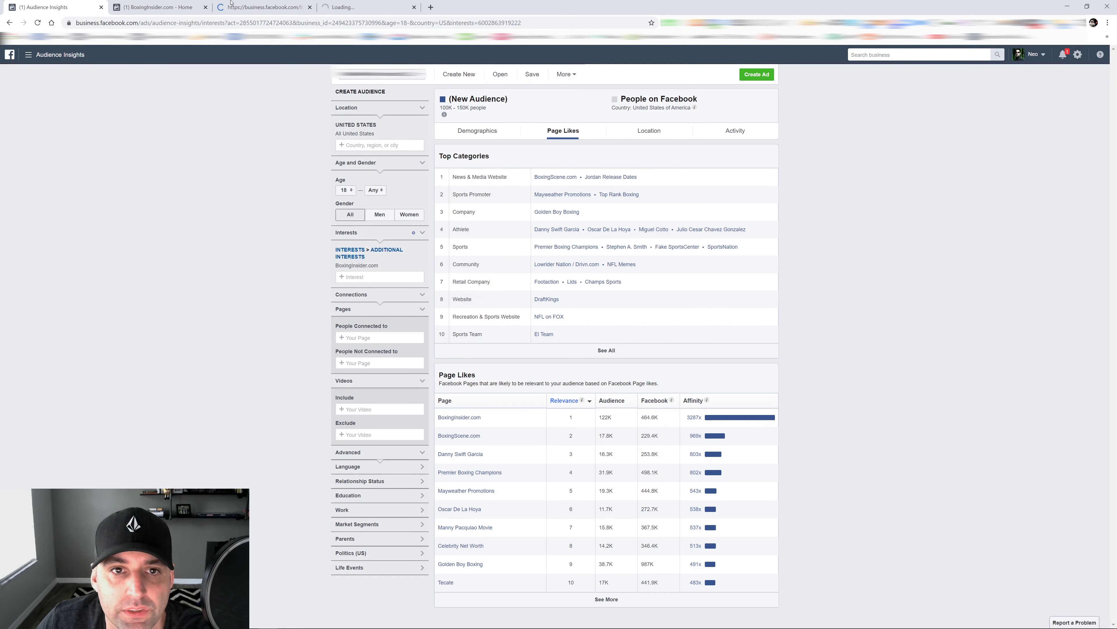
Browse the Footaction, Champs Sports and BoxingInsider.com pages, then return to Audience Insights.
left_click(256, 6)
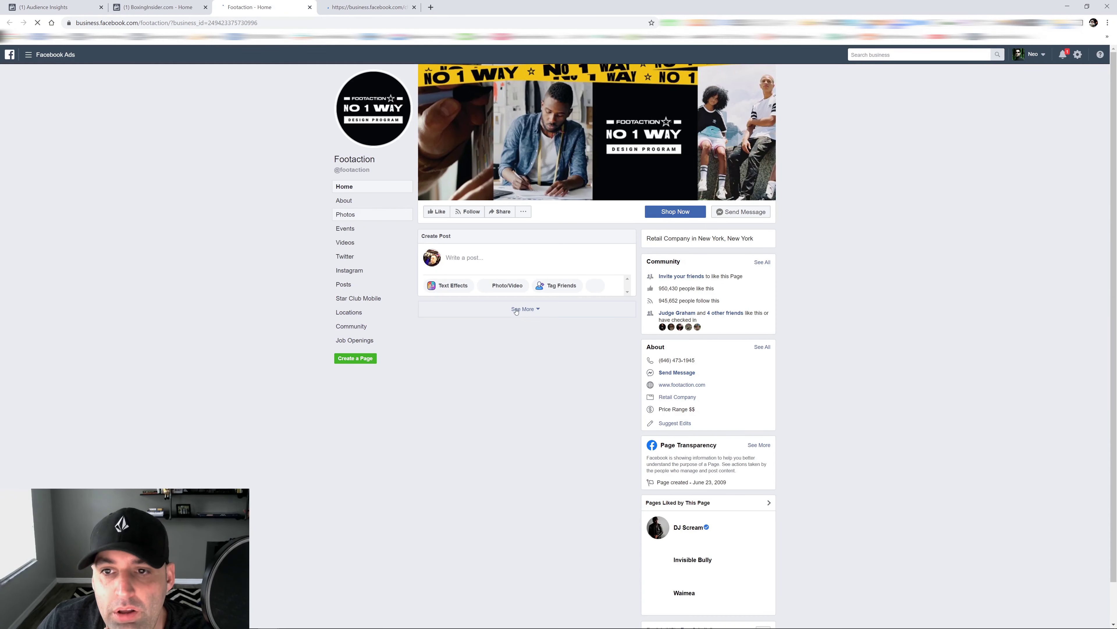
scroll(512, 302, "down", 1)
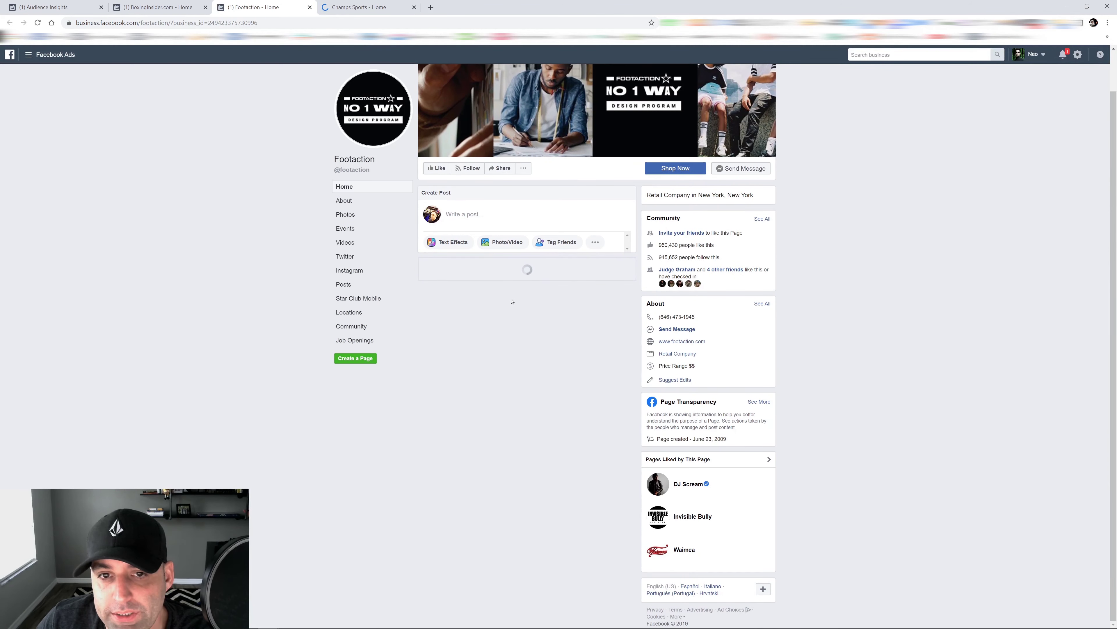
scroll(549, 398, "down", 1)
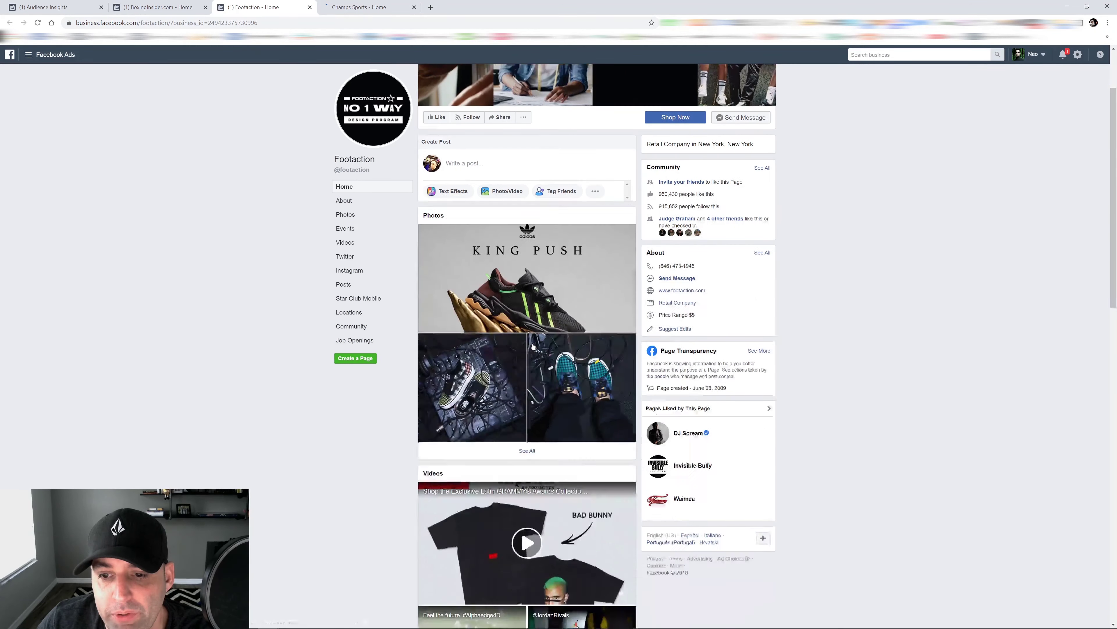
scroll(549, 398, "up", 1)
left_click(359, 7)
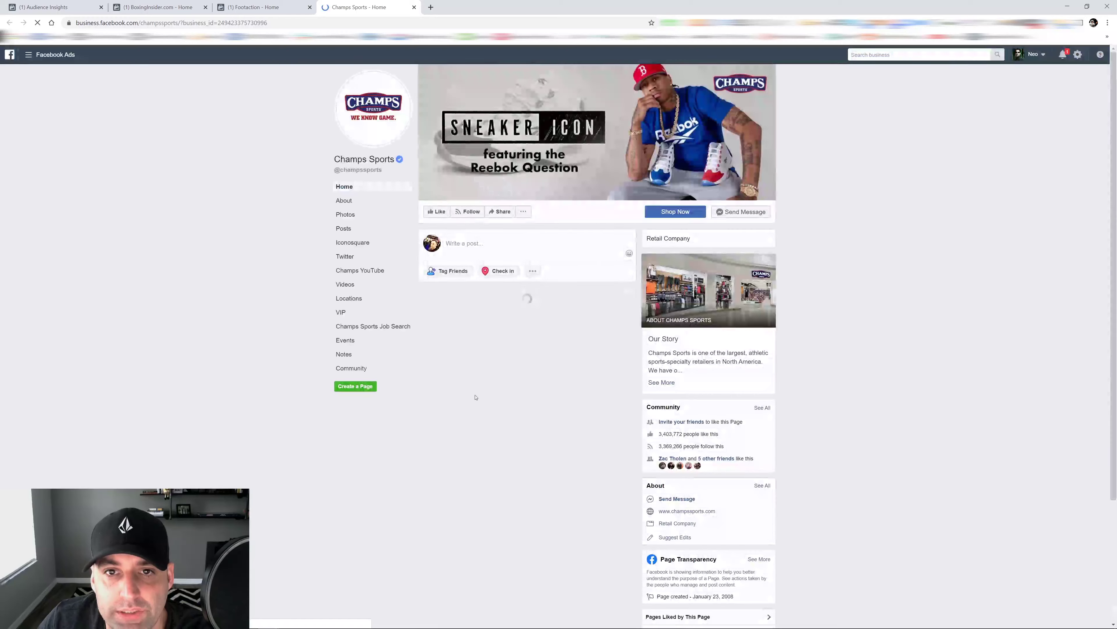
left_click(259, 7)
left_click(125, 7)
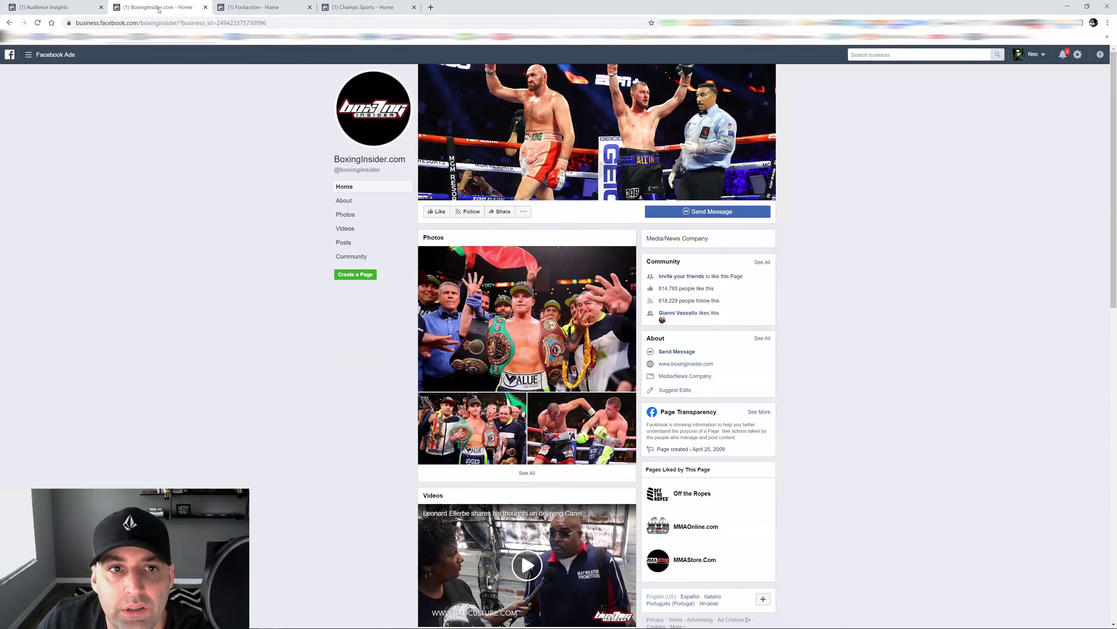
scroll(486, 389, "down", 10)
scroll(485, 389, "down", 1)
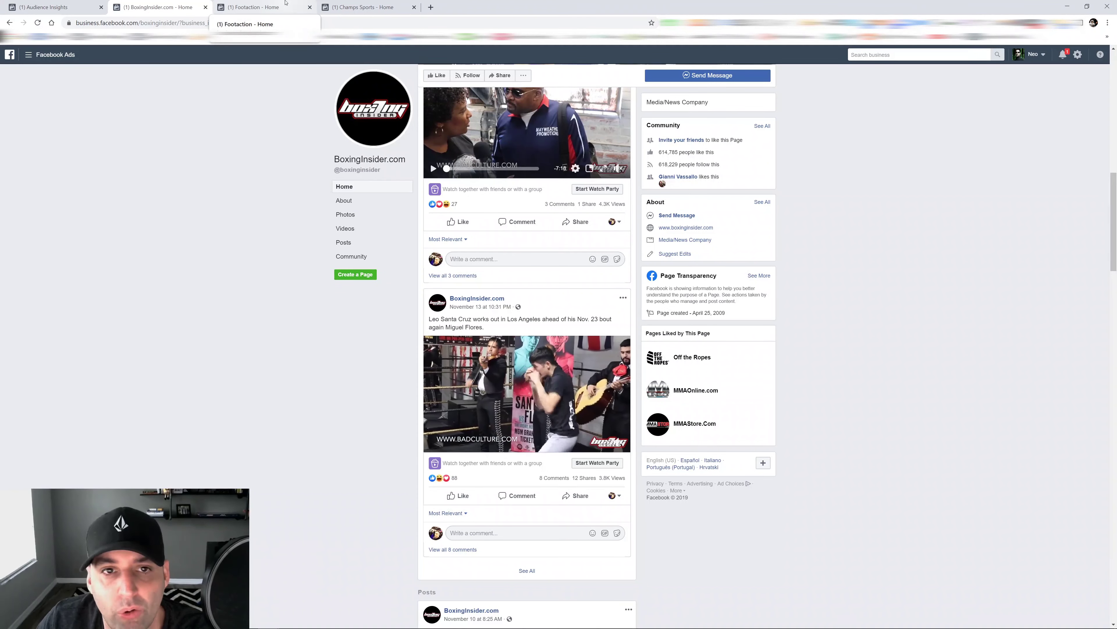
left_click(53, 7)
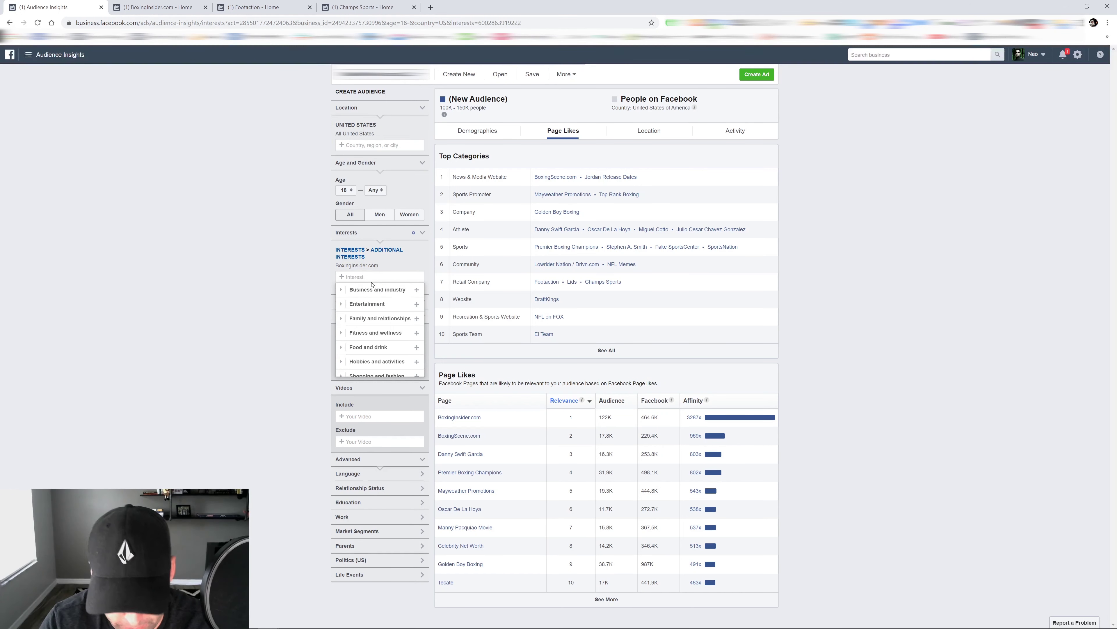
Add HBO Boxing and Golden Boy Boxing as interests alongside BoxingInsider.com.
type("hbo")
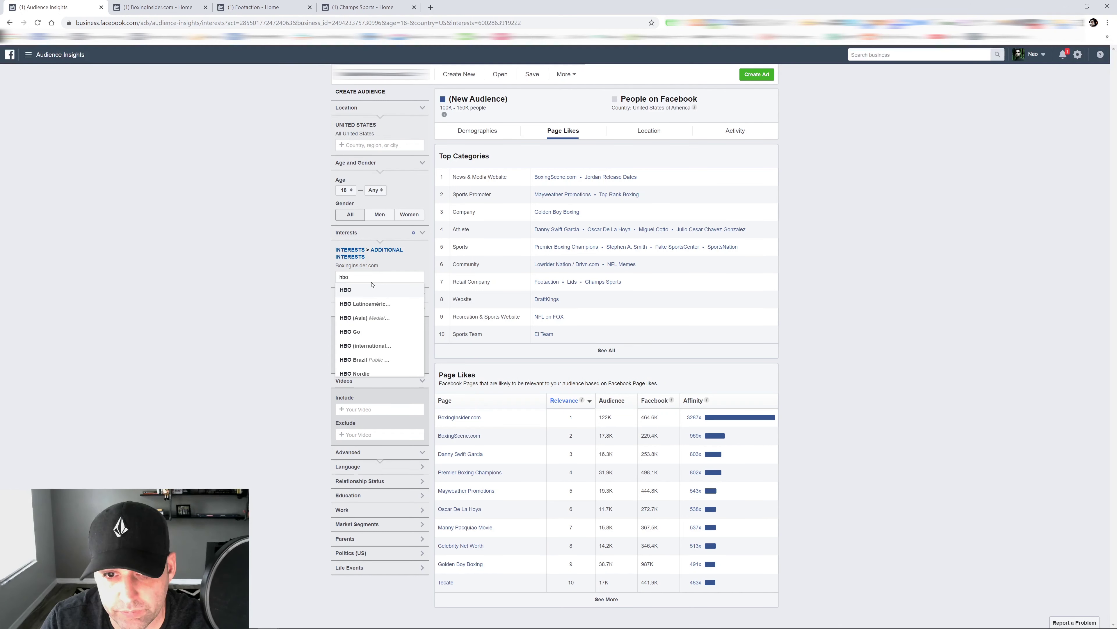
type(" box")
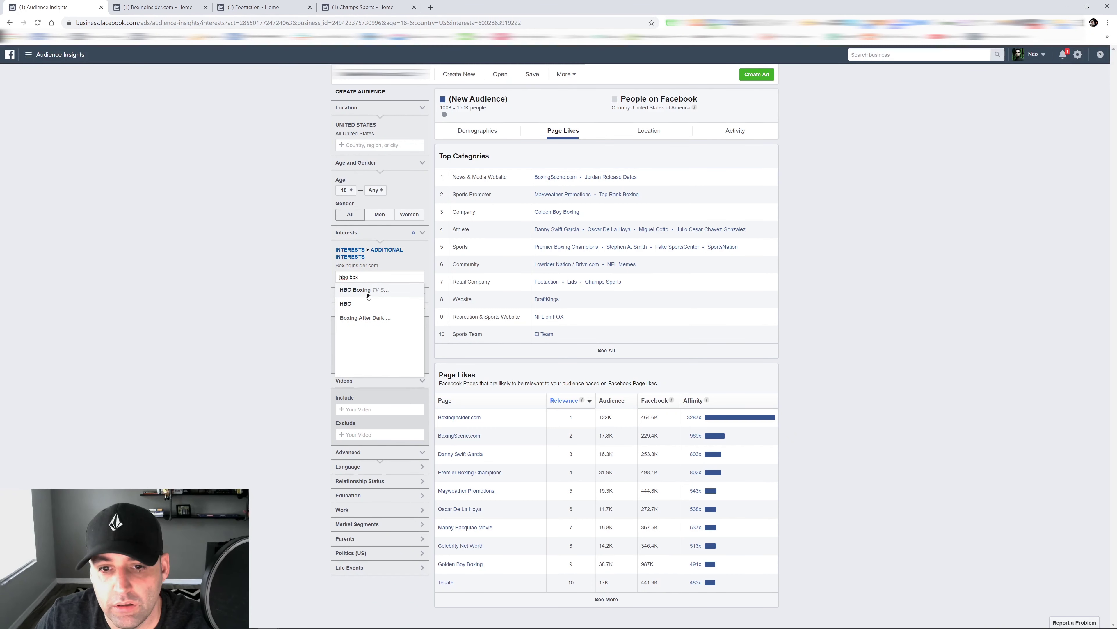
left_click(368, 292)
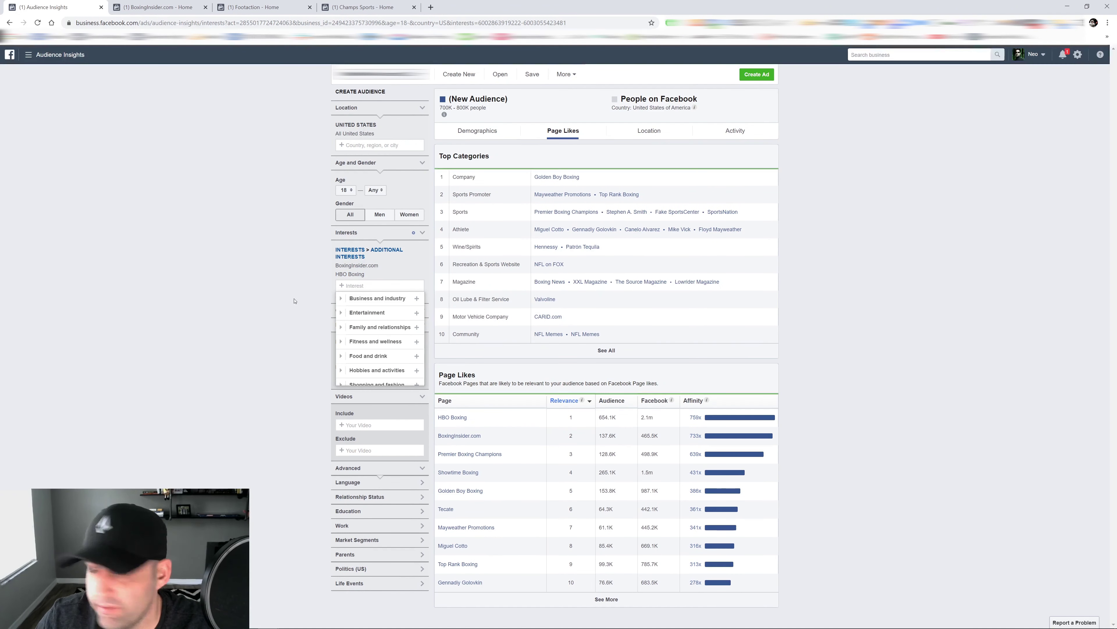
type("gol")
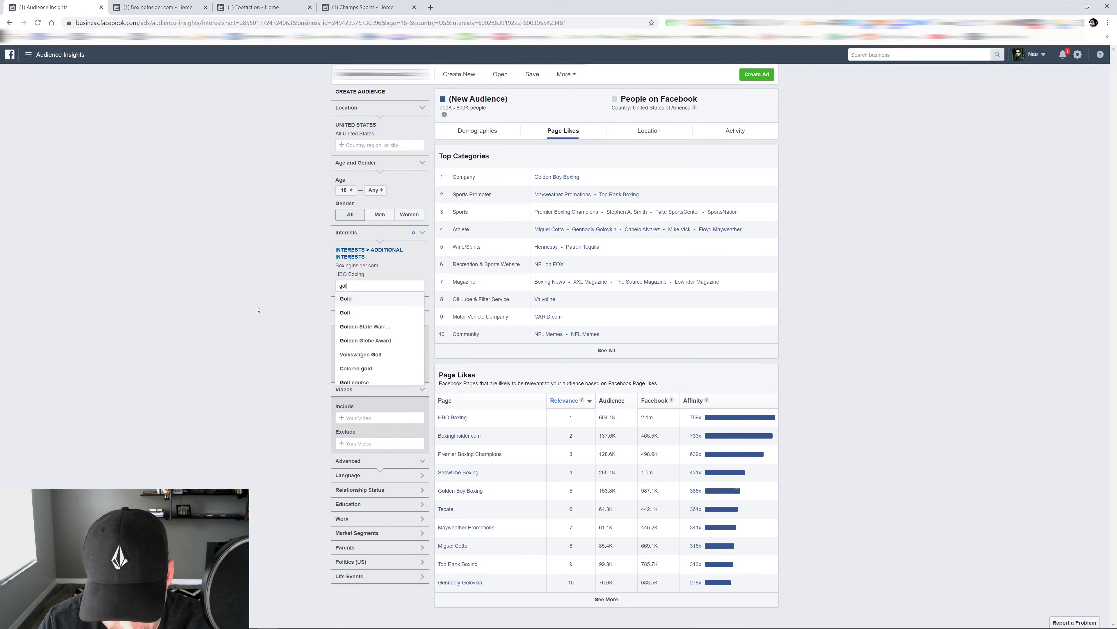
type("den bo")
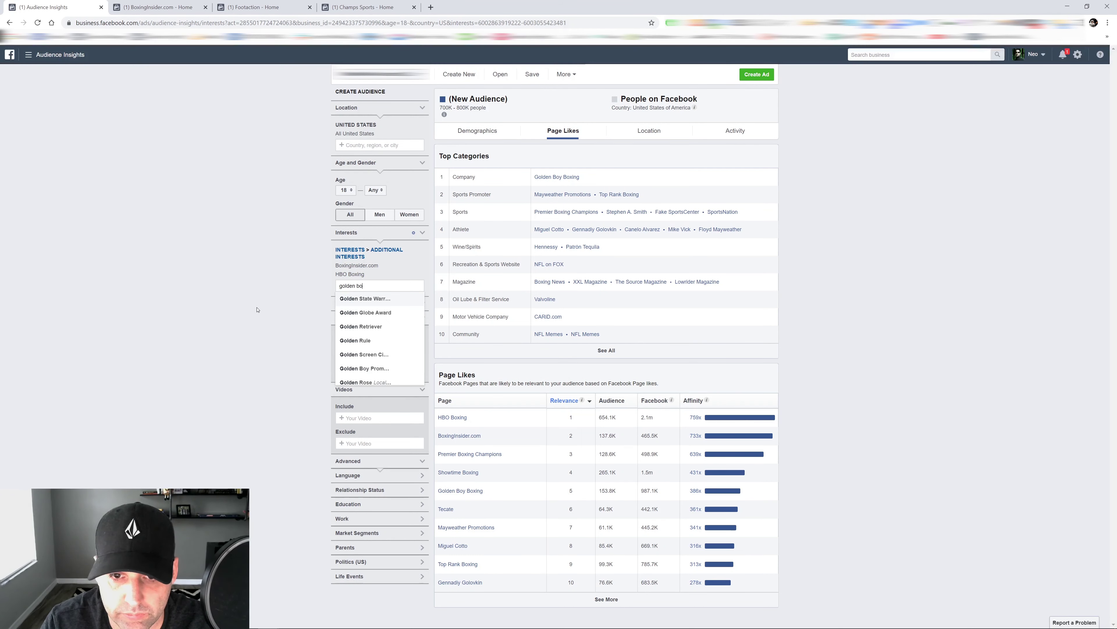
type("y")
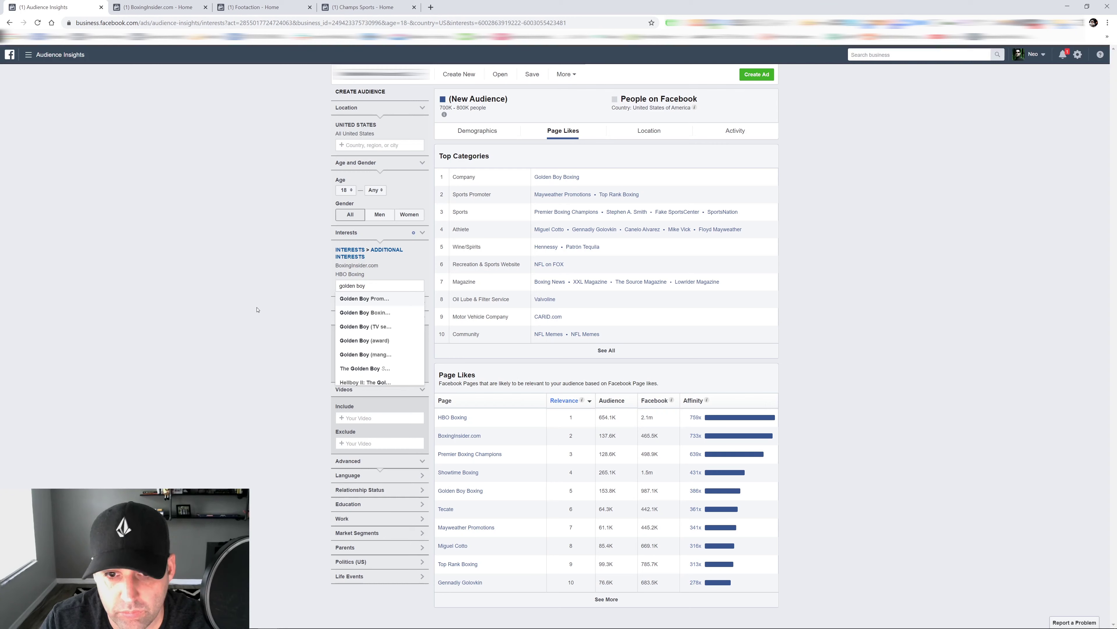
key("Down")
key("Return")
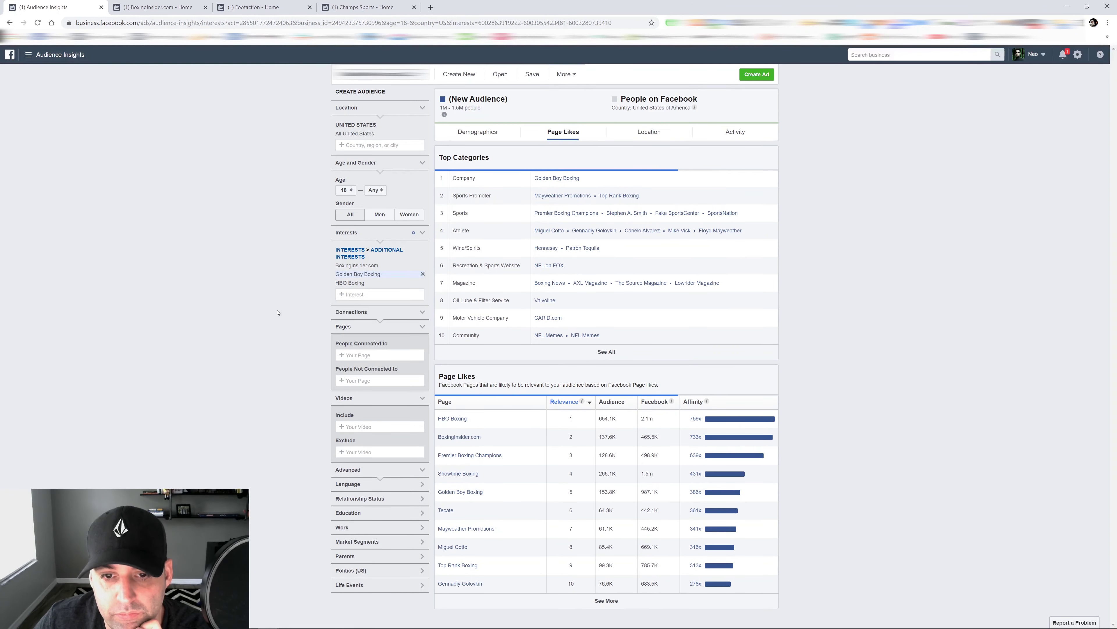
mouse_move(455, 114)
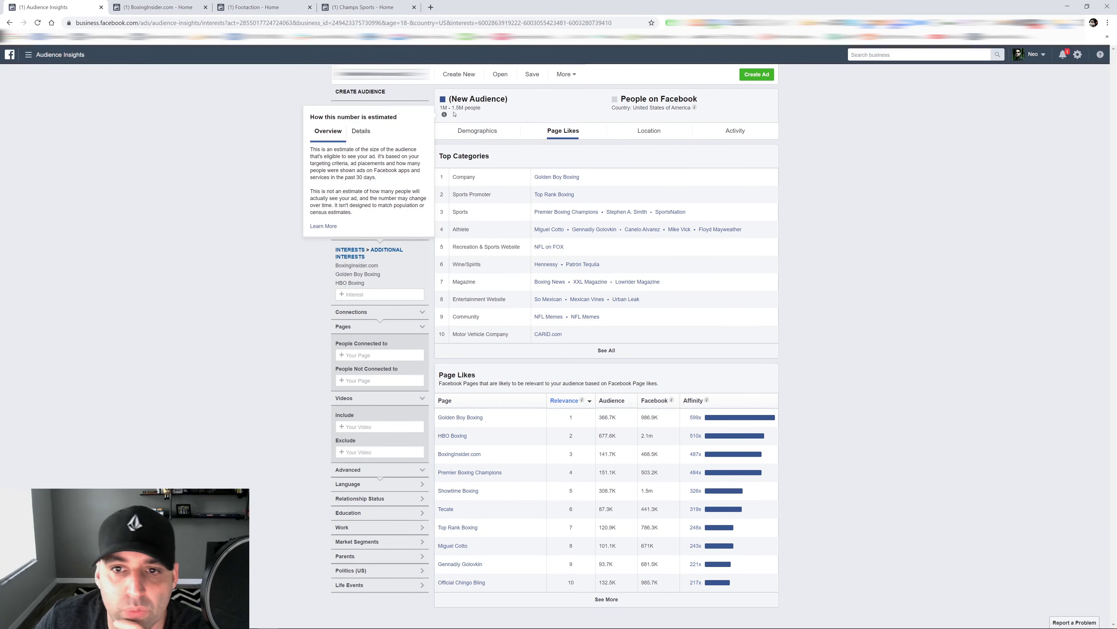
left_click(483, 132)
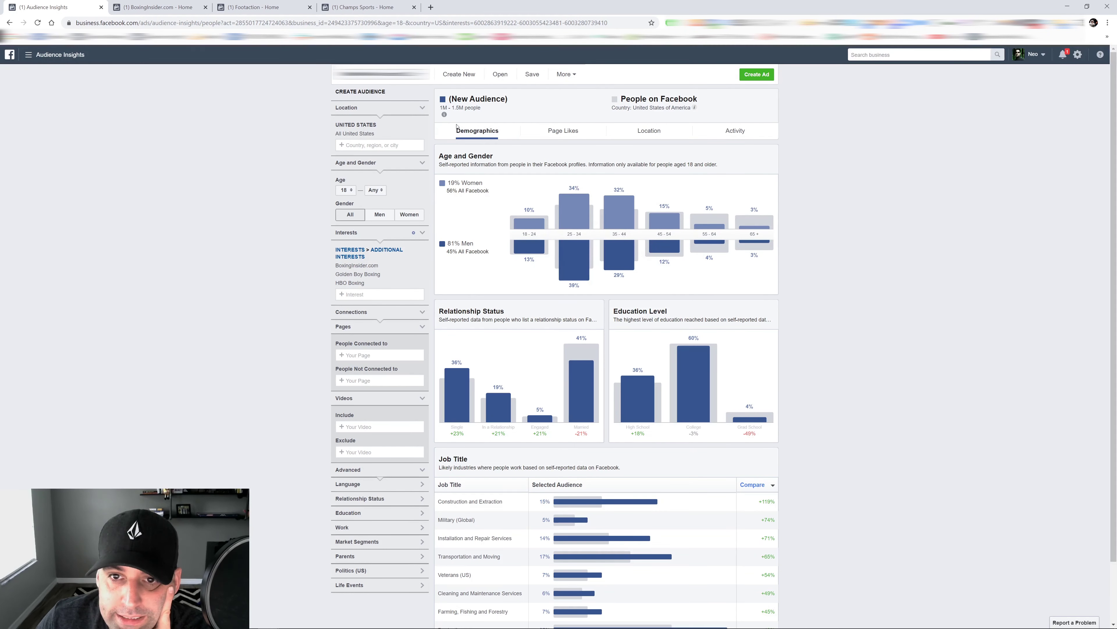
Read the age and relationship chart values: men 25–34 at 39%, 41% married.
mouse_move(641, 249)
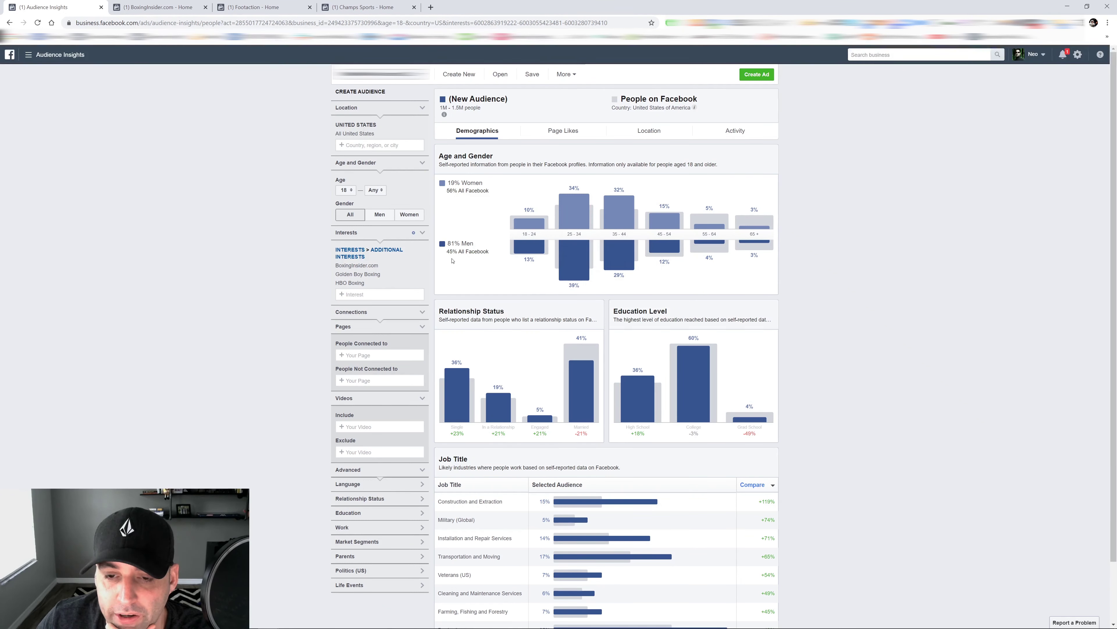
mouse_move(571, 255)
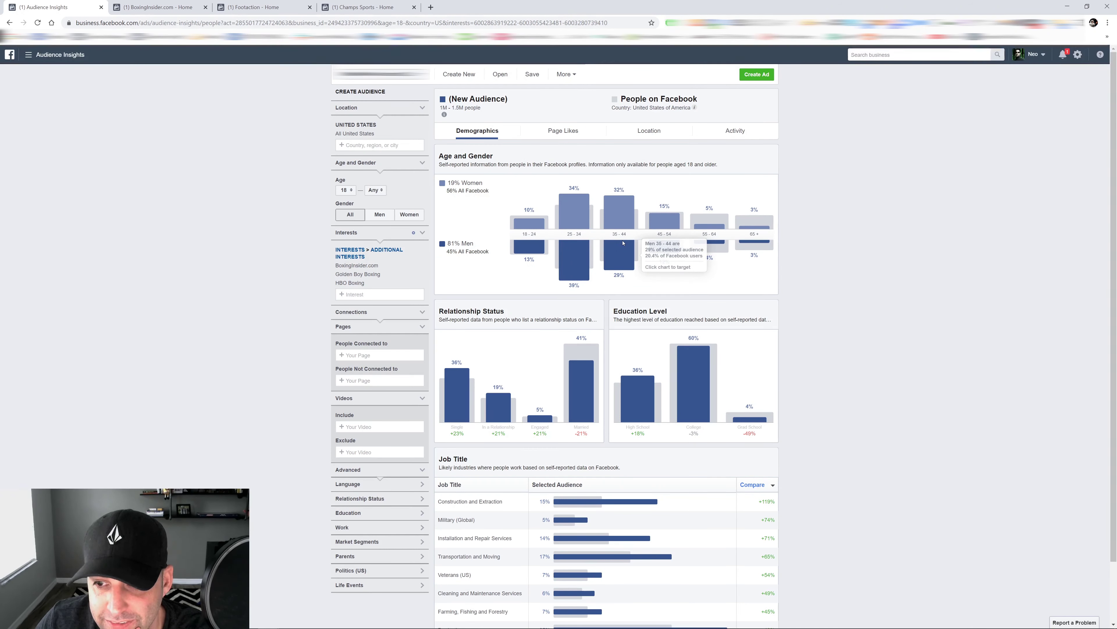
mouse_move(521, 353)
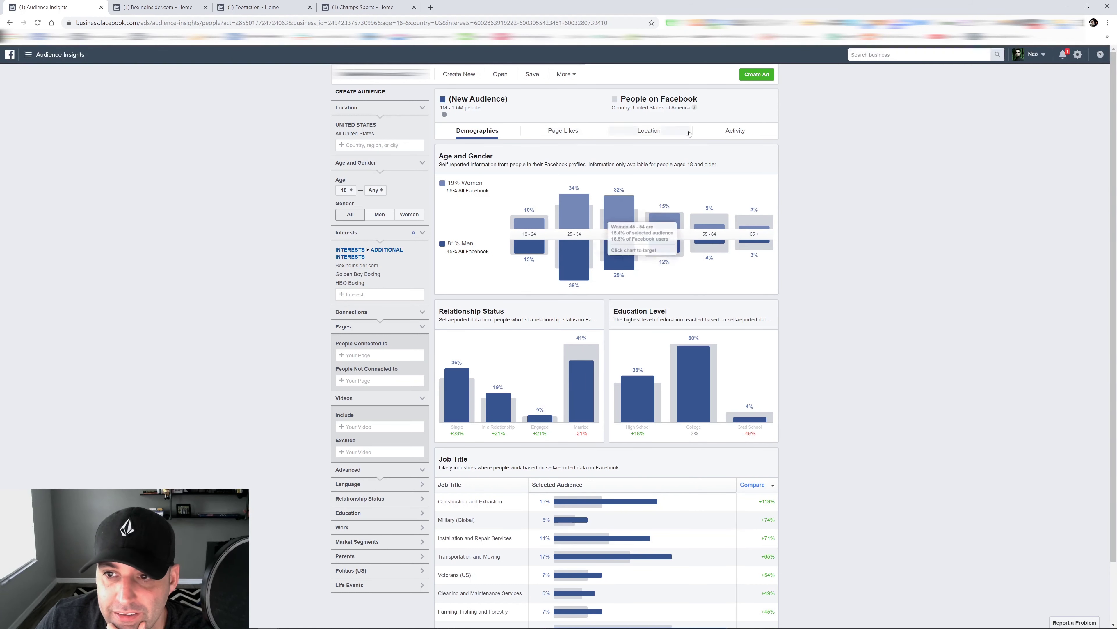
Review the audience's top cities and top countries, then bring up its activity data.
left_click(649, 130)
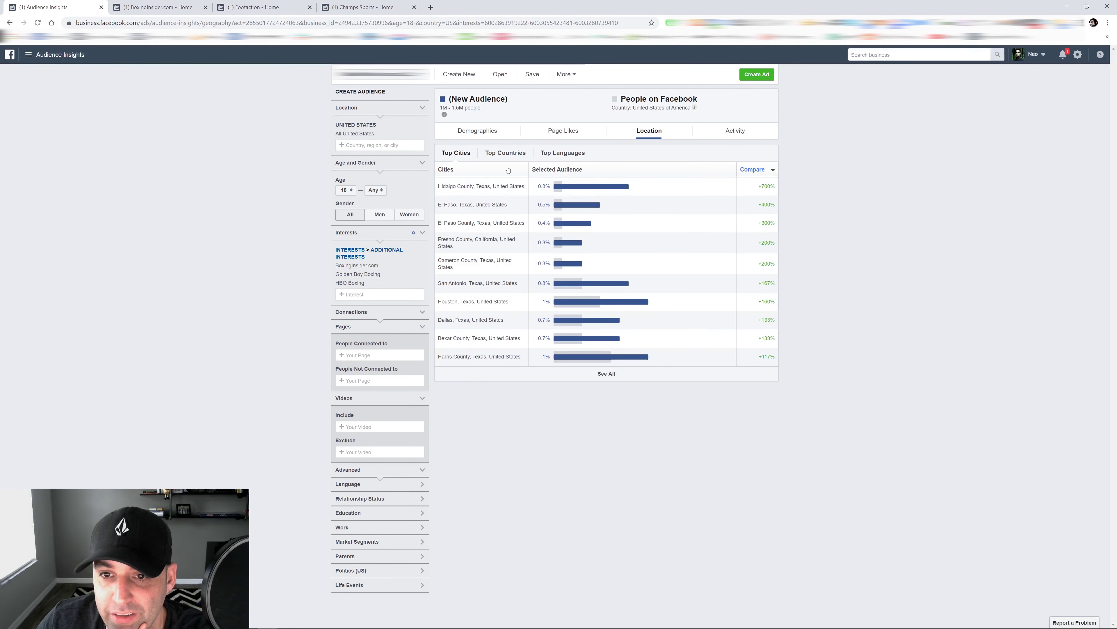
left_click(514, 152)
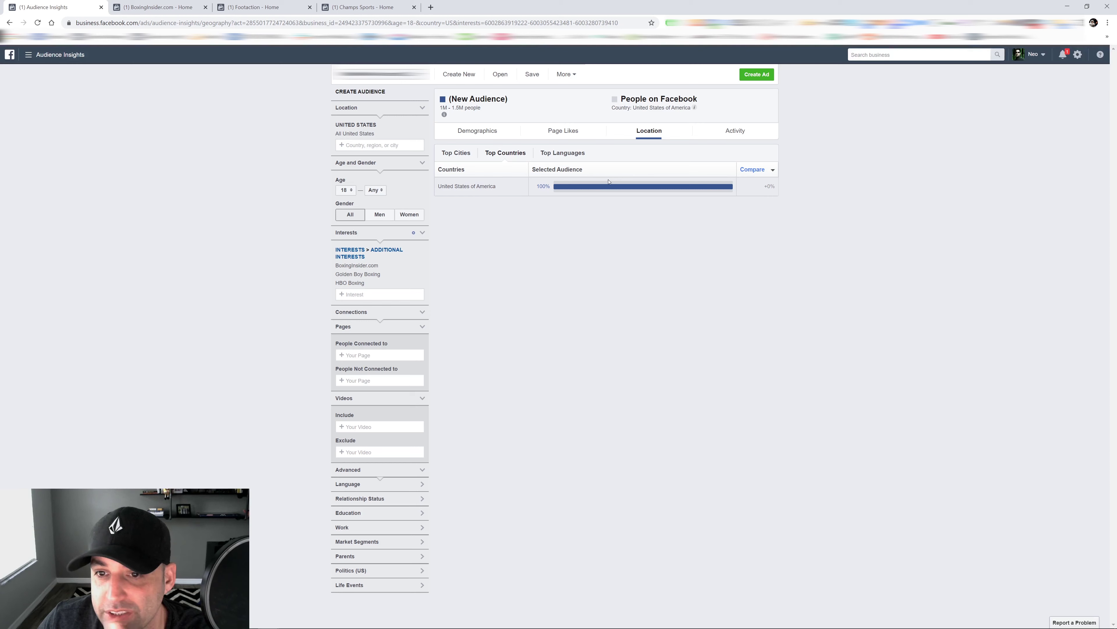
left_click(649, 132)
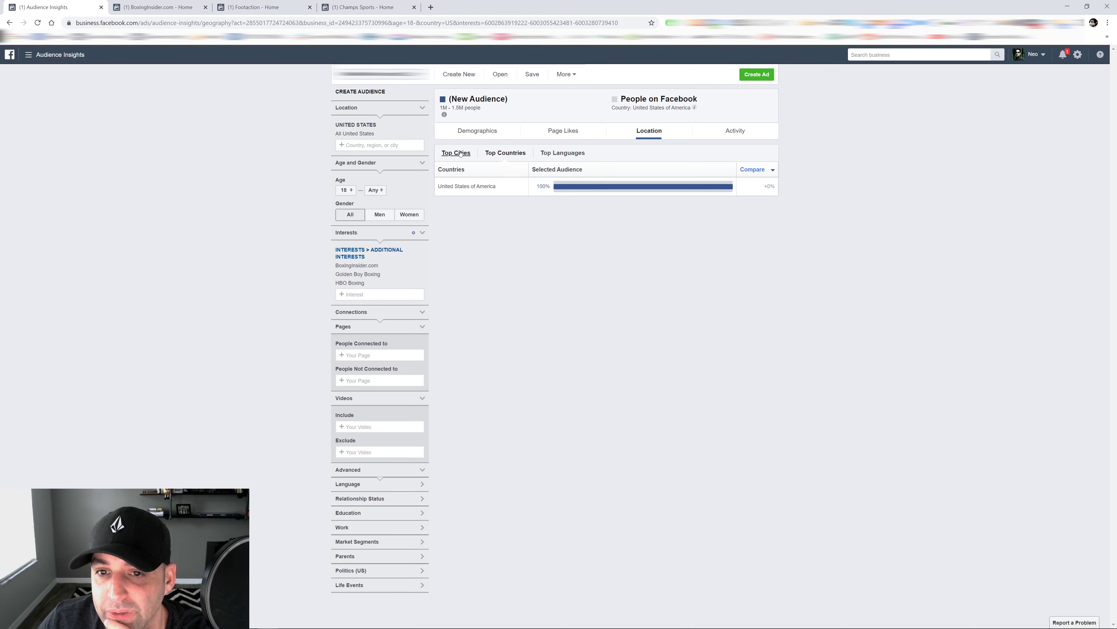
left_click(735, 131)
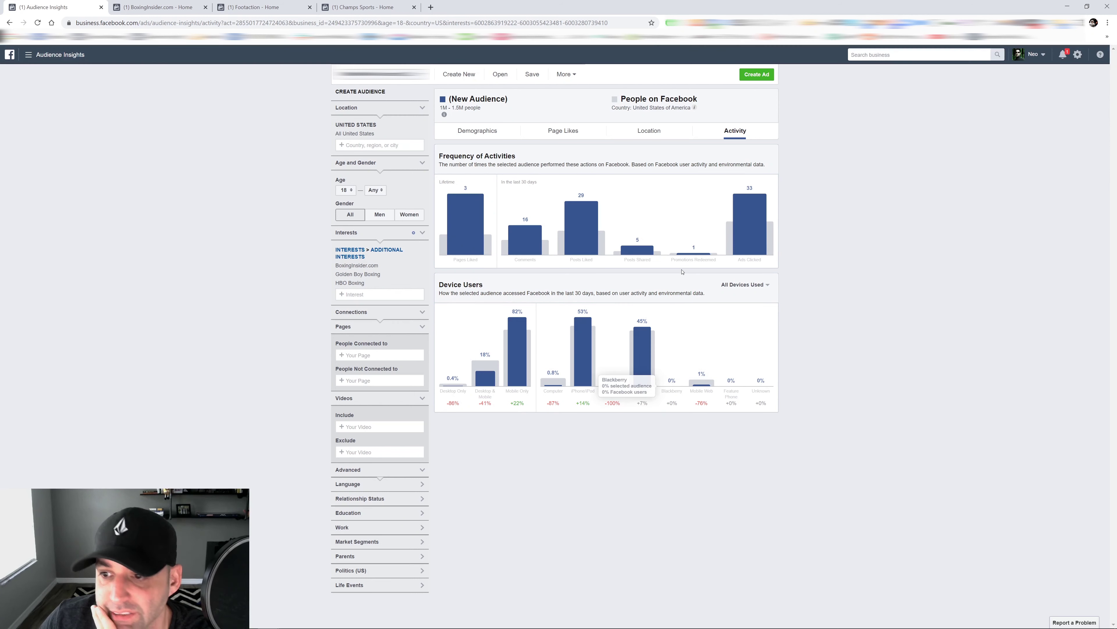
Read the Device Users values (82% mobile-only, 53% iPhone), then return to Page Likes.
mouse_move(751, 195)
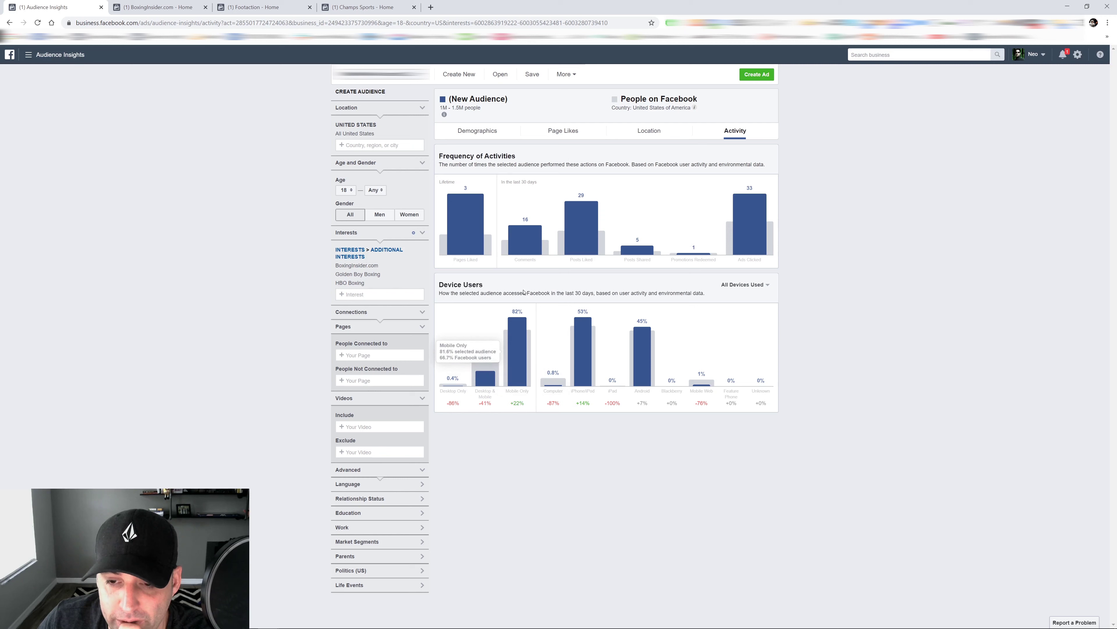
mouse_move(527, 385)
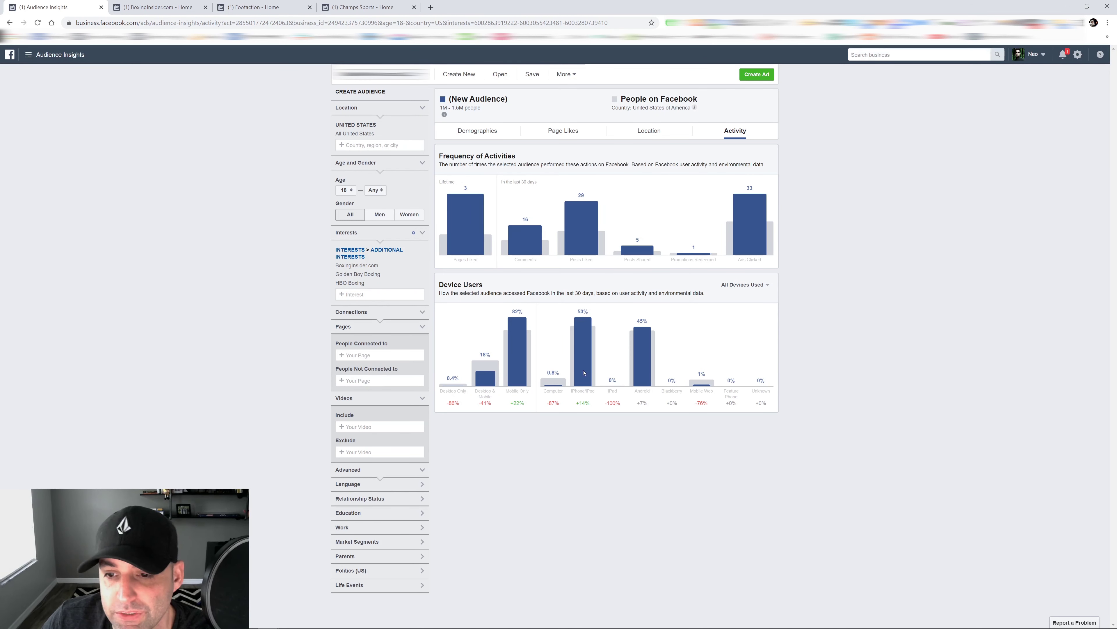
mouse_move(593, 347)
mouse_move(641, 381)
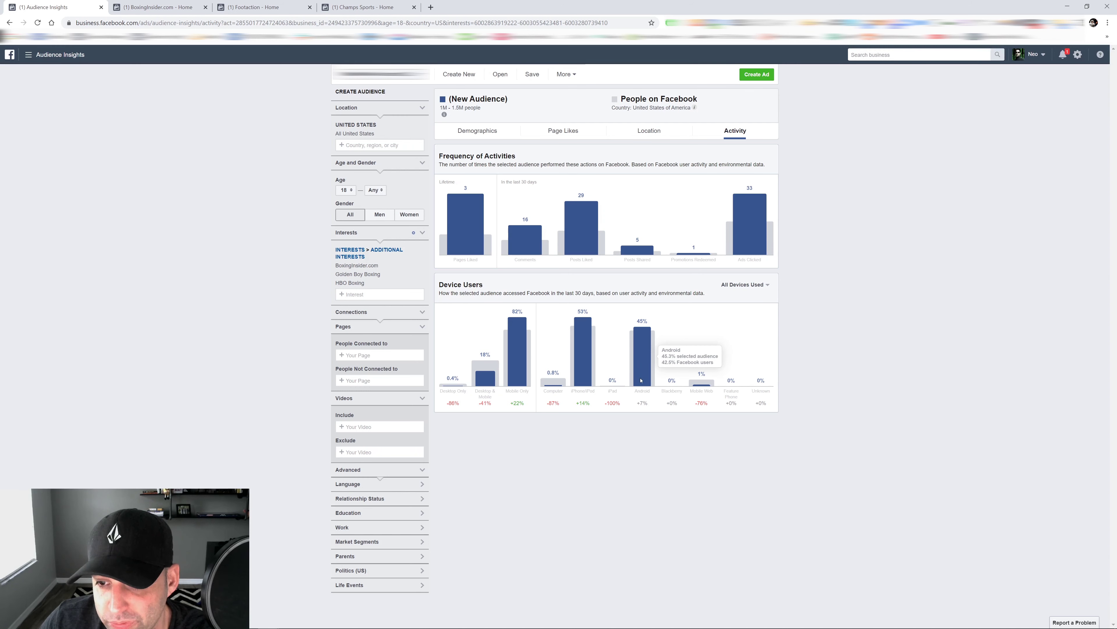
mouse_move(593, 381)
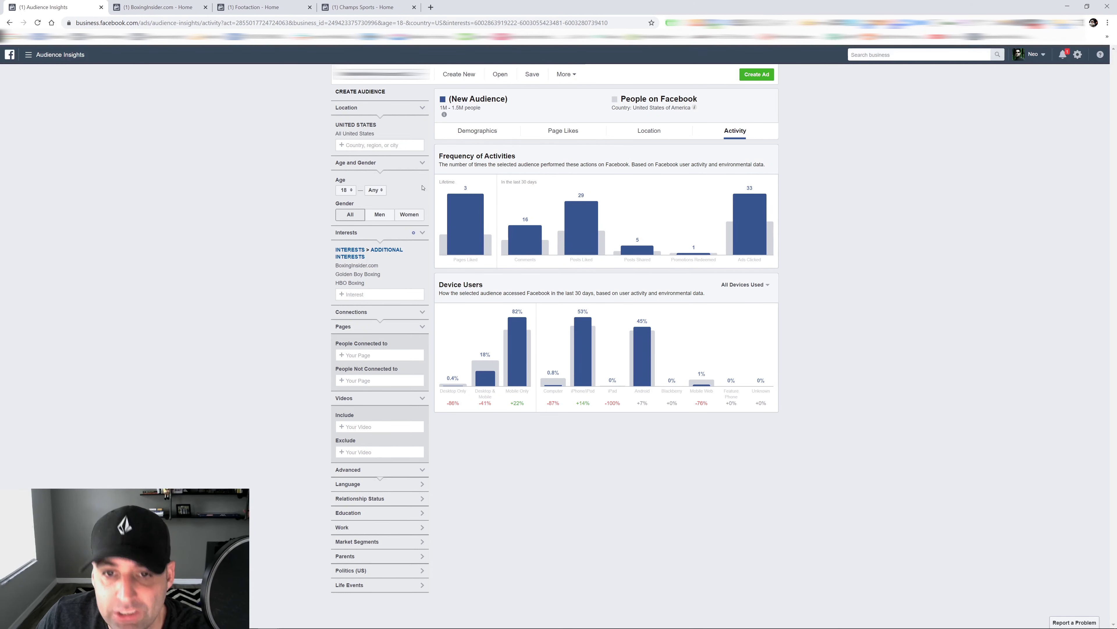
left_click(571, 131)
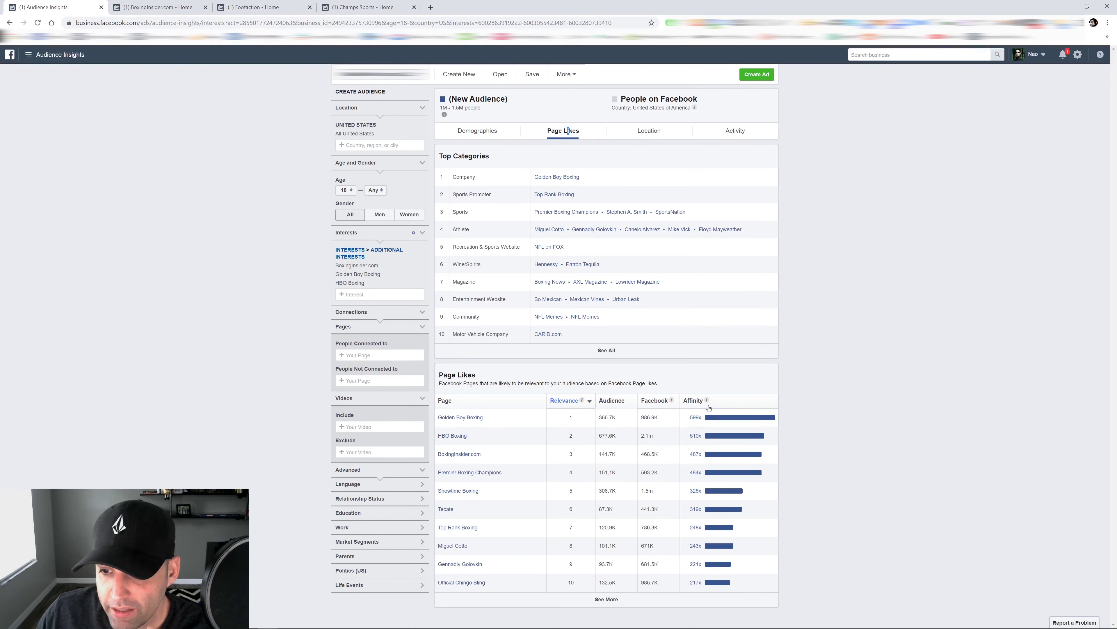
Open the Showtime Boxing, Top Rank Boxing and Miguel Cotto pages in new tabs.
mouse_move(699, 425)
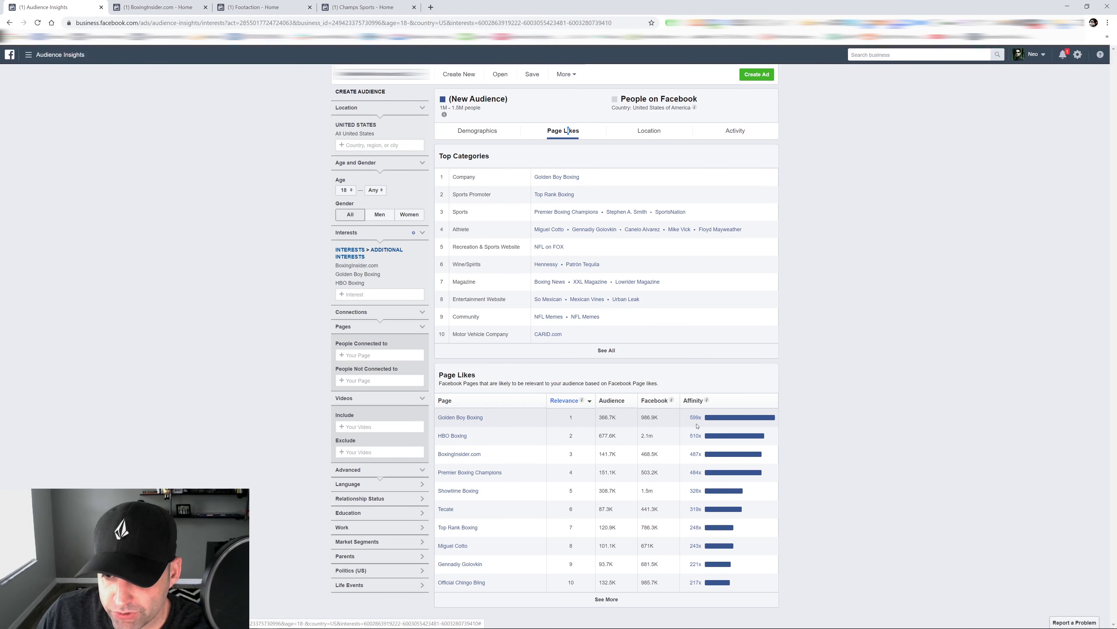
right_click(474, 493)
left_click(492, 498)
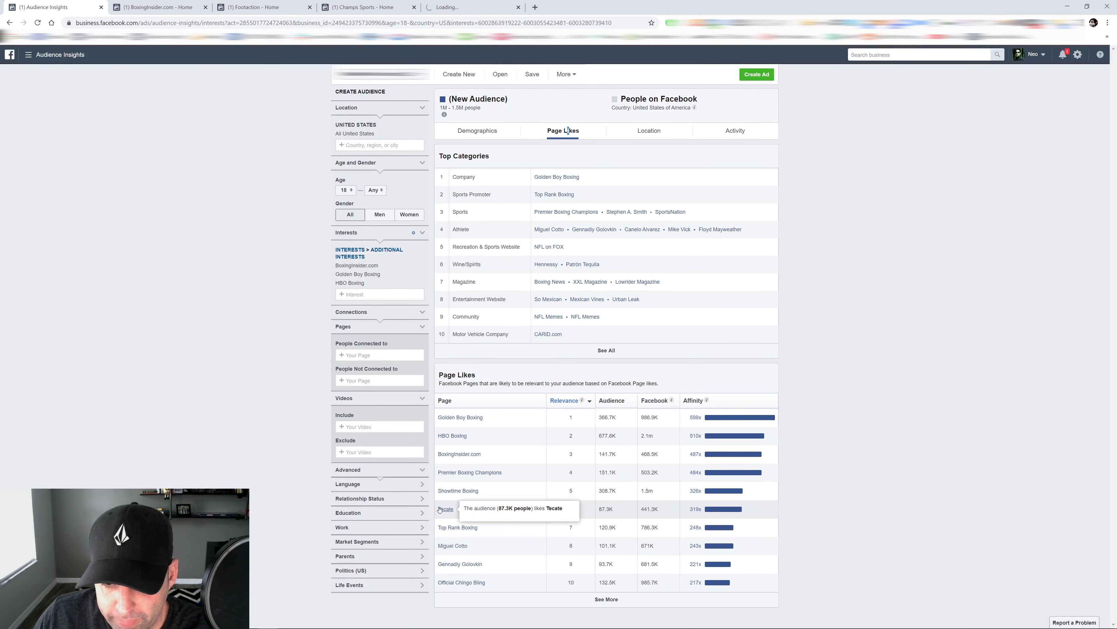
right_click(464, 527)
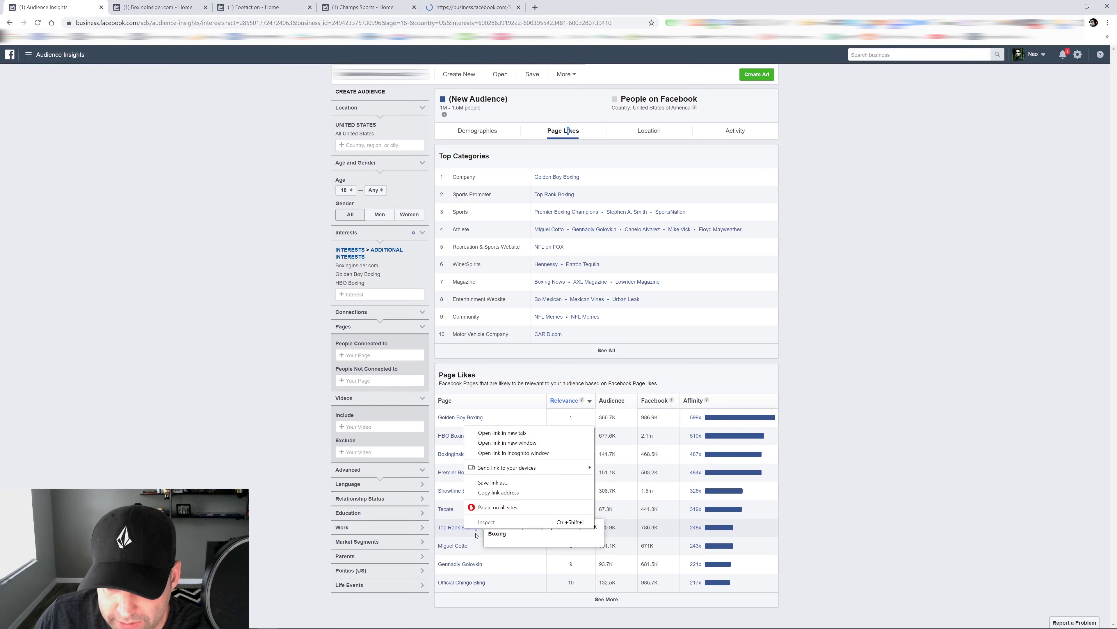
left_click(511, 434)
right_click(458, 546)
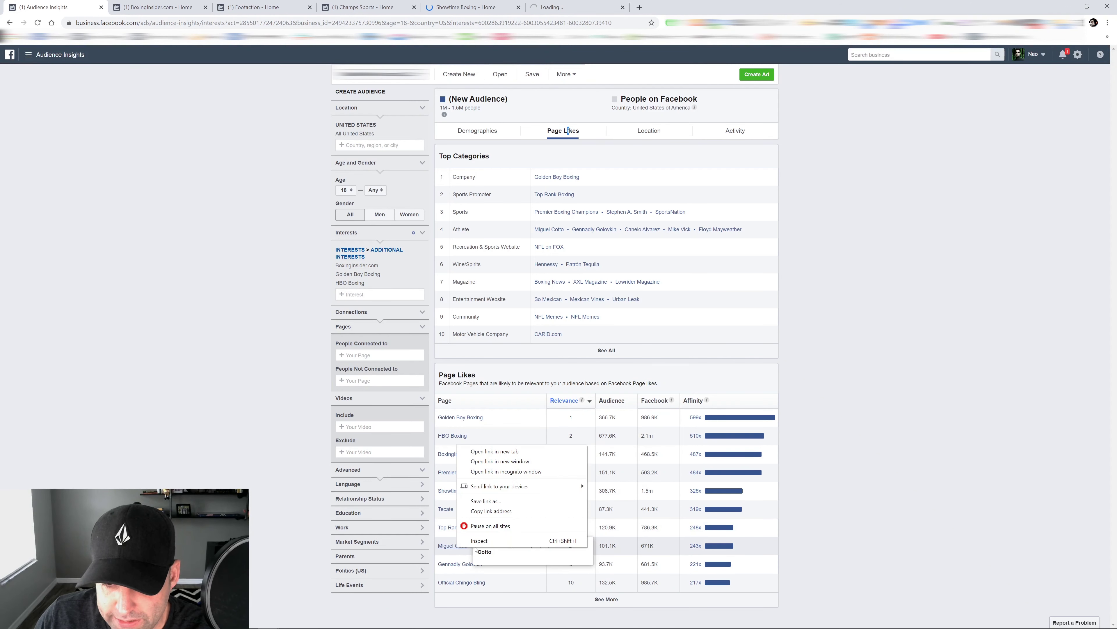
left_click(510, 451)
Look over the Champs Sports page and close it.
left_click(360, 7)
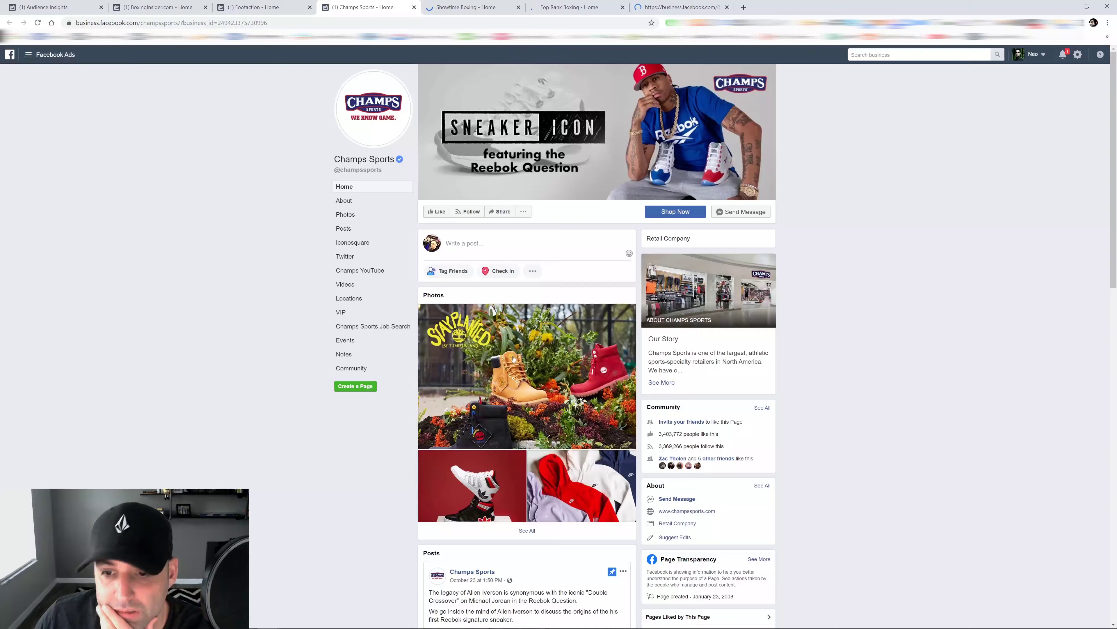
scroll(513, 359, "down", 5)
scroll(513, 359, "up", 3)
scroll(513, 358, "down", 4)
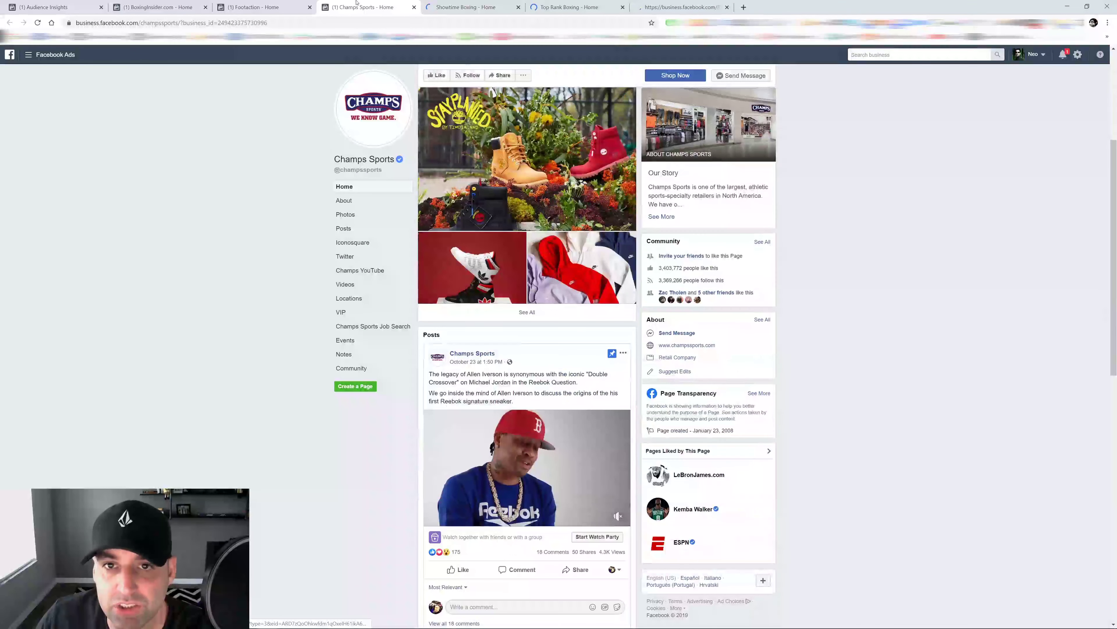
left_click(414, 7)
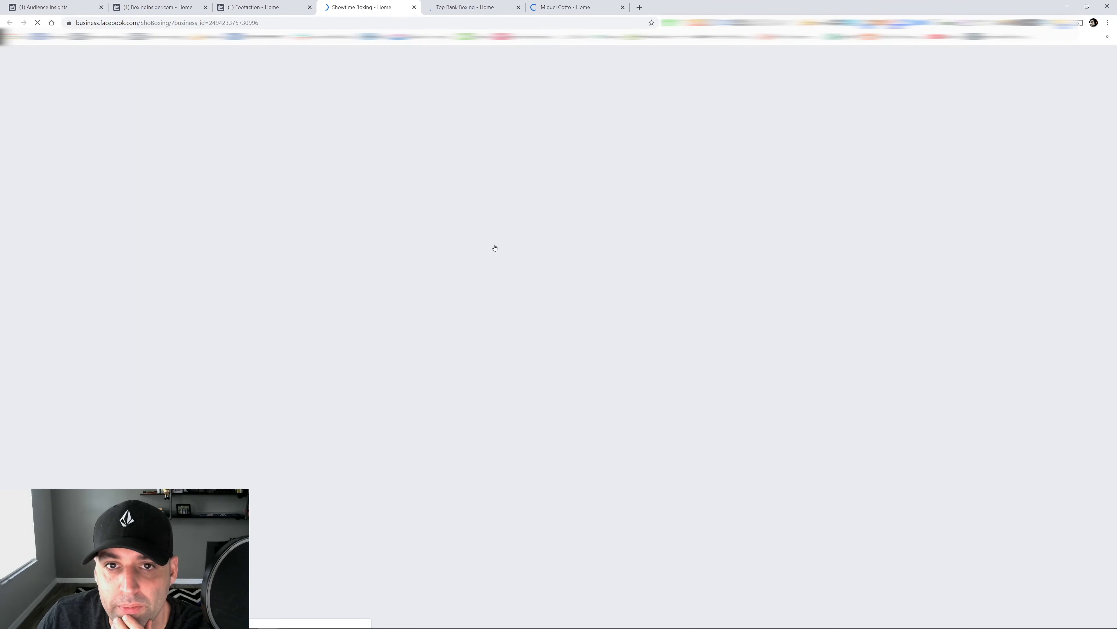
scroll(503, 469, "down", 5)
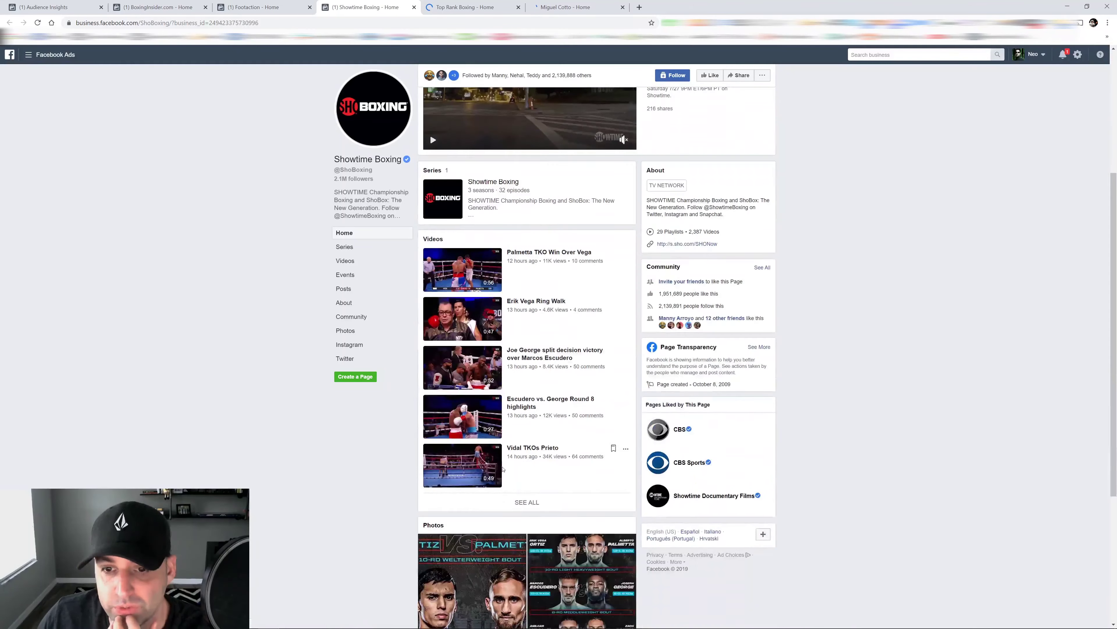
scroll(503, 469, "up", 5)
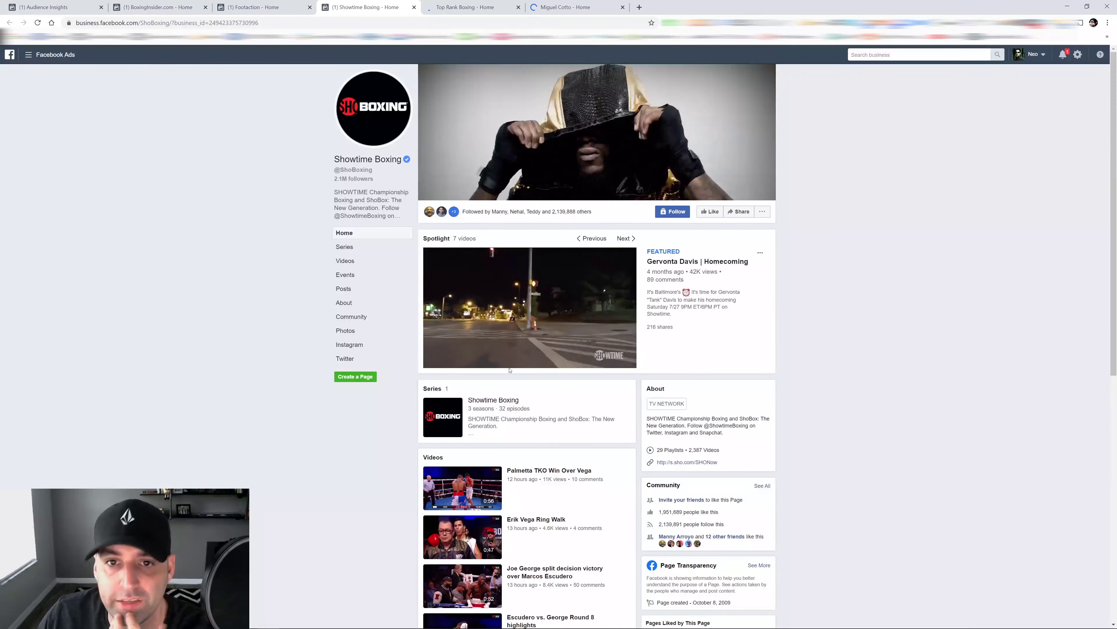
left_click(640, 7)
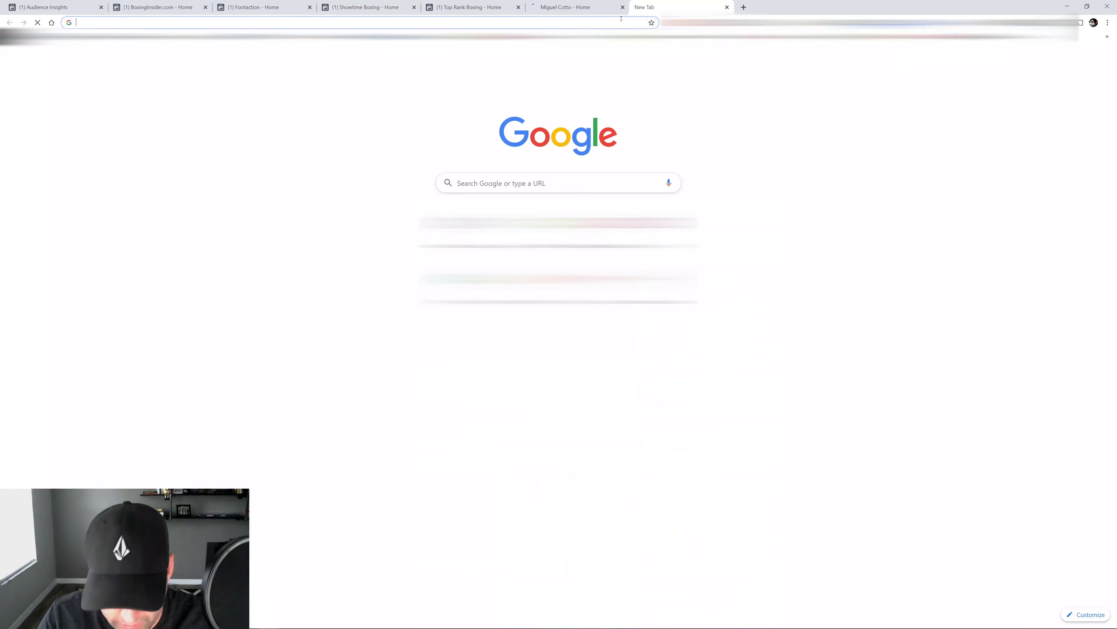
Search Google for 'boxing product stores' and skim the results.
type("b")
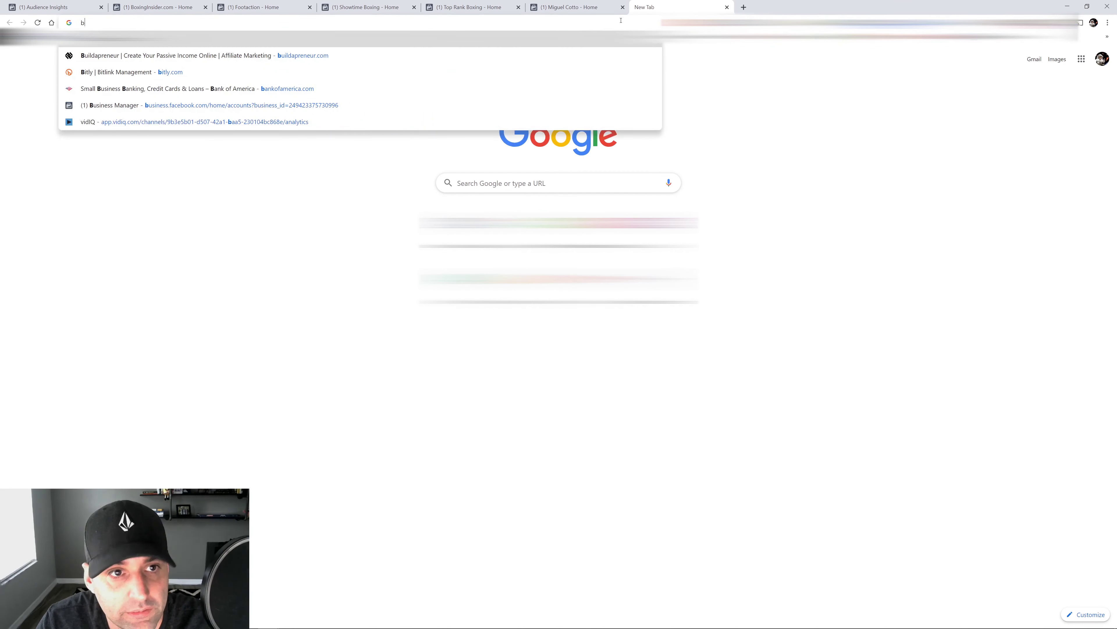
type("oxing pro")
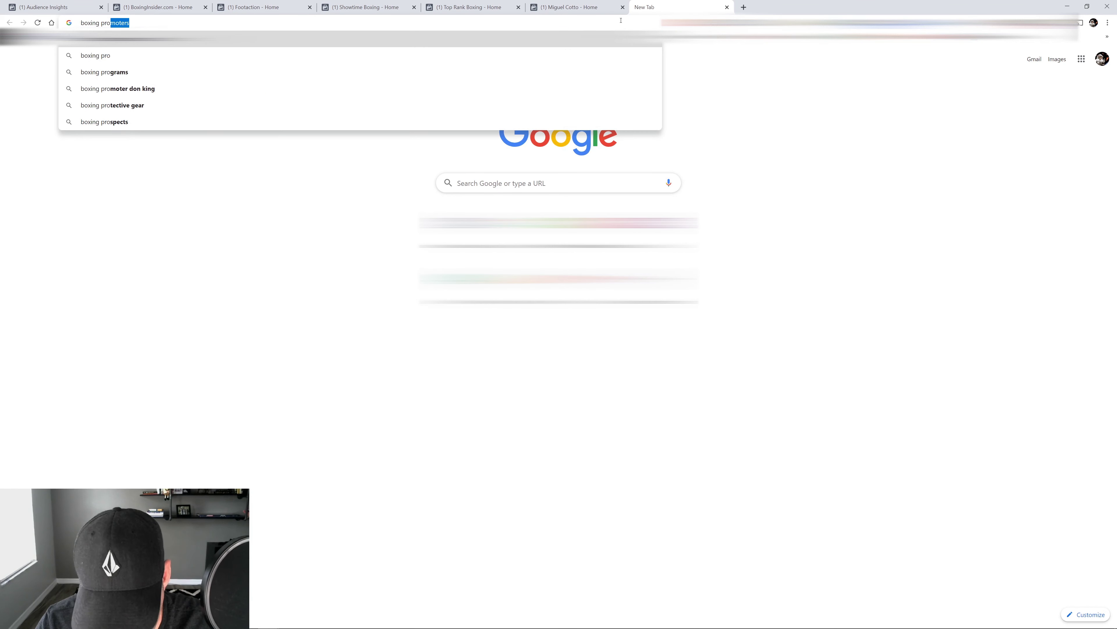
type("duct stores")
key("Return")
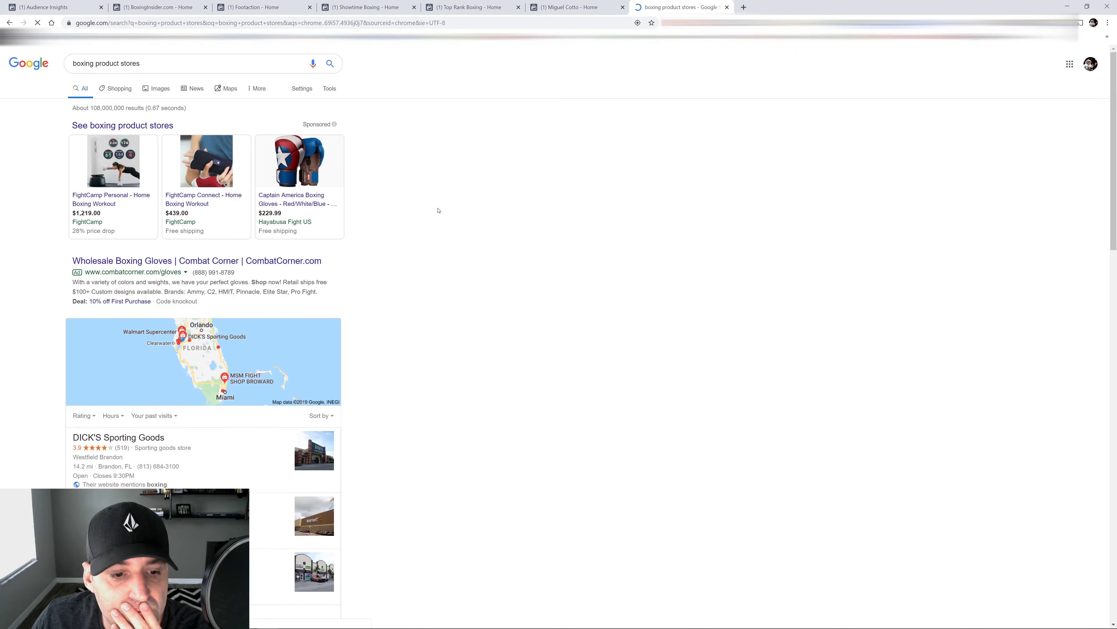
scroll(437, 210, "down", 10)
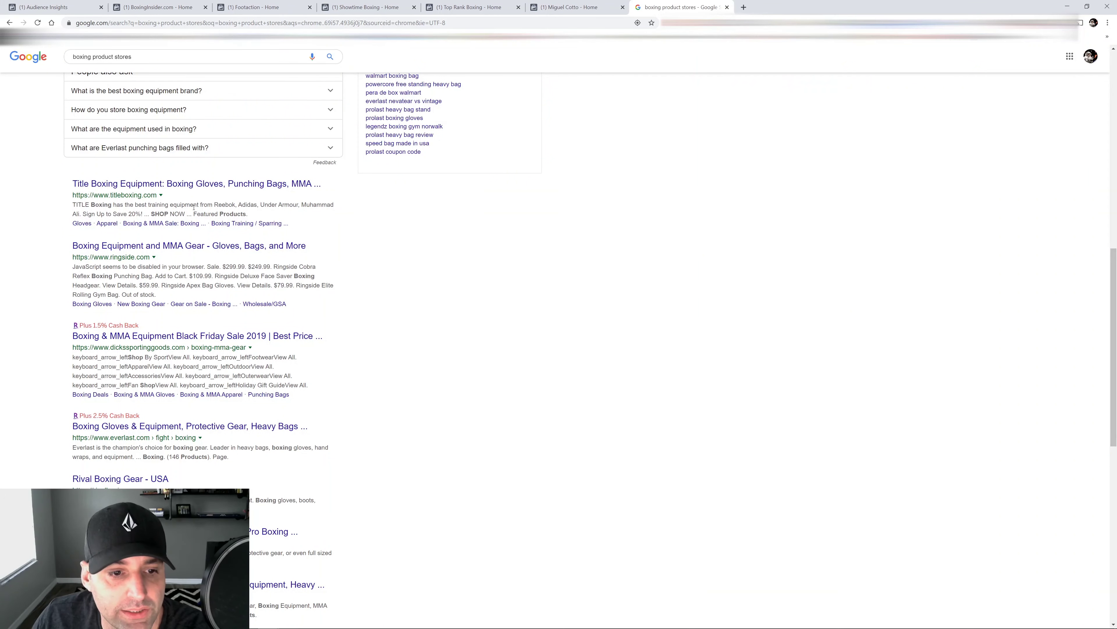
scroll(176, 193, "up", 15)
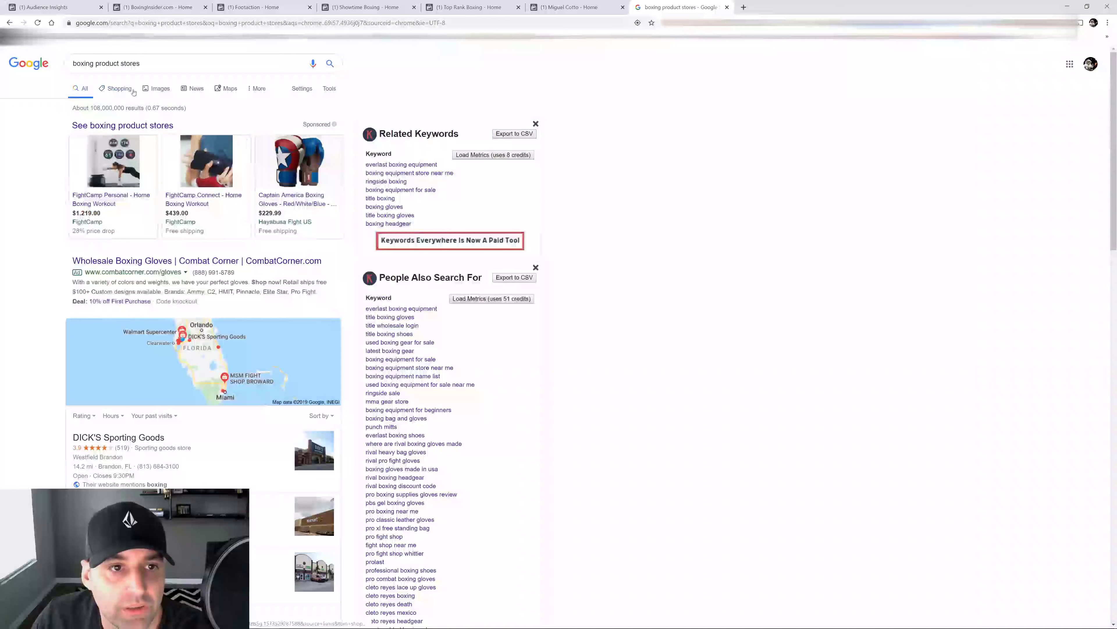
Replace the query with 'top 10 boxing stores' and scroll through the results.
left_click(144, 68)
key("ctrl+a")
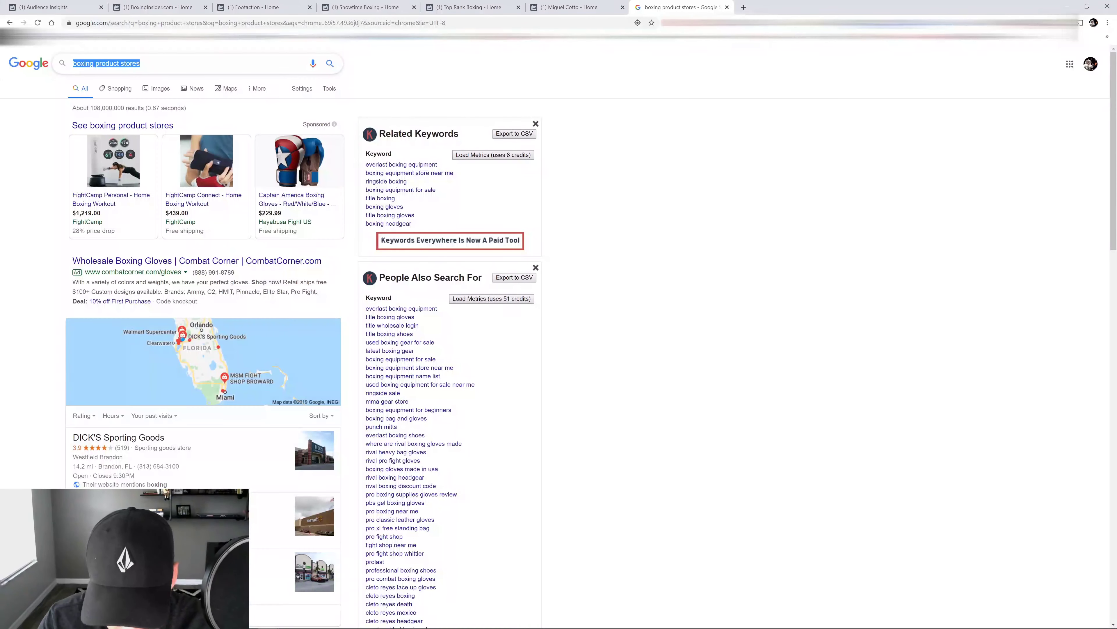
type("top 10 boxin")
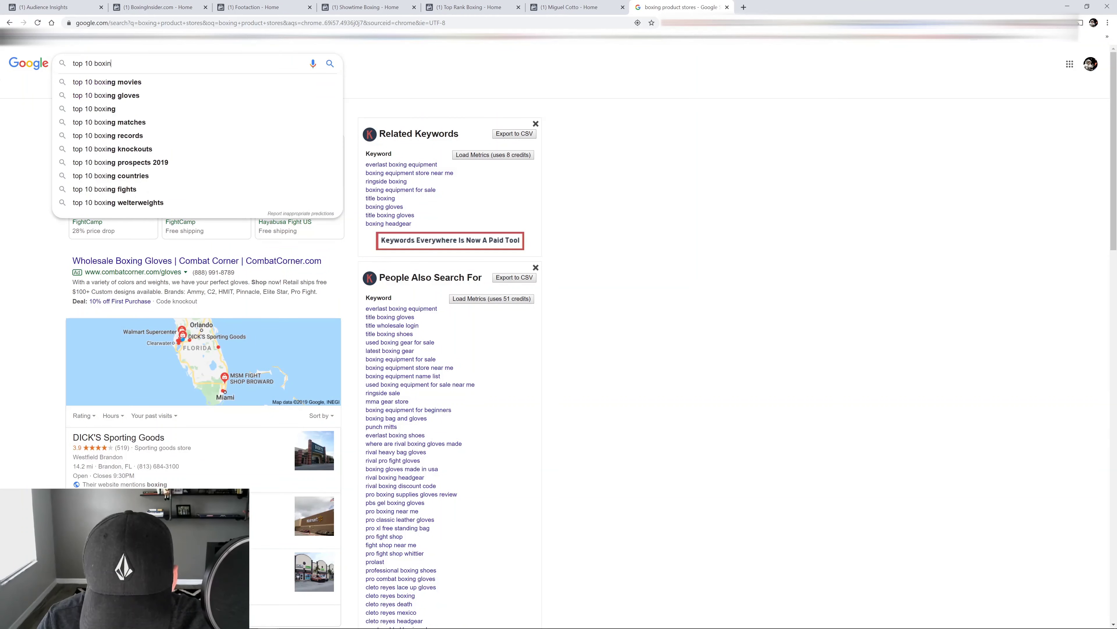
type("g sy")
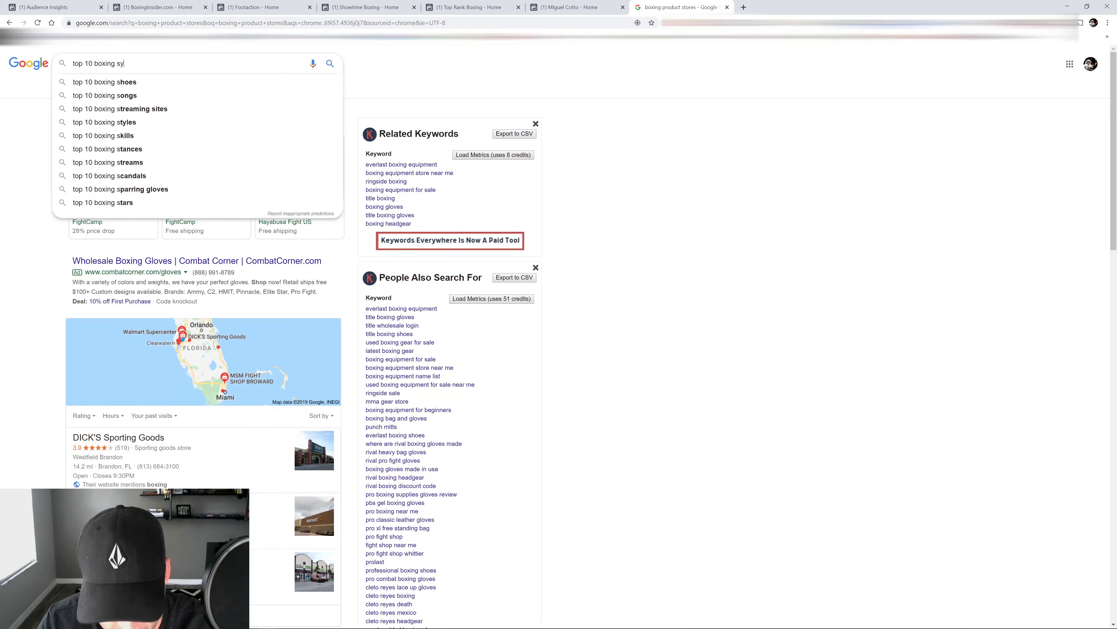
key("BackSpace")
key("BackSpace")
type("stores")
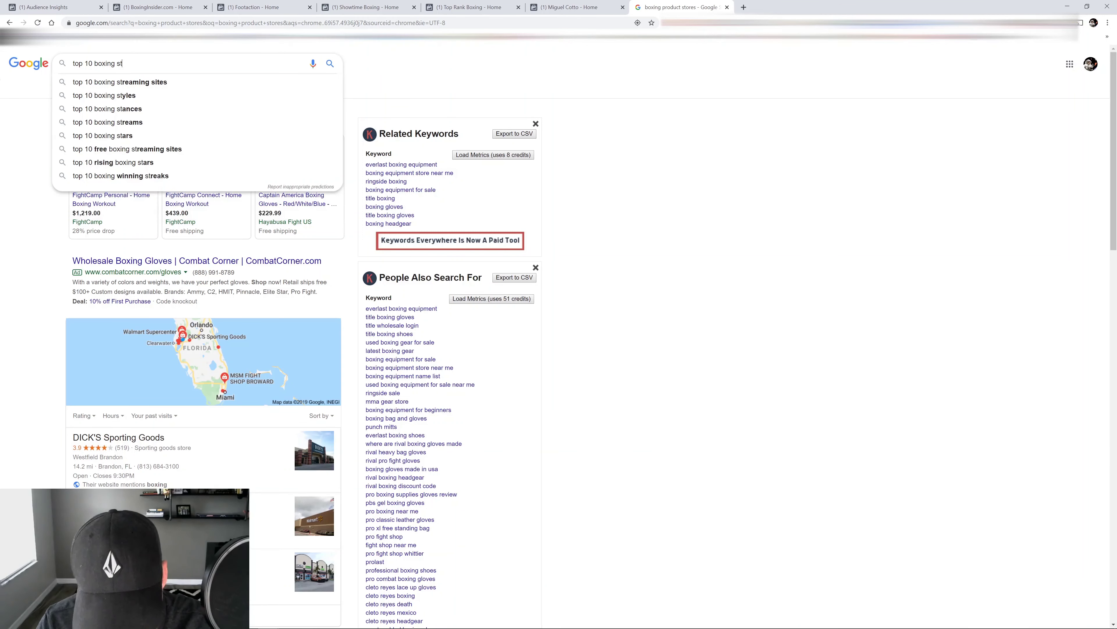
key("Return")
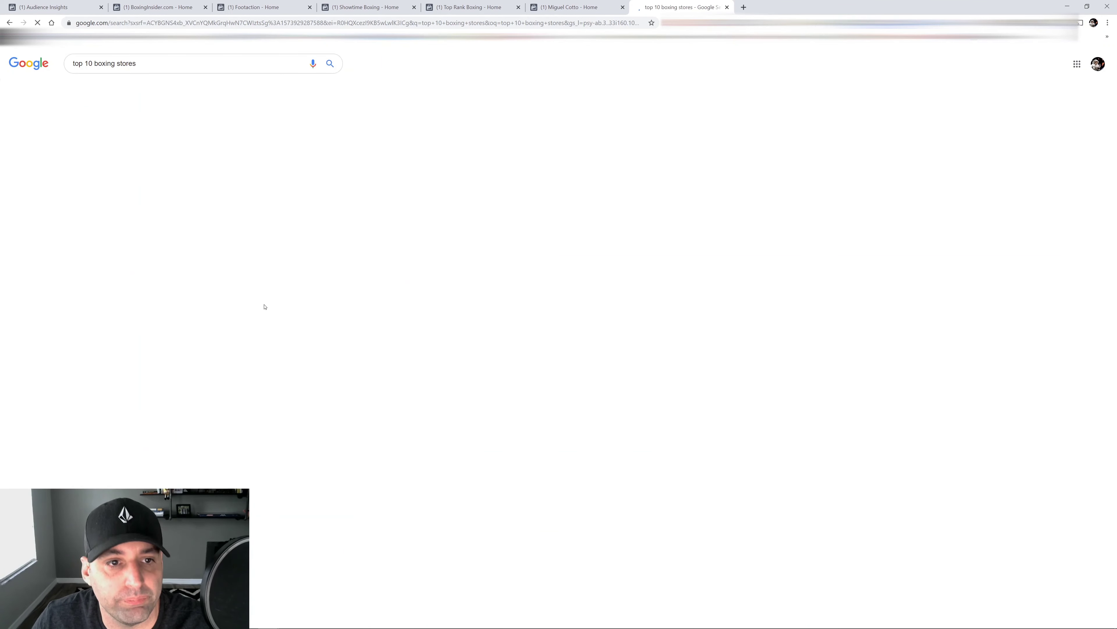
scroll(418, 262, "down", 5)
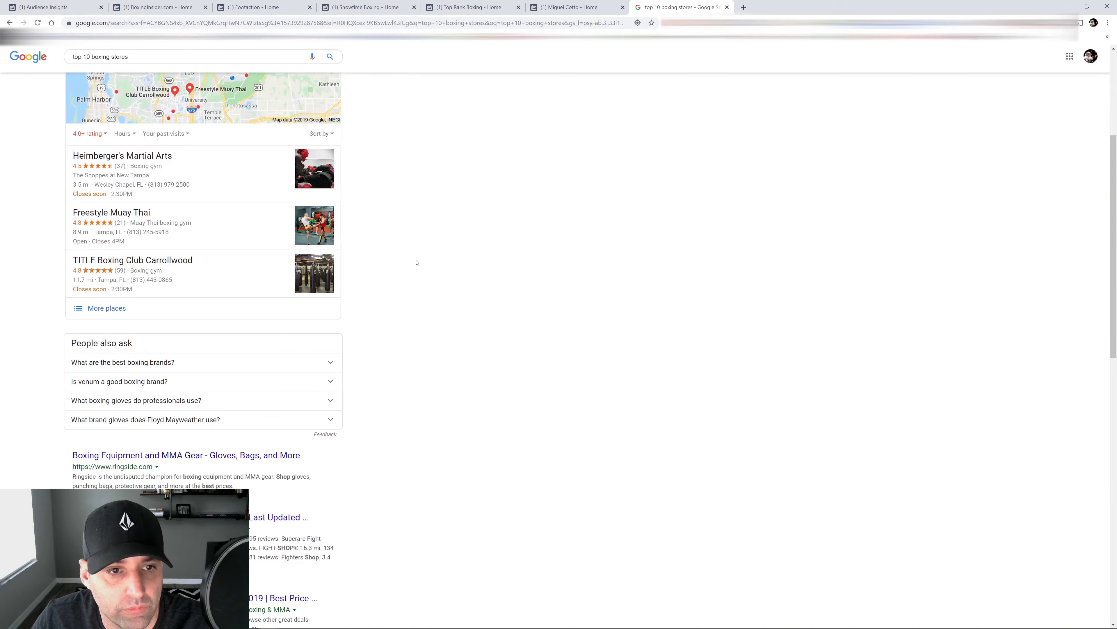
scroll(417, 263, "down", 6)
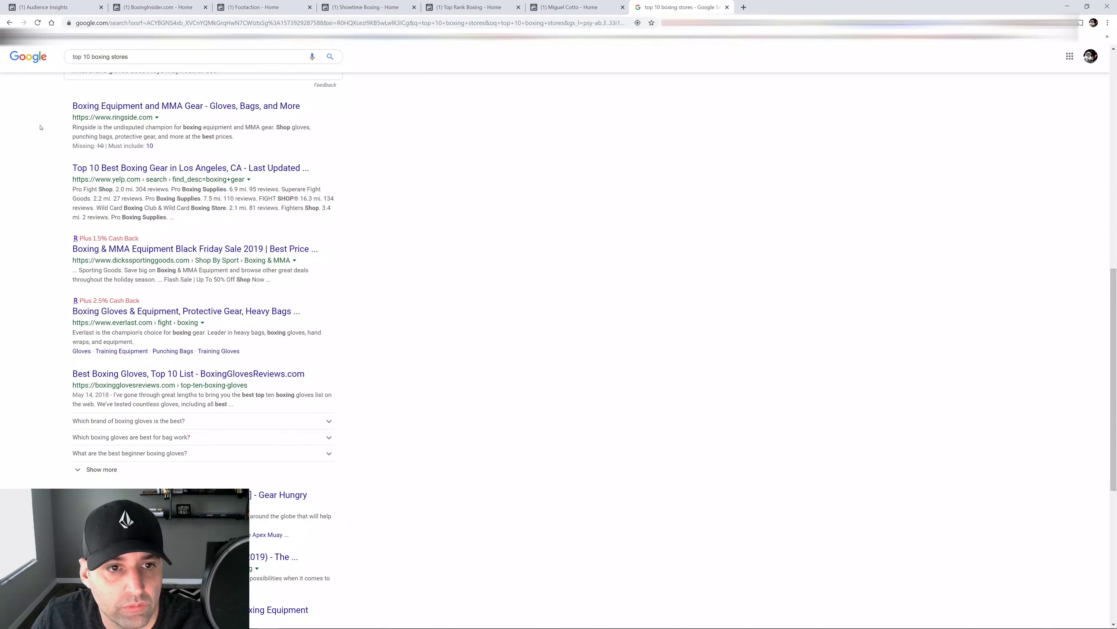
Add Ringside Boxing as a fourth interest to the Audience Insights audience.
left_click(158, 7)
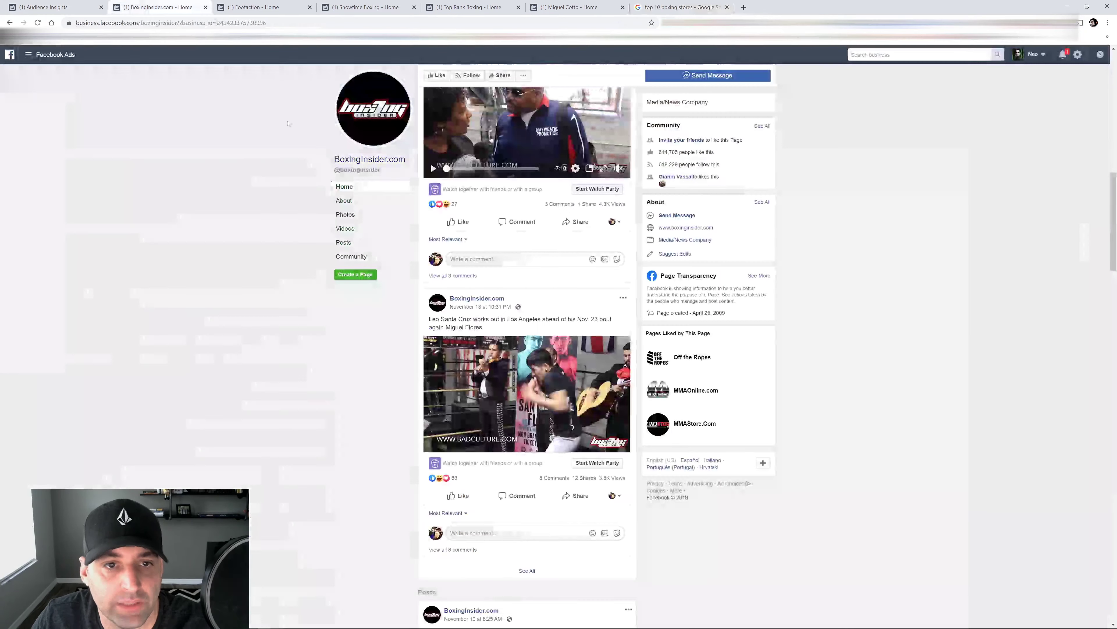
left_click(49, 7)
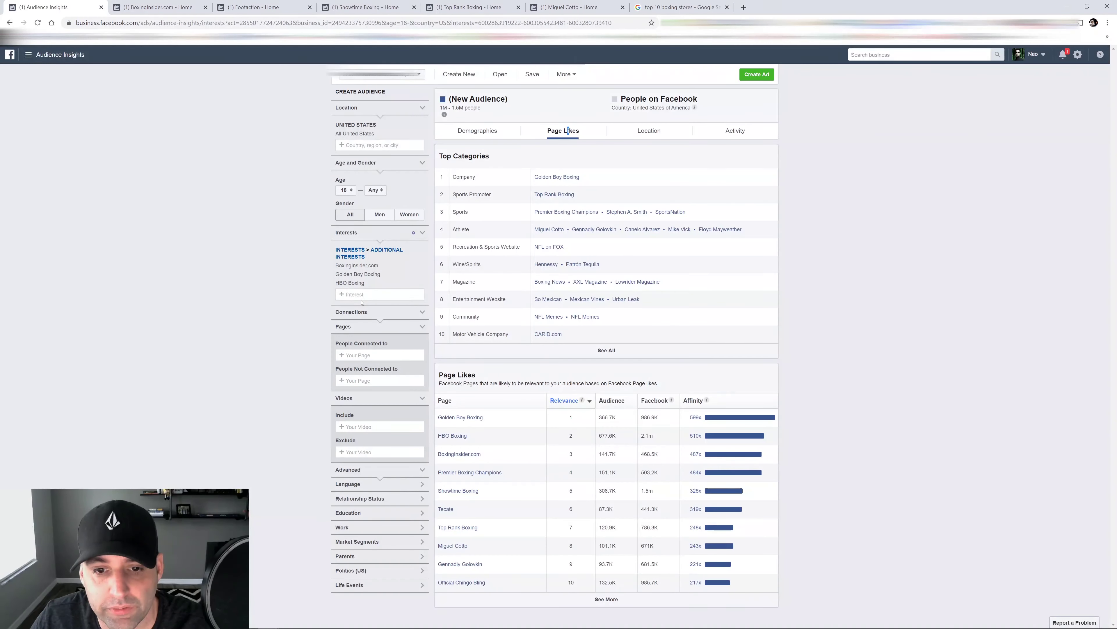
left_click(371, 293)
type("ring")
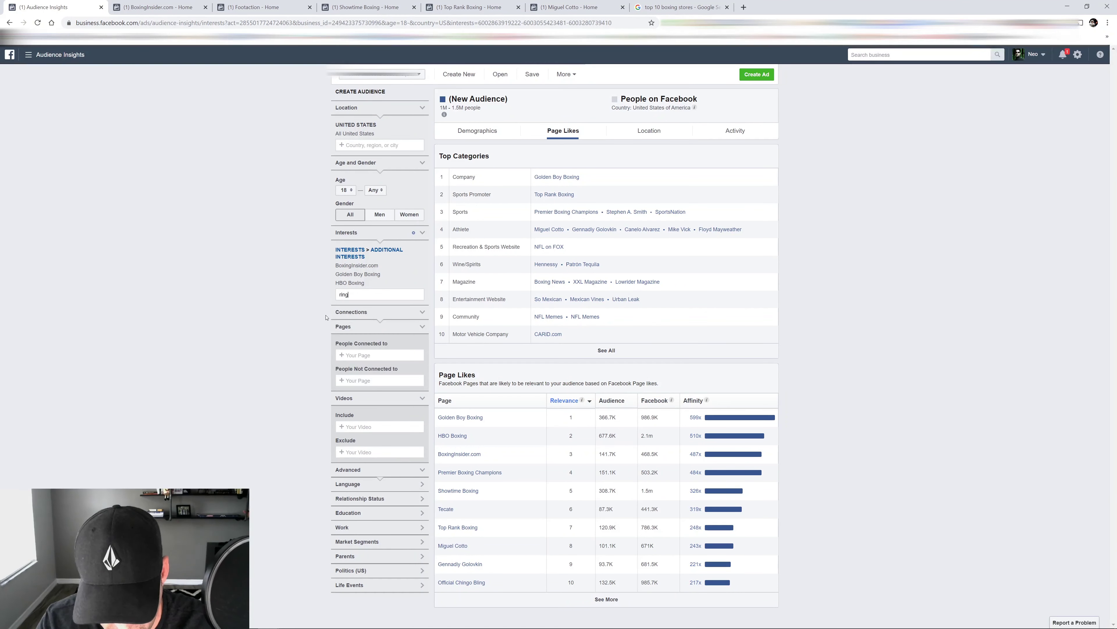
type("side")
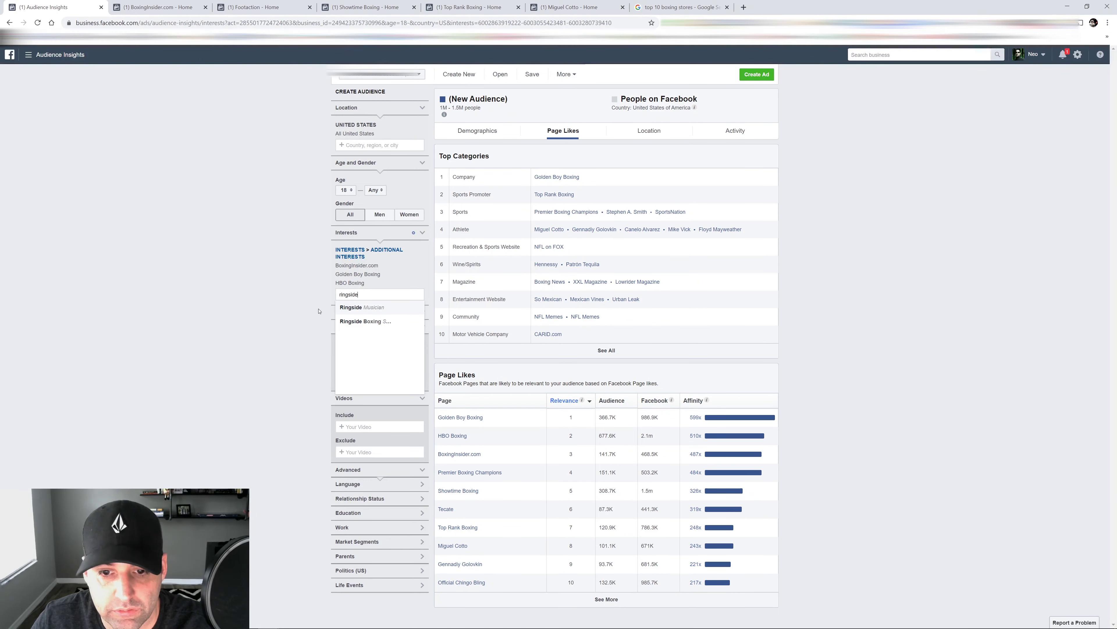
left_click(377, 324)
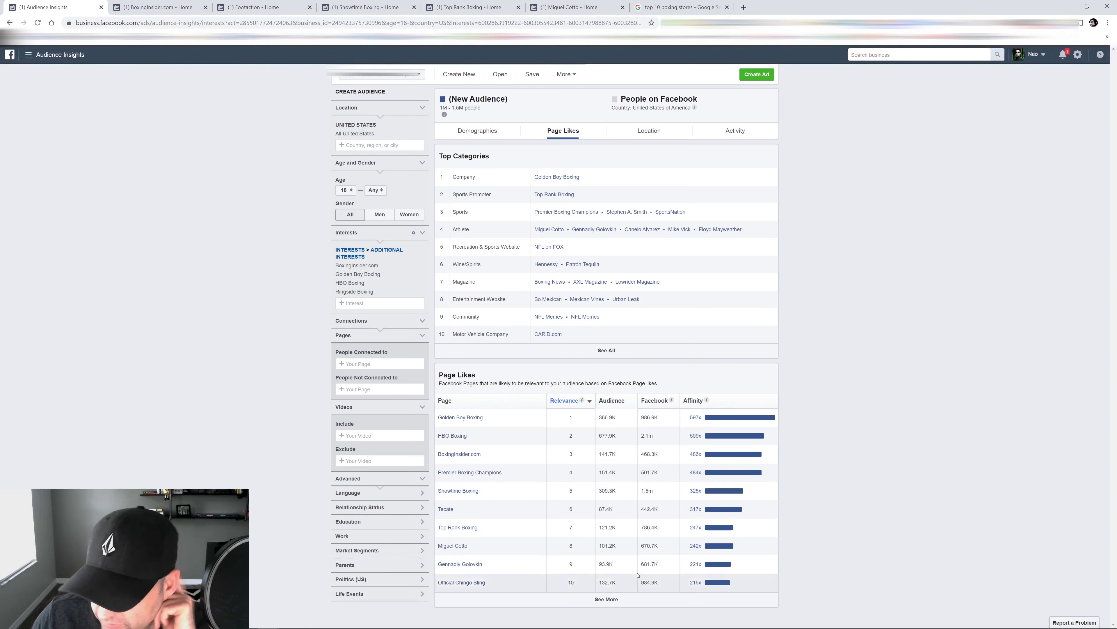
Expand the Page Likes list from 10 to 20 pages.
left_click(606, 599)
scroll(640, 320, "down", 4)
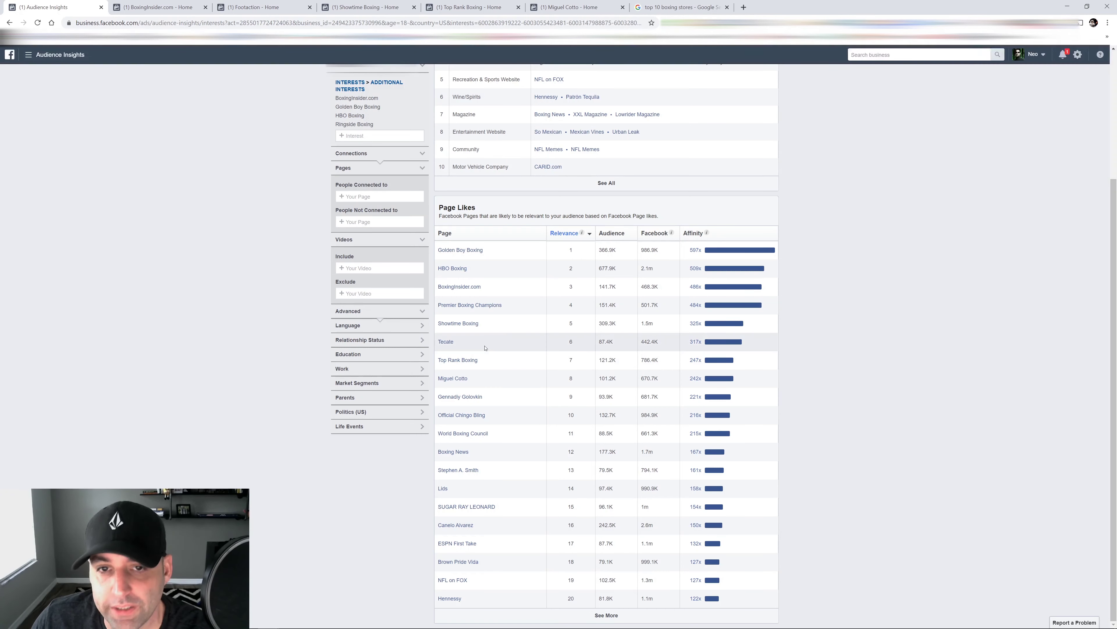
scroll(506, 343, "up", 4)
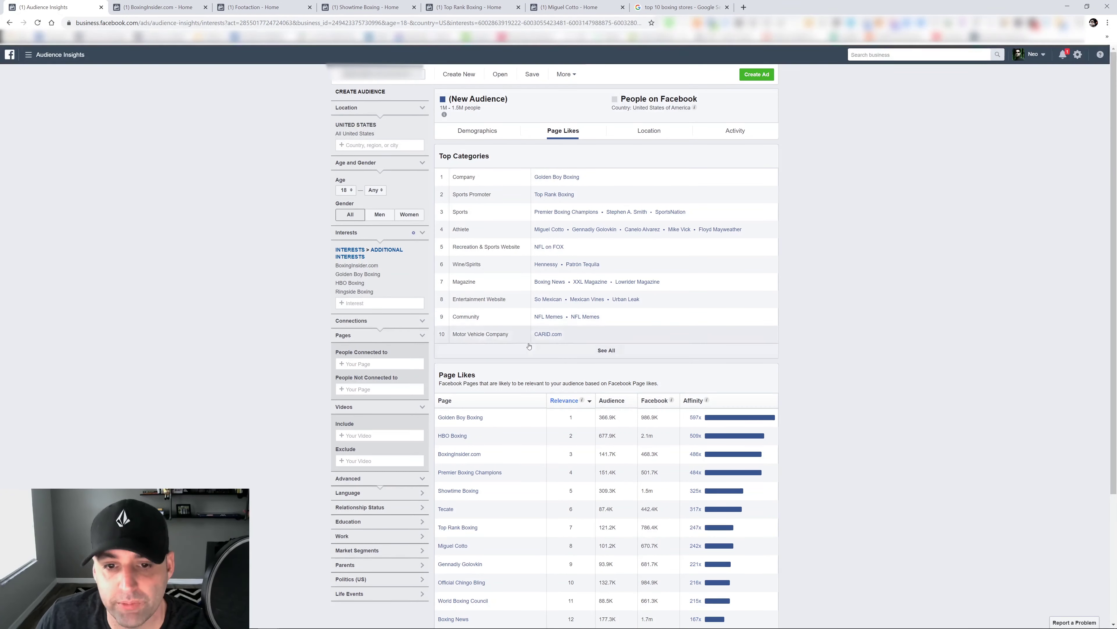
Read the Demographics values for age and gender, relationship status and education level.
left_click(475, 133)
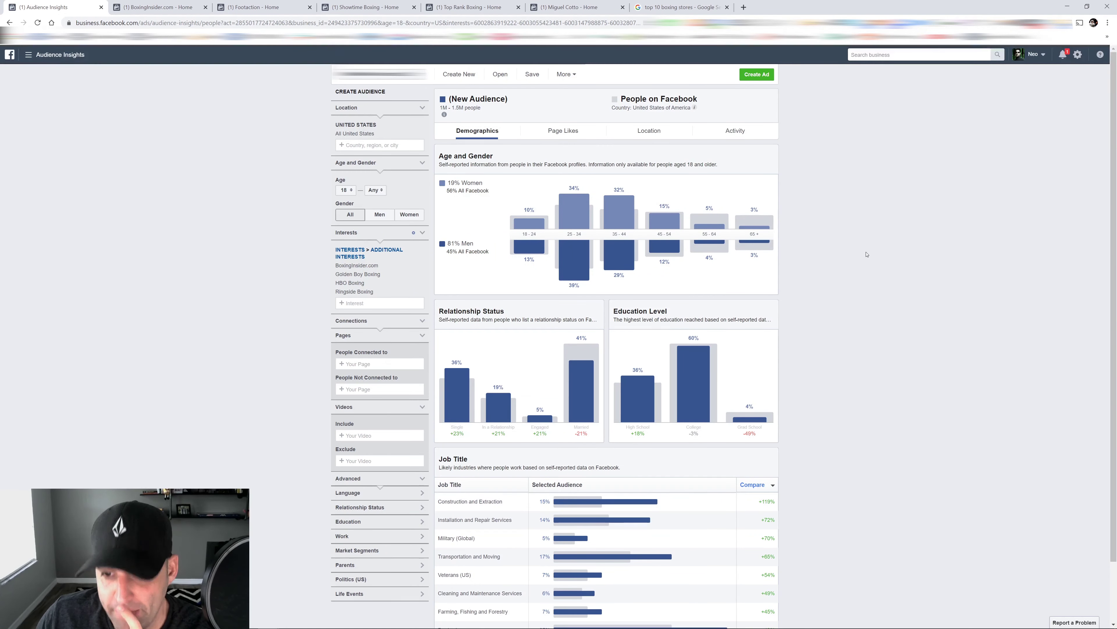
mouse_move(579, 418)
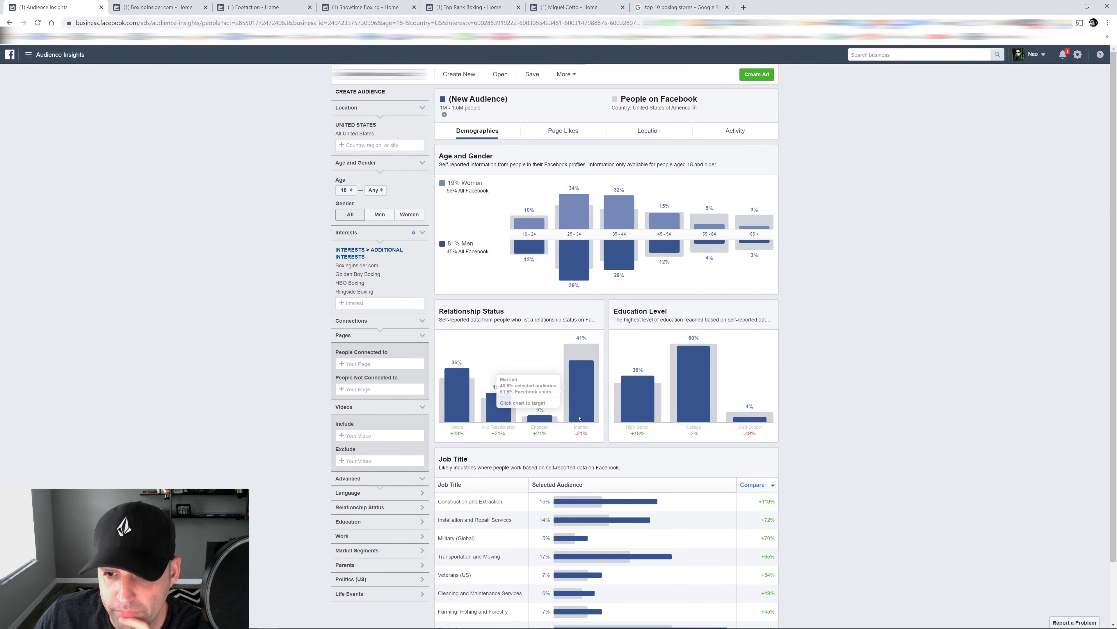
mouse_move(570, 245)
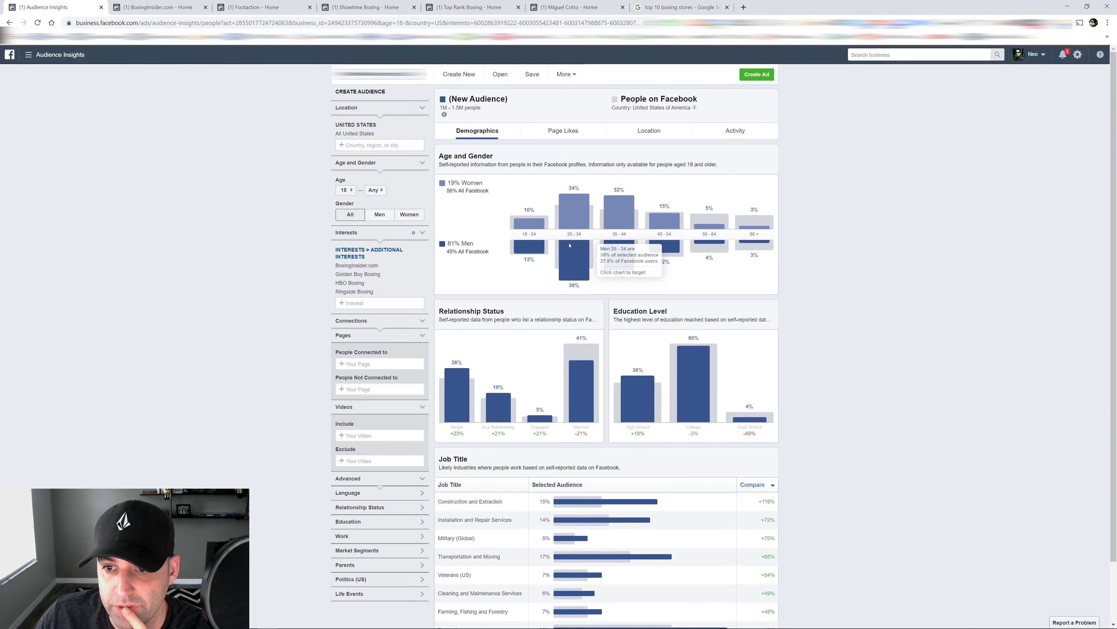
mouse_move(625, 244)
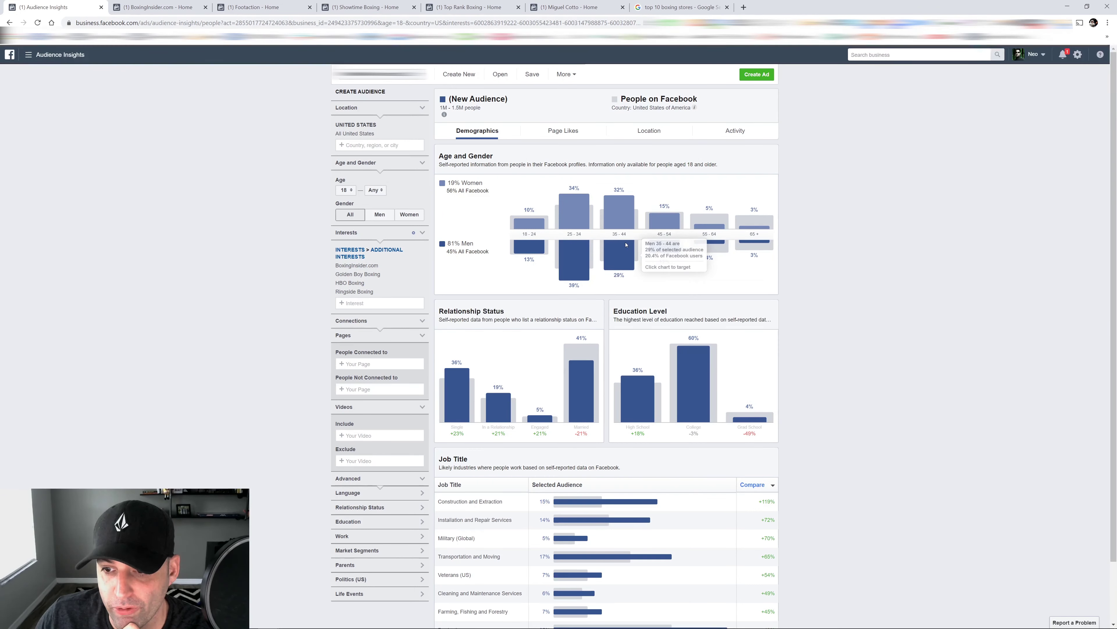
mouse_move(679, 381)
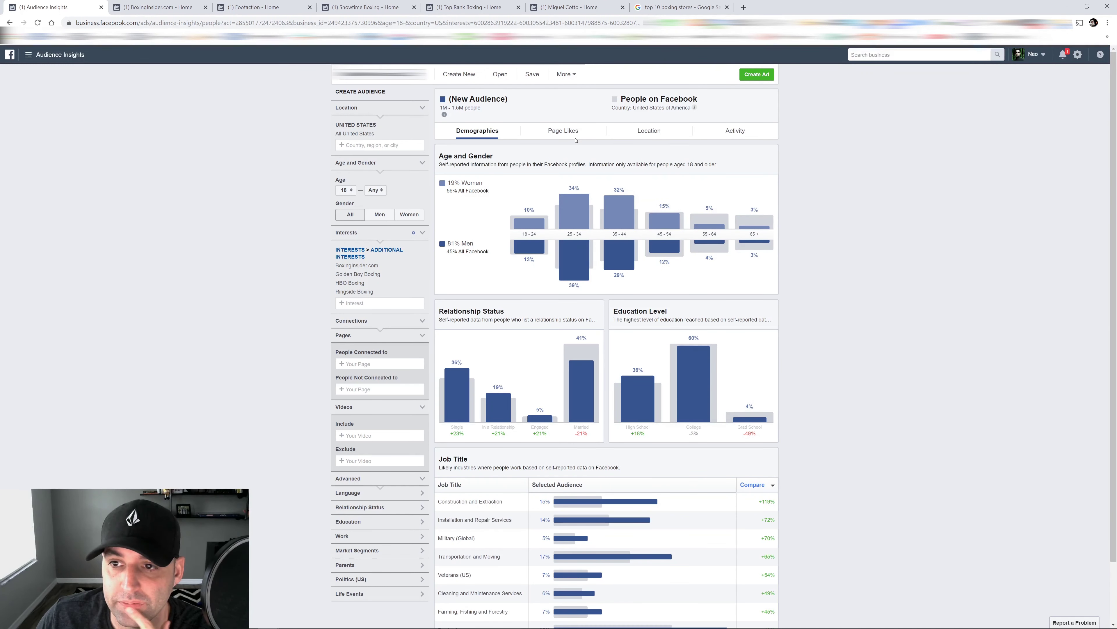
left_click(743, 130)
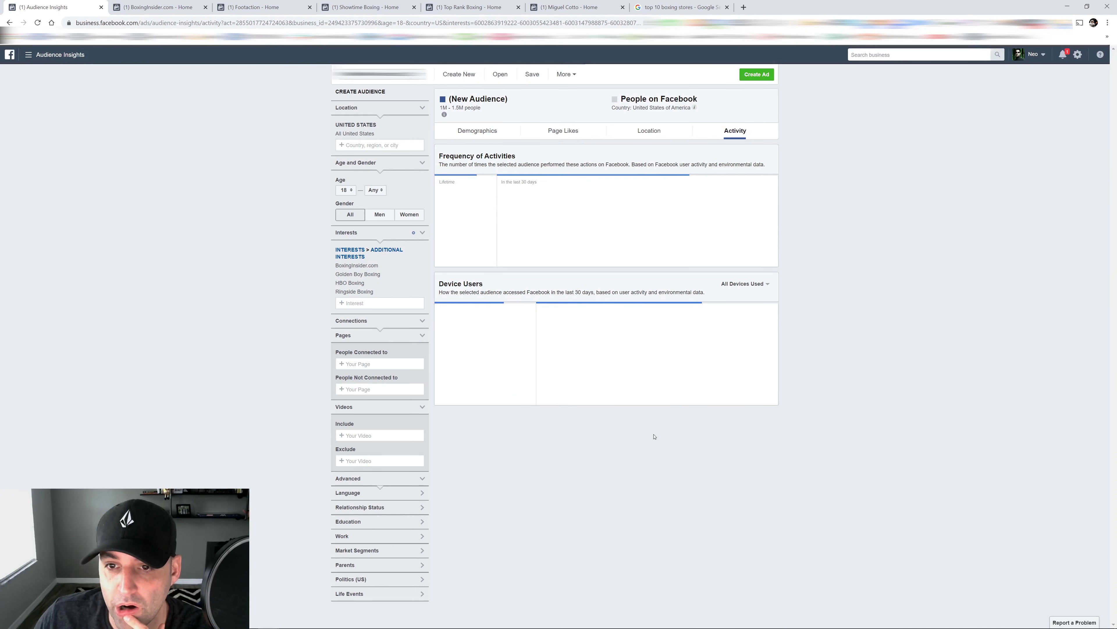
Check the 82% Mobile Only device share, then switch to the Footaction Facebook page.
mouse_move(531, 357)
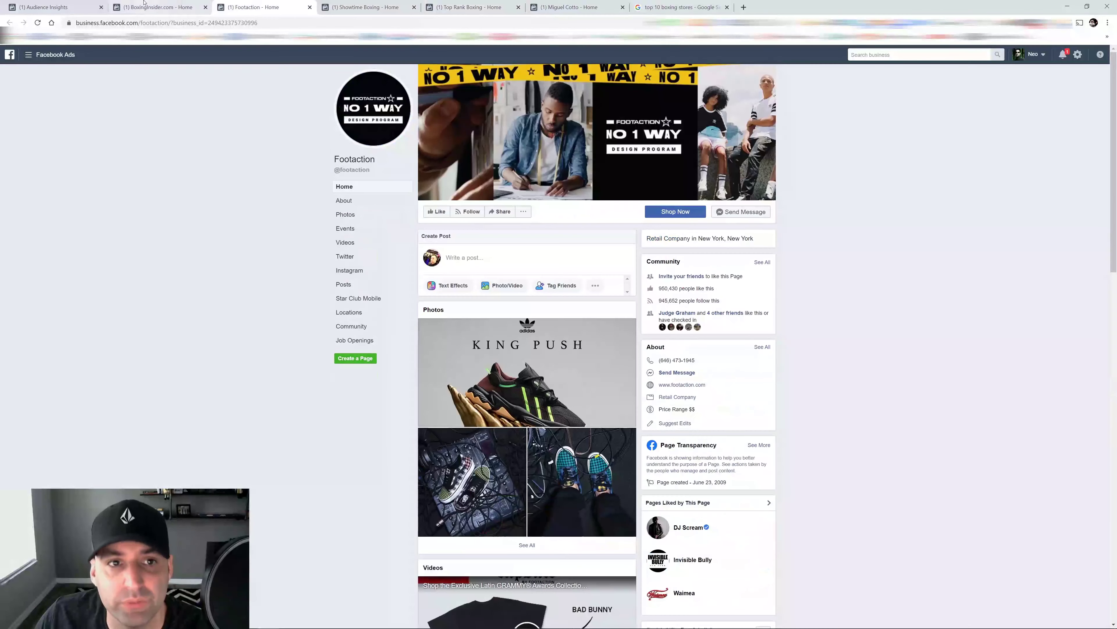
key("ctrl+shift+Tab")
key("ctrl+shift+Tab")
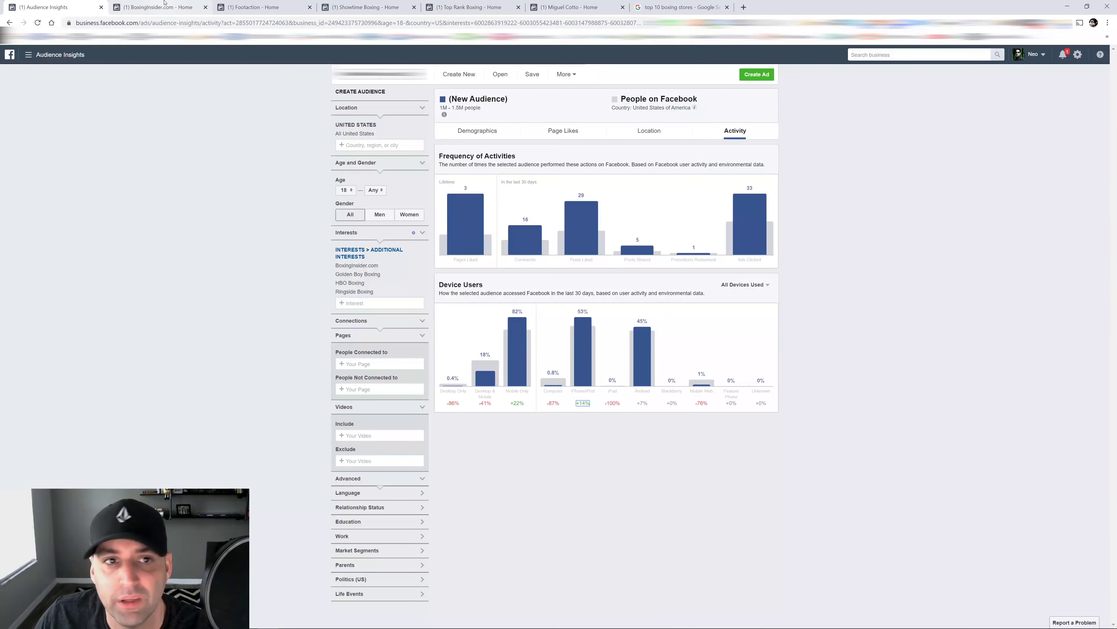